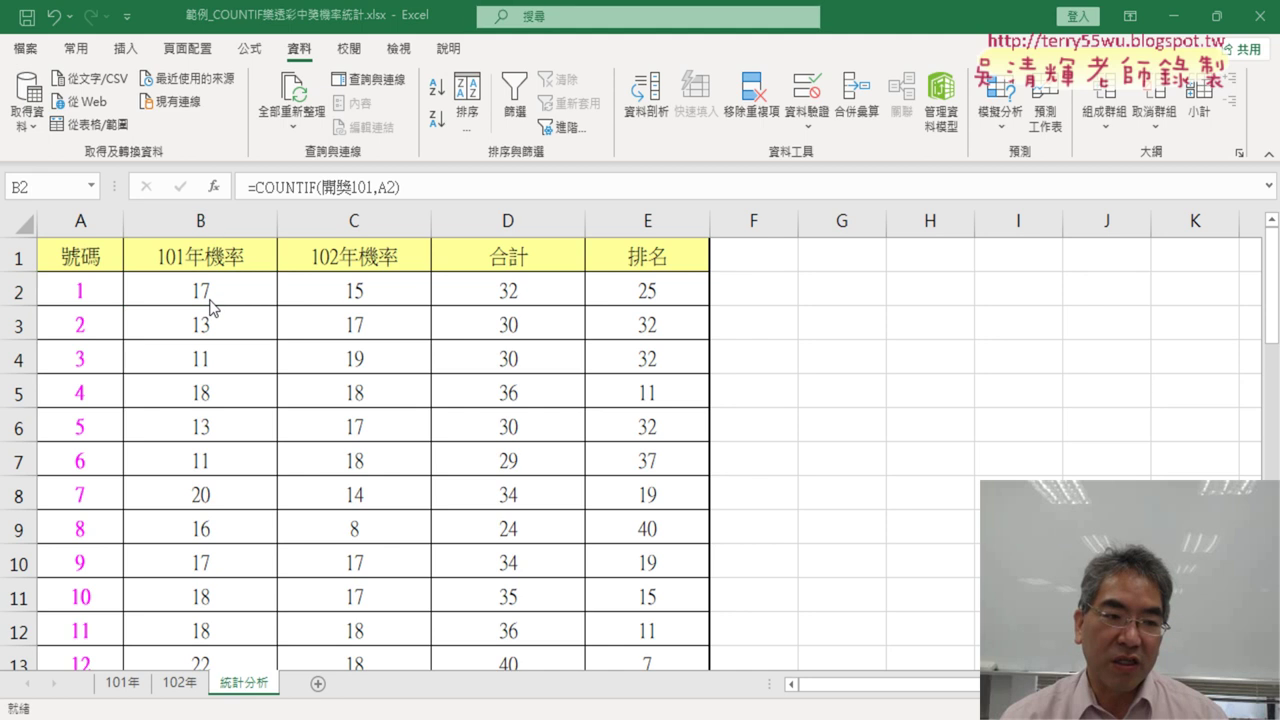
- Begin editing B2's formula and view the first draw's six numbers on the 101年 sheet
left_click(219, 284)
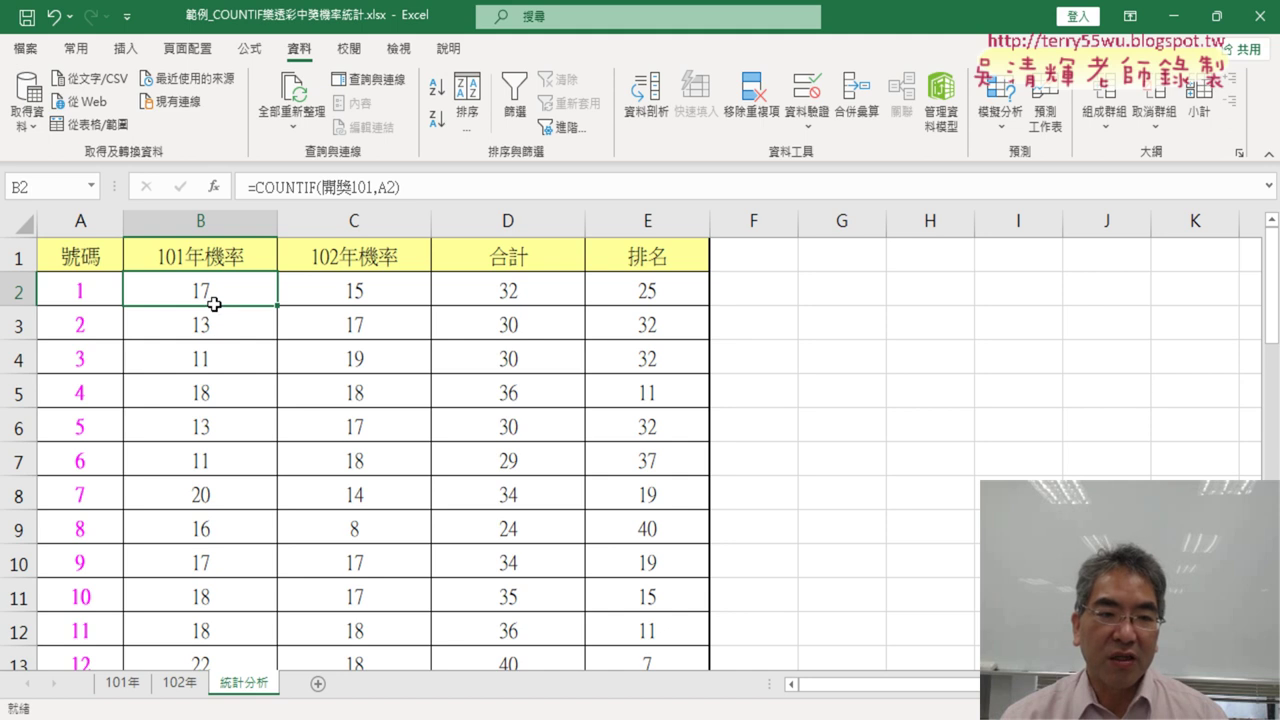
key("F2")
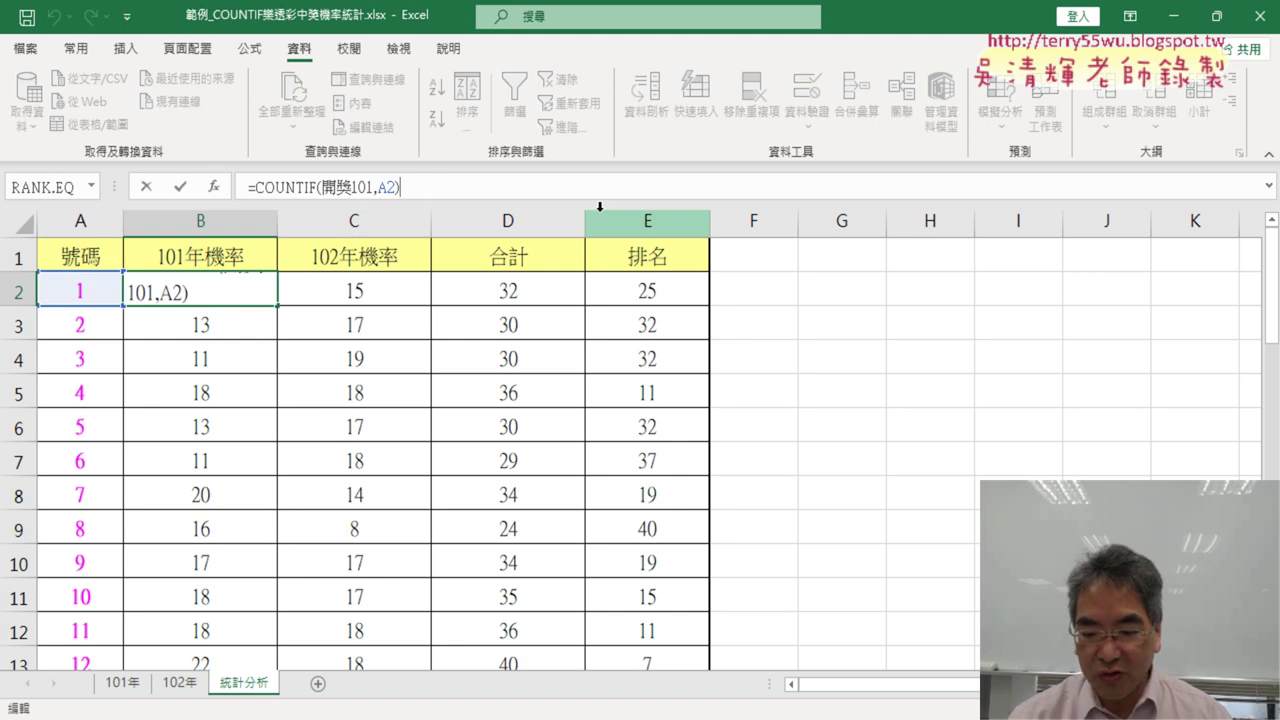
type("/")
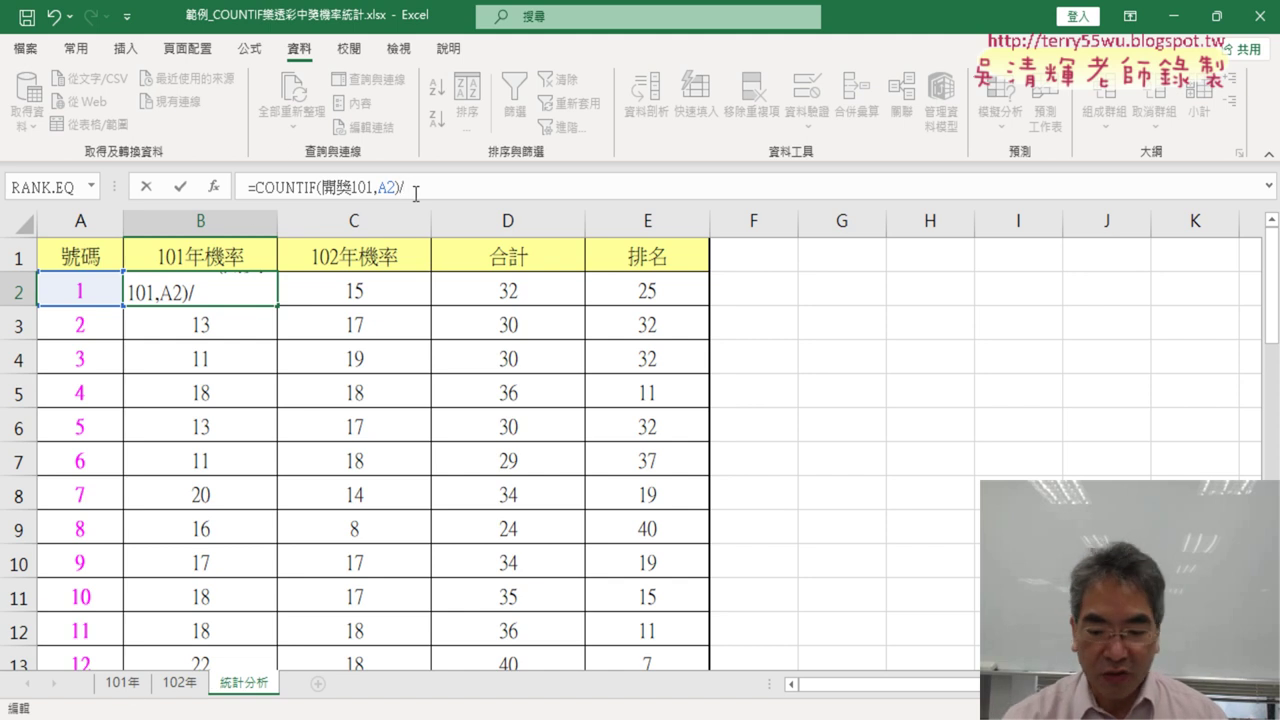
key("BackSpace")
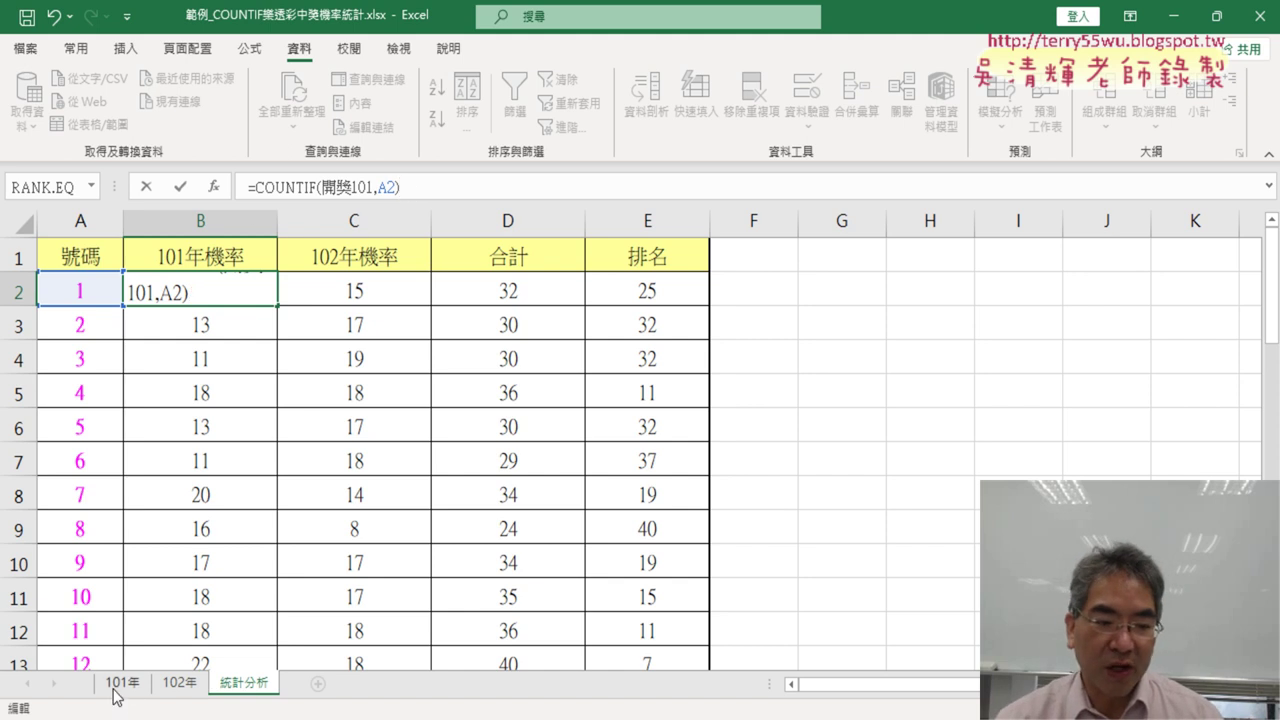
left_click(120, 683)
scroll(193, 655, "up", 1)
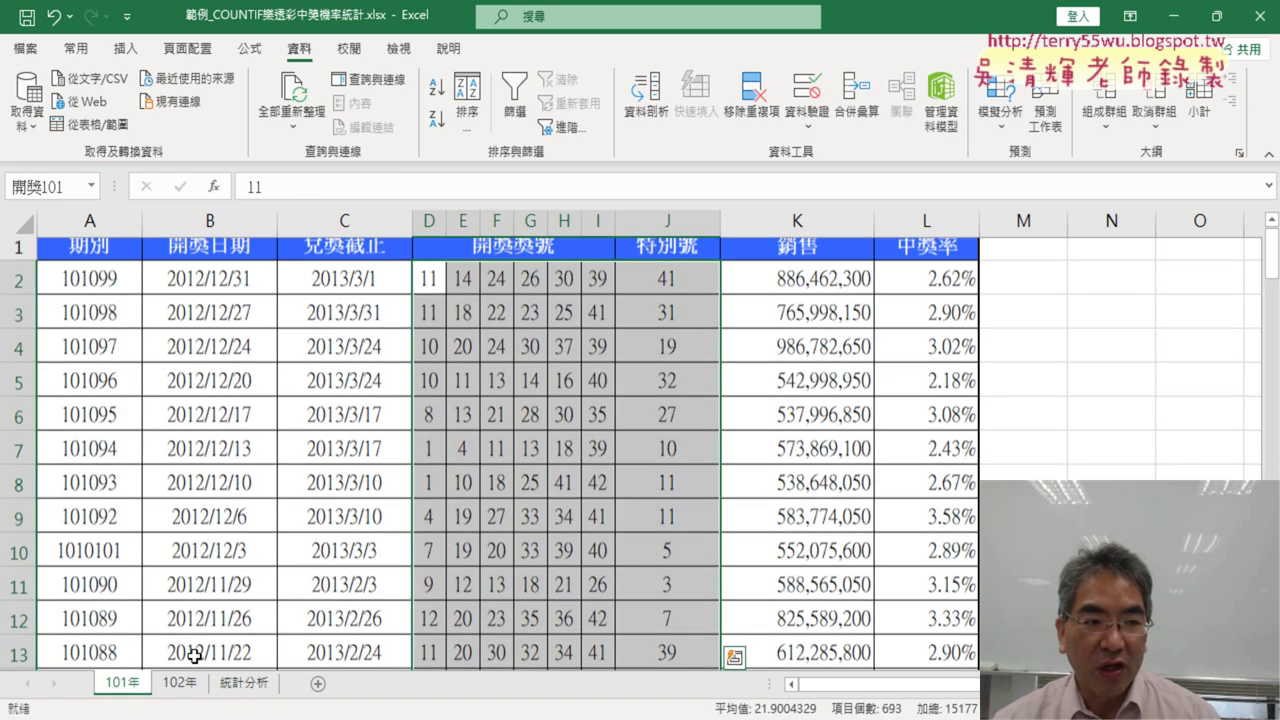
left_click(20, 290)
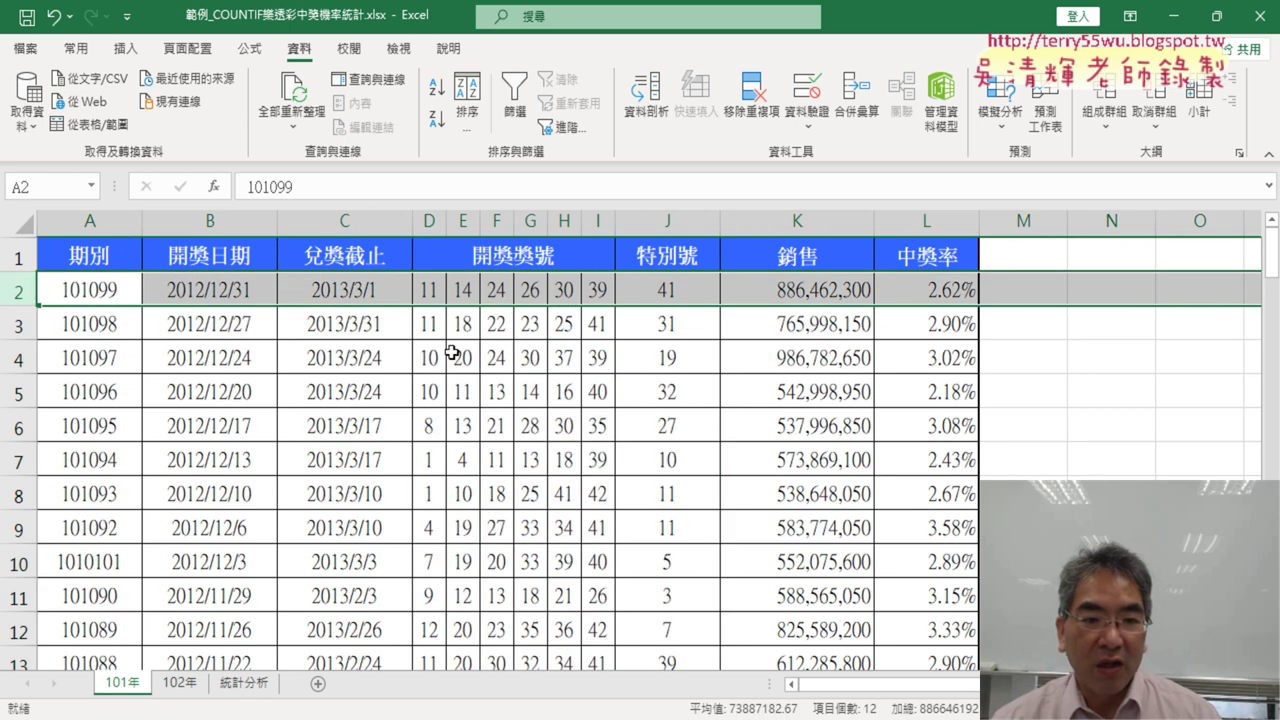
left_click_drag(438, 290, 592, 290)
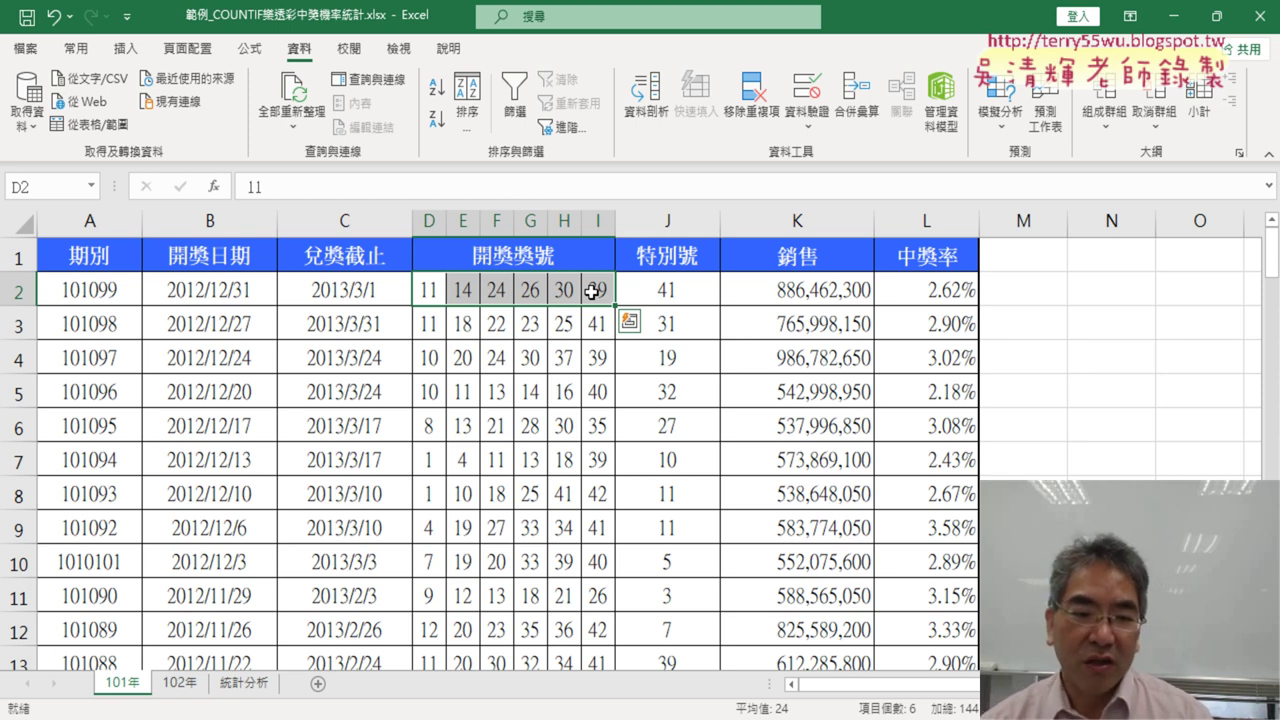
- Back on 統計分析, remove the trial /693 divisor so B2's formula stays unchanged
left_click(245, 684)
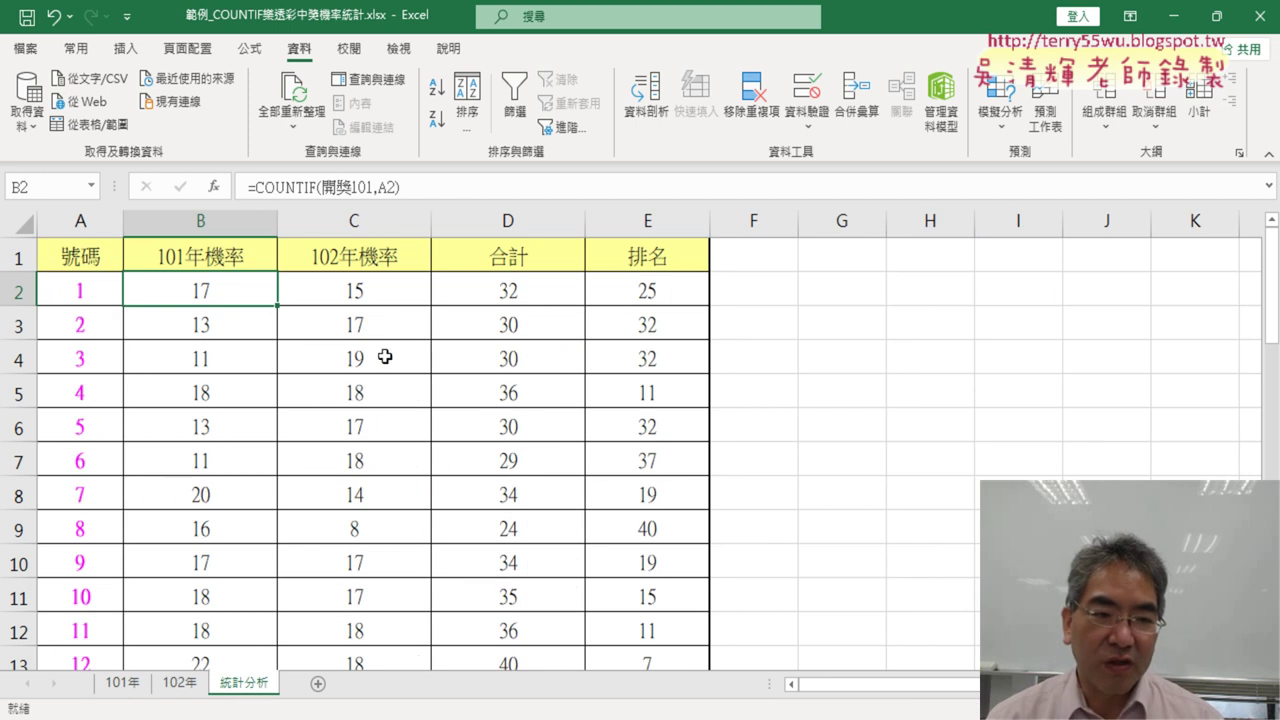
left_click(421, 190)
type("/")
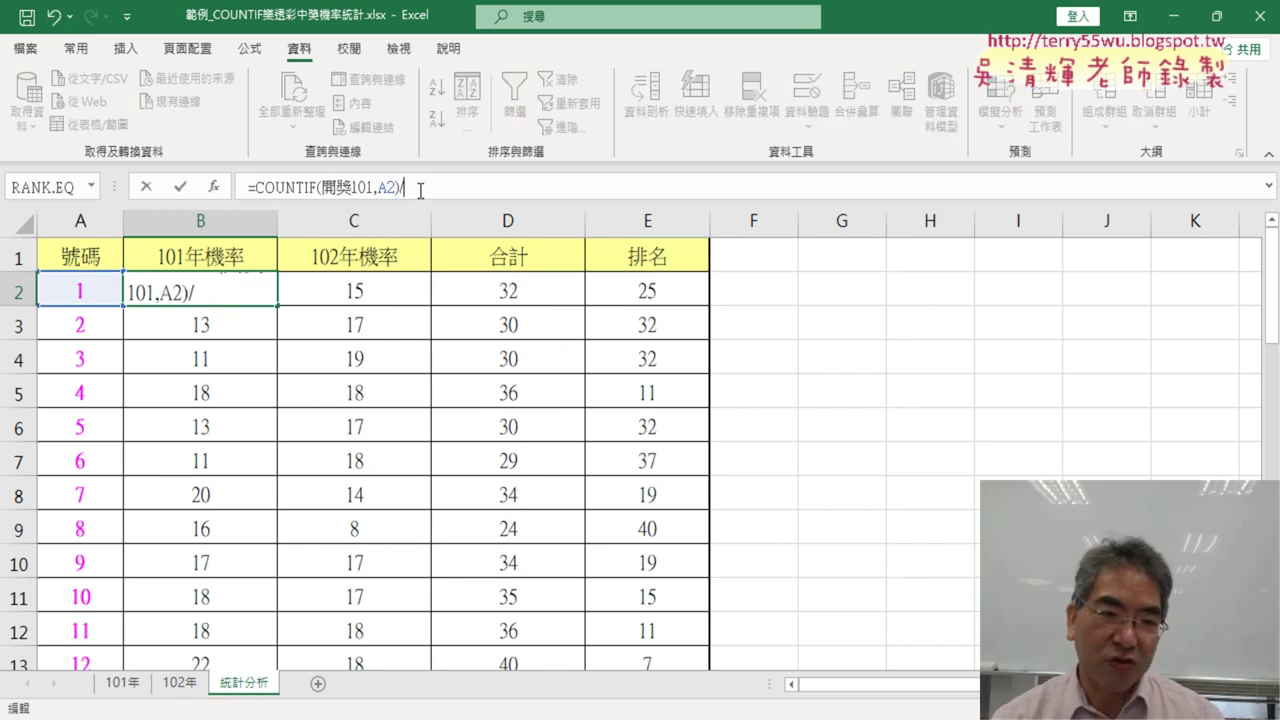
type("693")
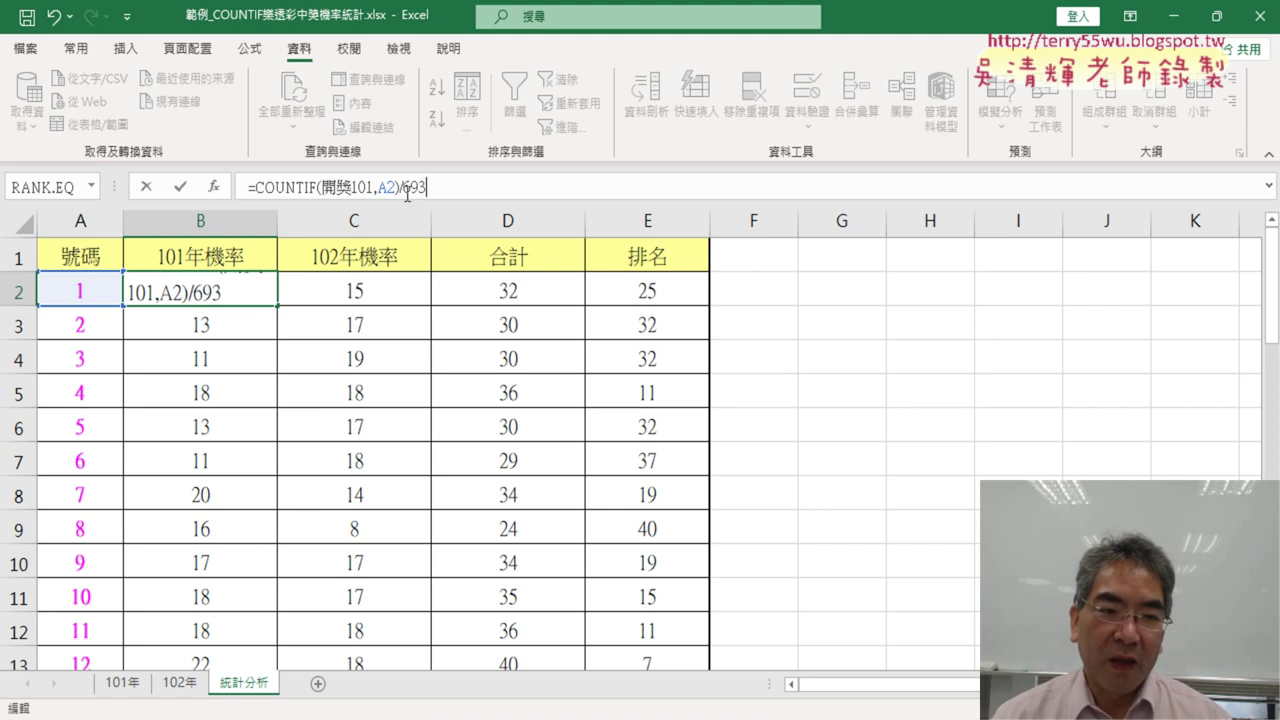
left_click_drag(416, 188, 421, 188)
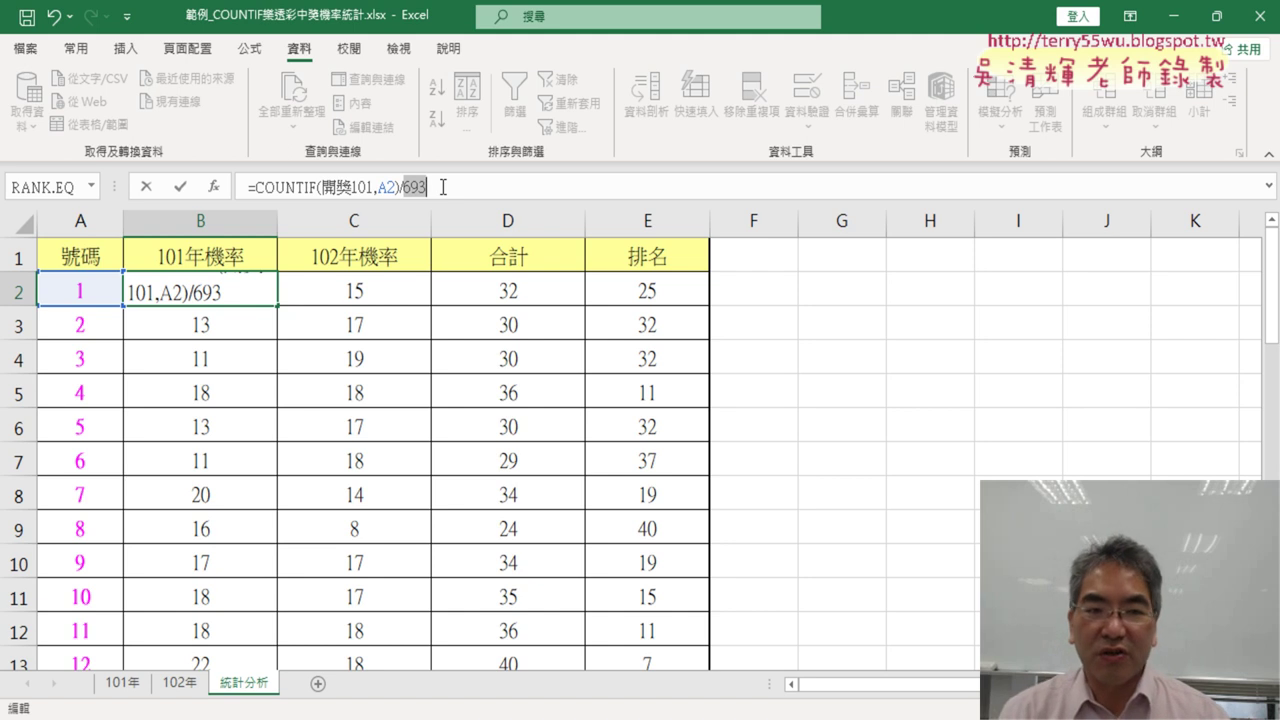
key("BackSpace")
key("BackSpace")
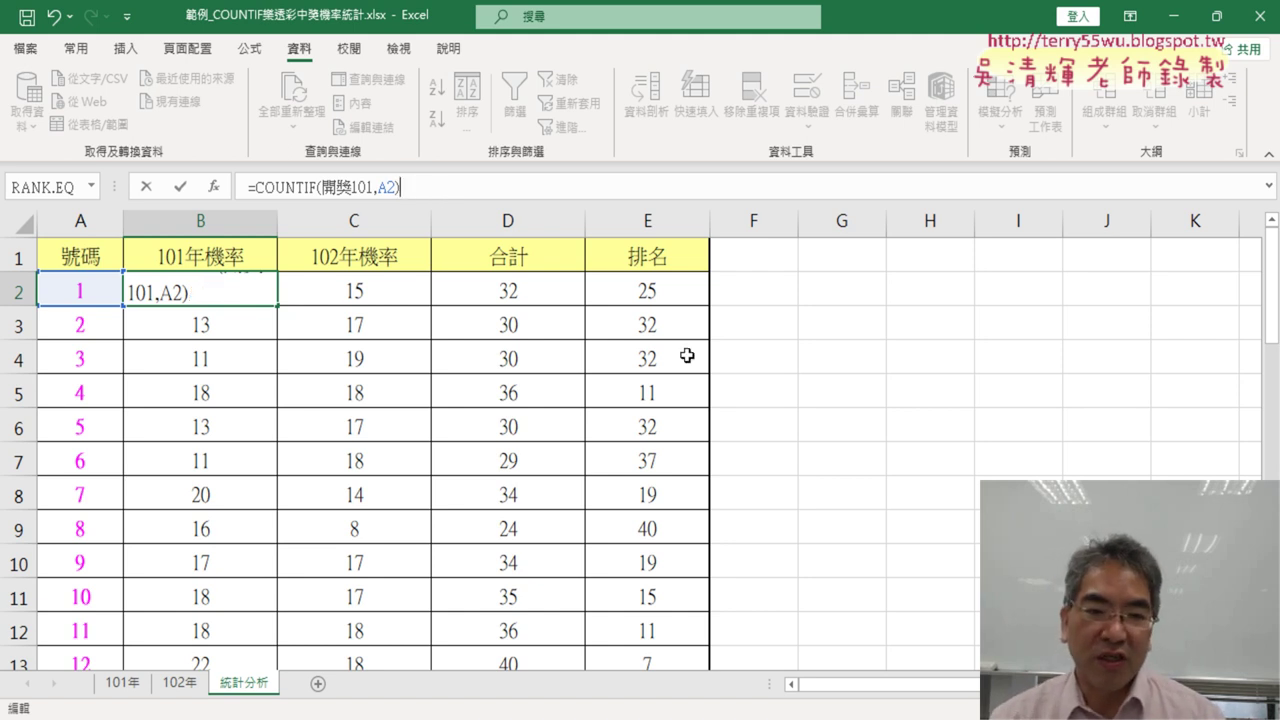
left_click(180, 186)
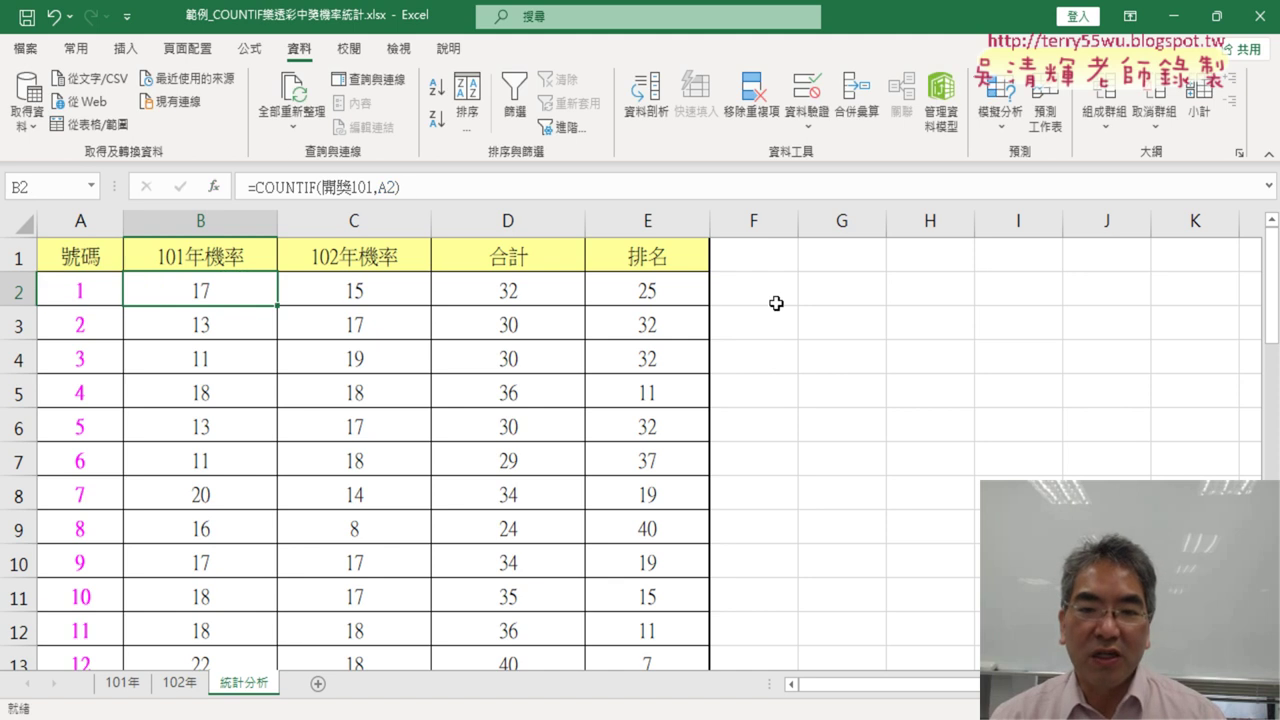
- Insert a COUNT function in G2 using the 開獎101 range name
left_click(819, 288)
left_click(213, 186)
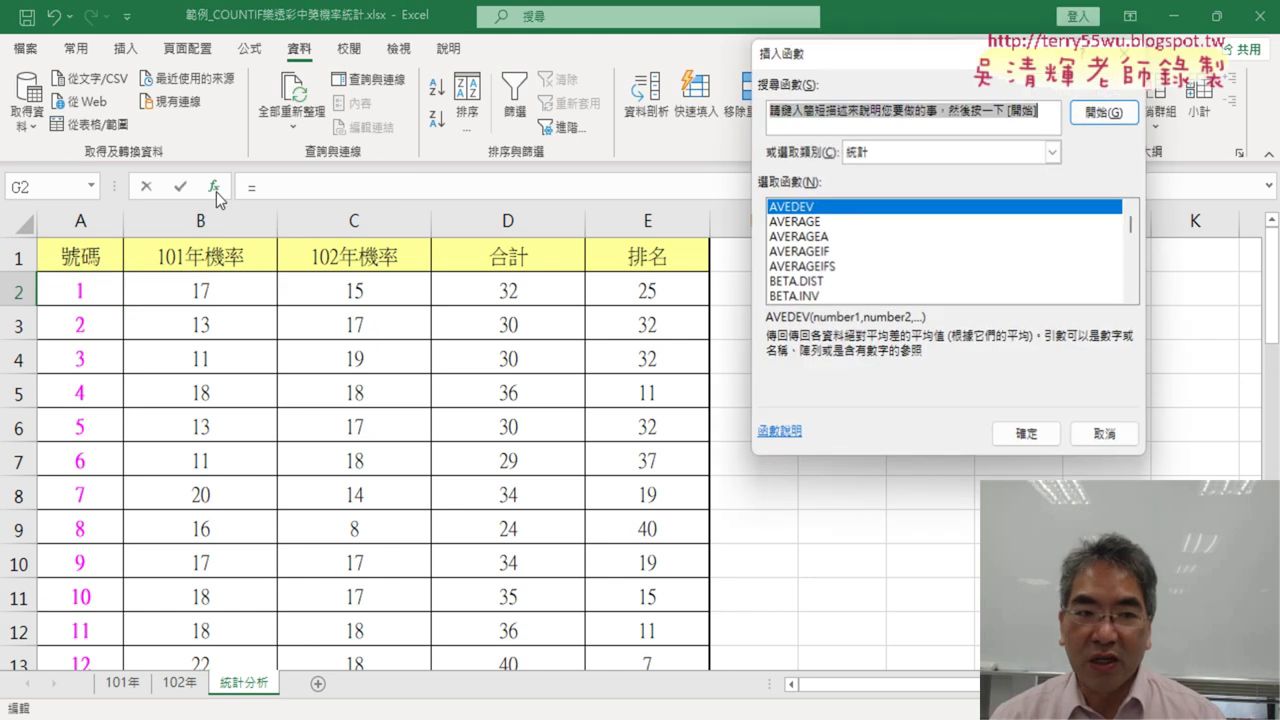
left_click(1133, 299)
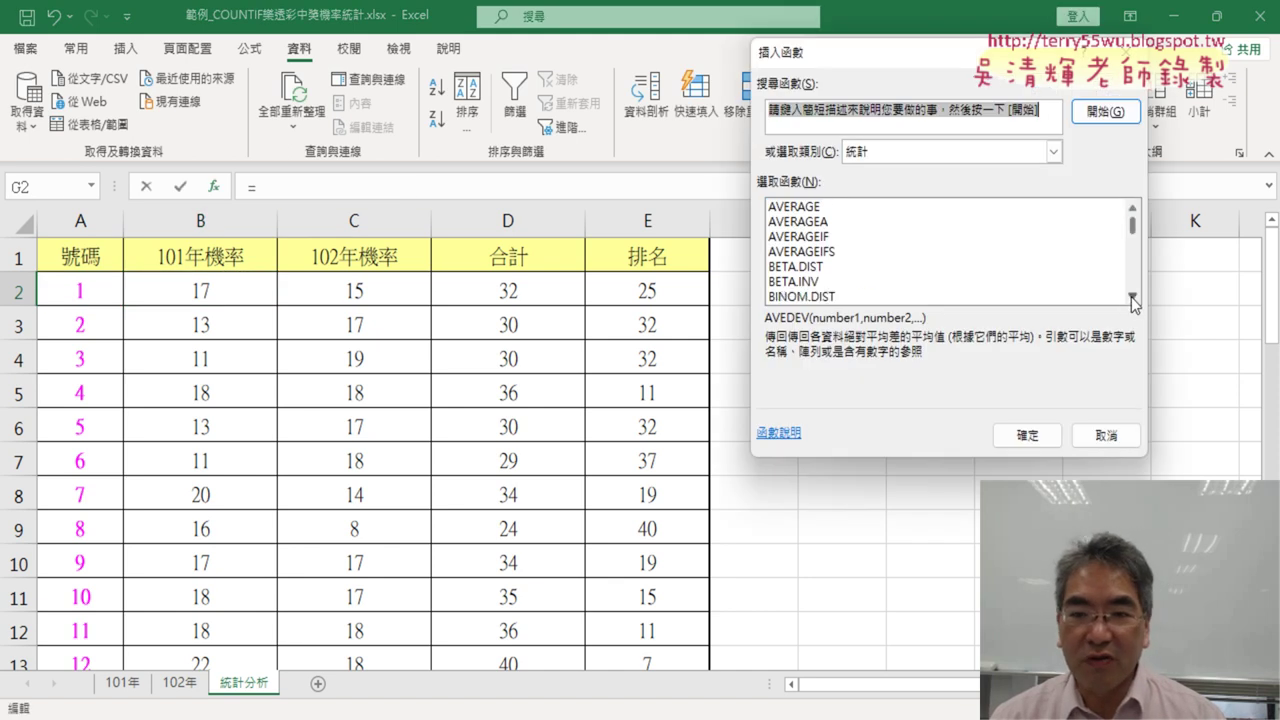
left_click(1133, 299)
left_click(1133, 299)
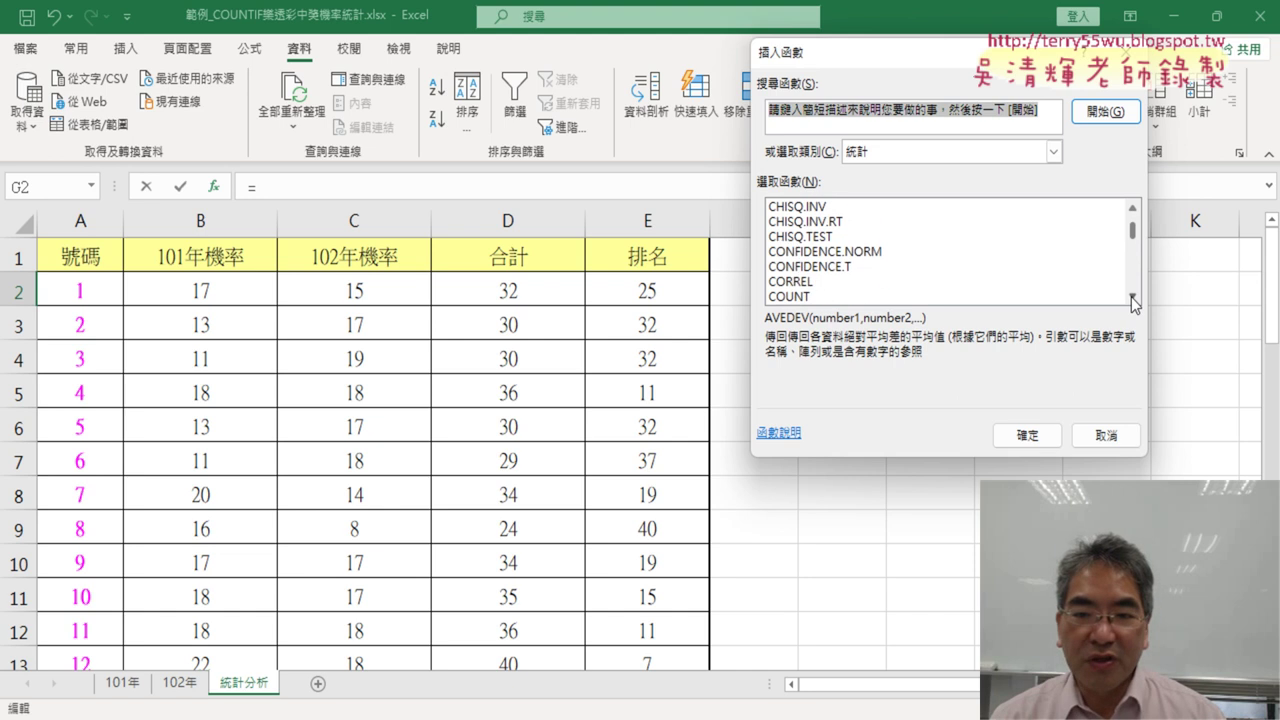
left_click(1133, 299)
left_click(826, 268)
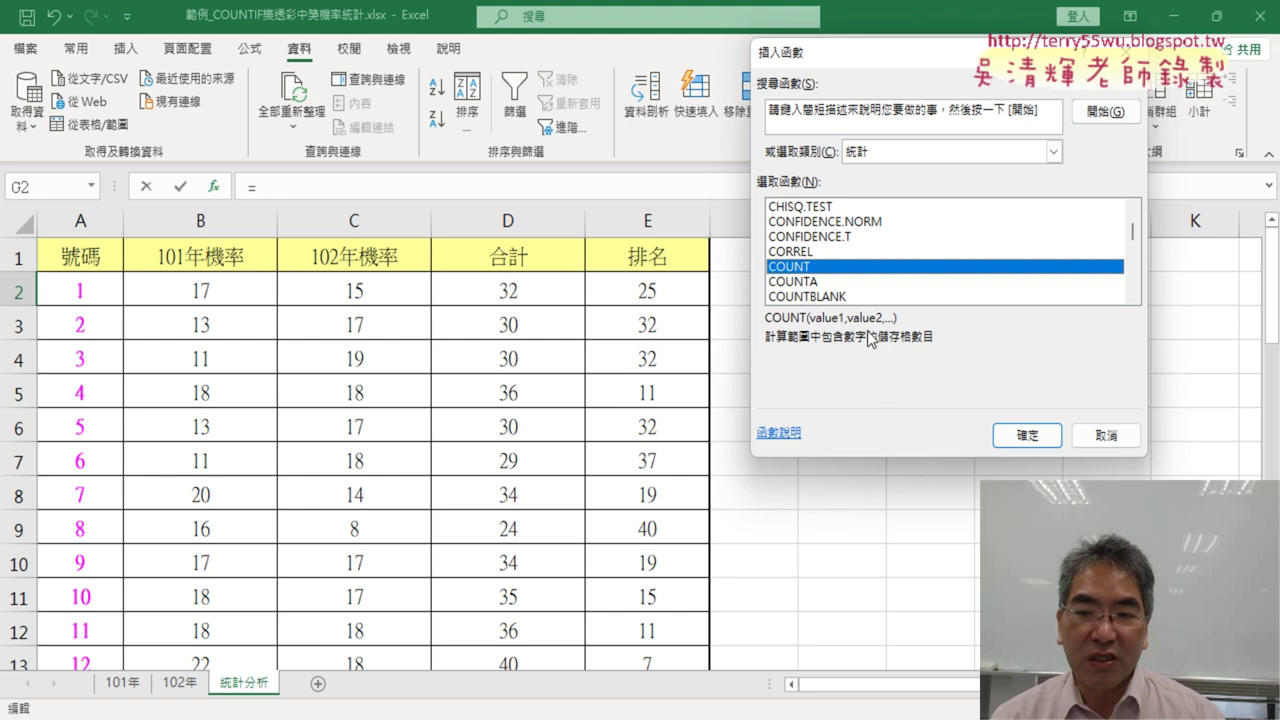
left_click(1006, 430)
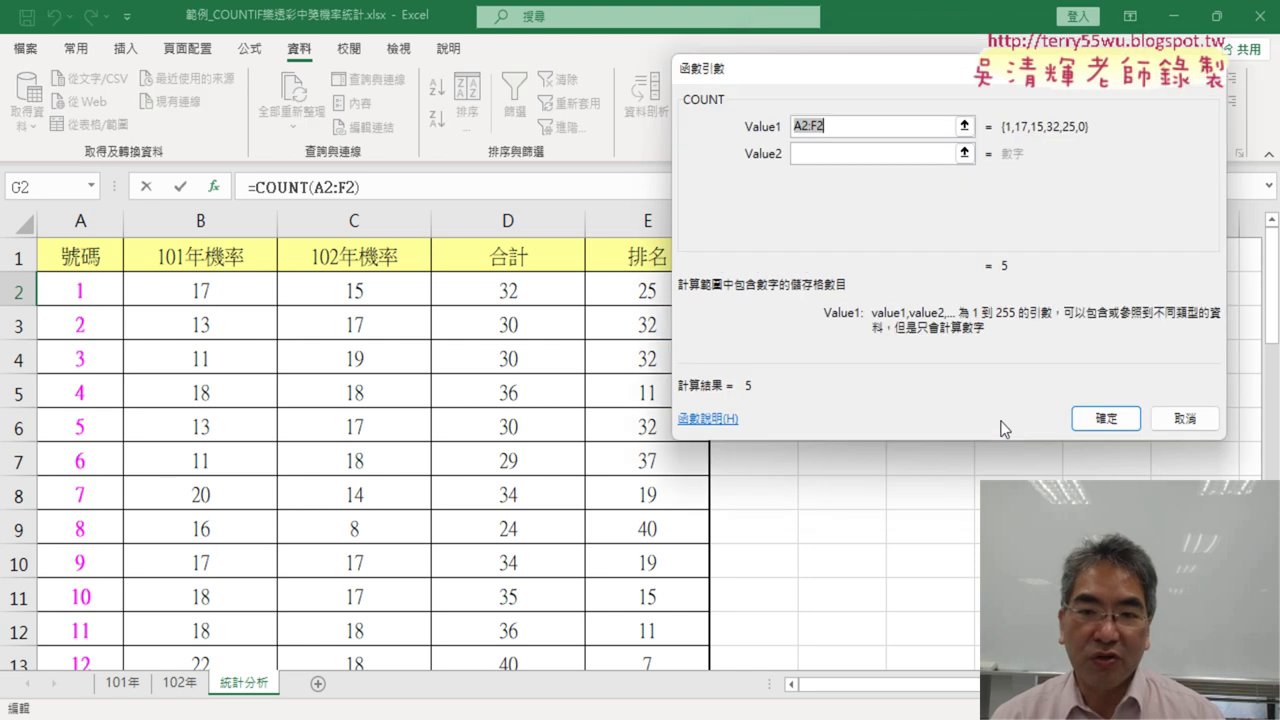
key("Delete")
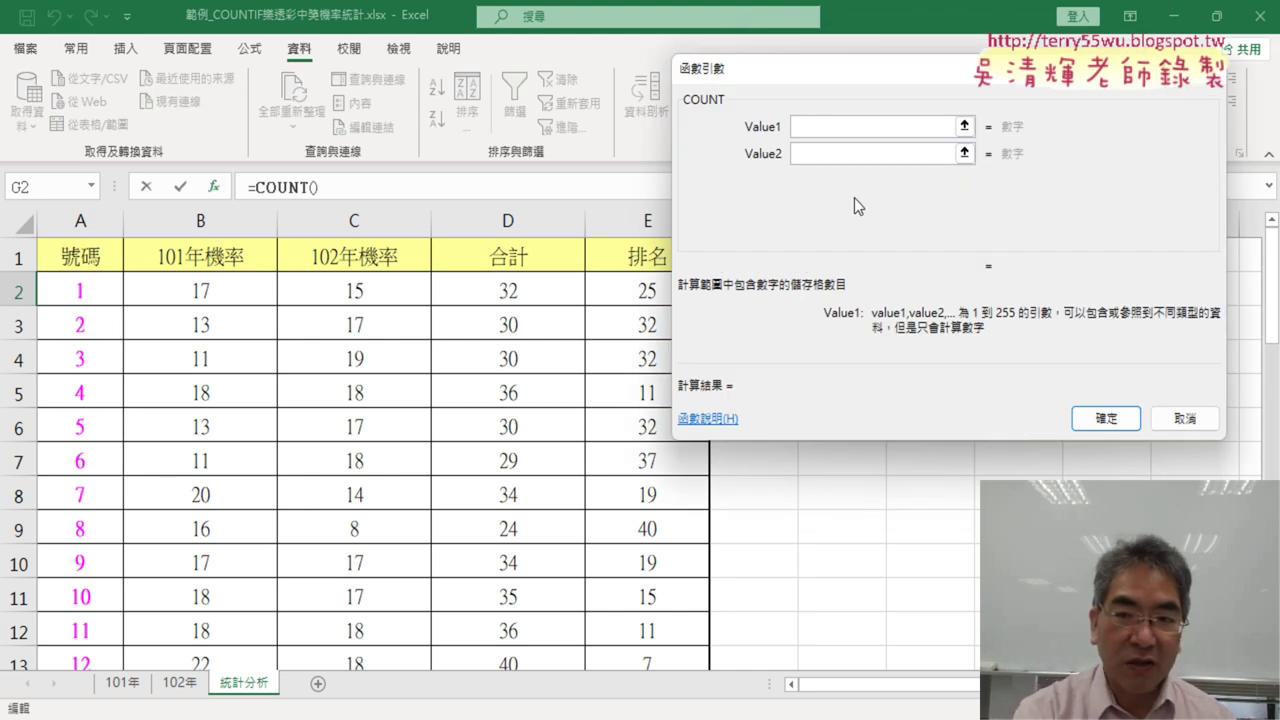
key("F3")
double_click(857, 200)
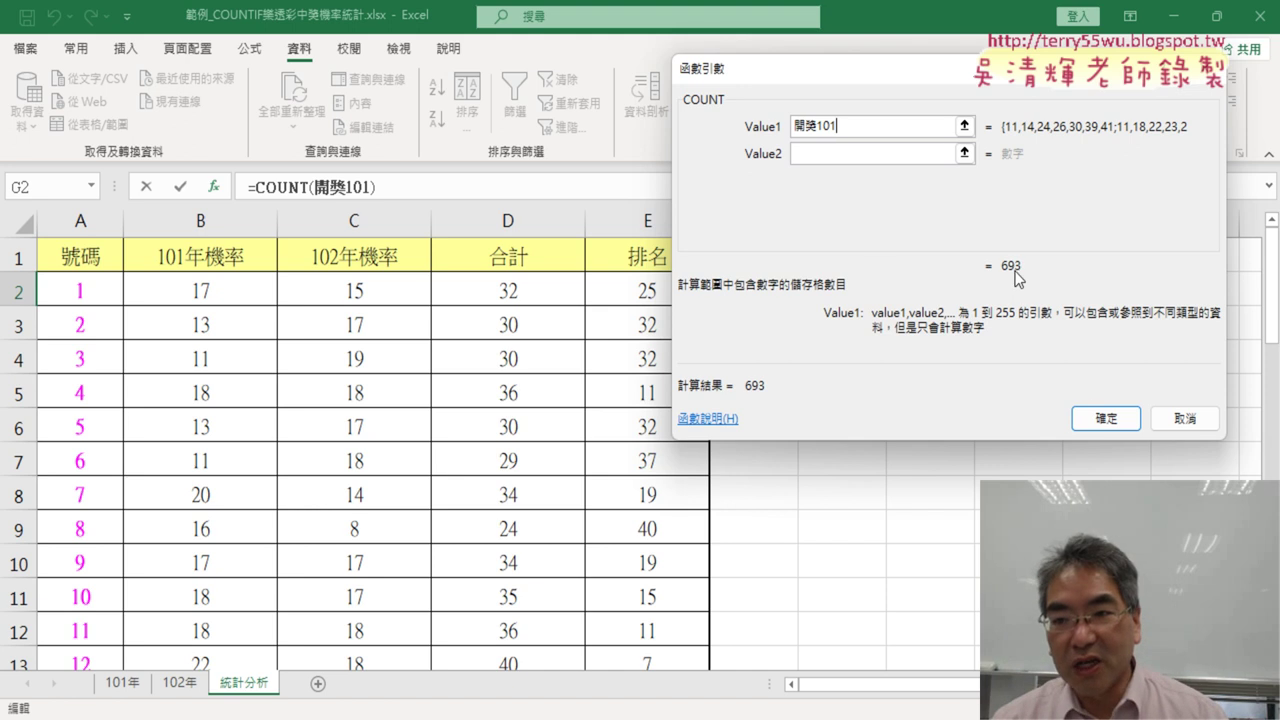
left_click(1100, 418)
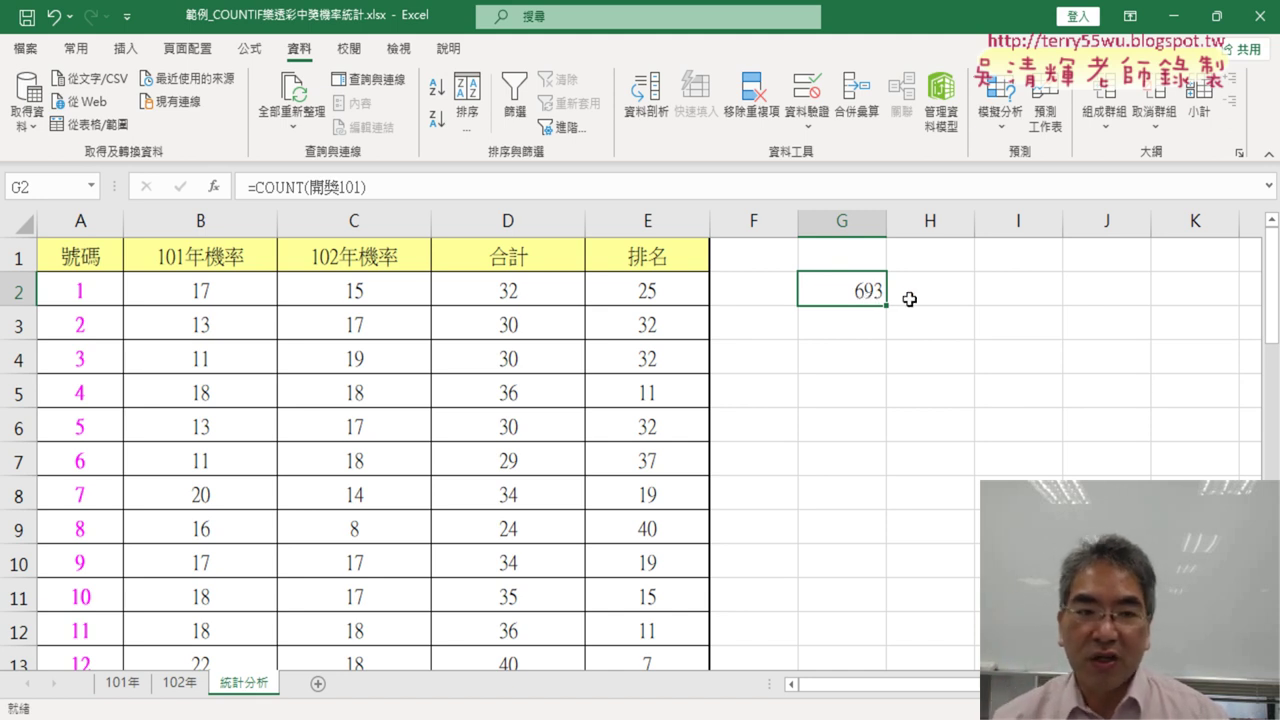
- Change G2 to =COUNT(開獎102) so it returns 728
left_click(362, 187)
key("BackSpace")
type("2")
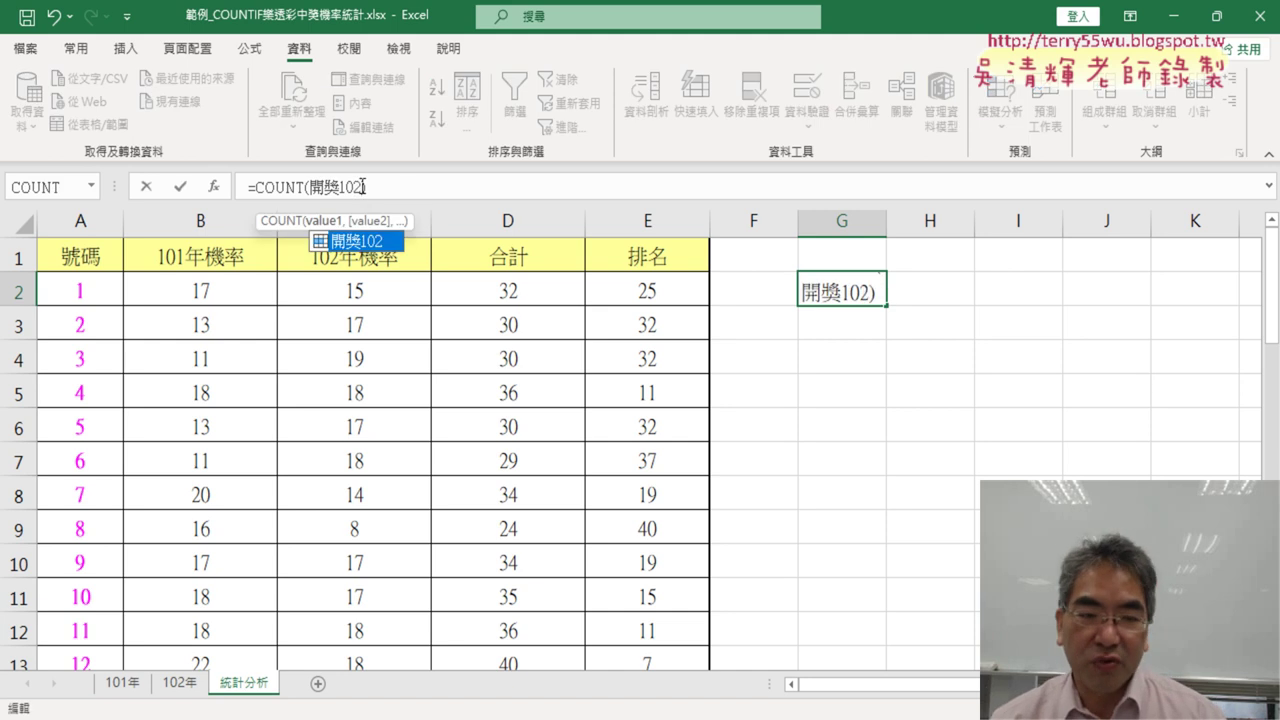
key("Return")
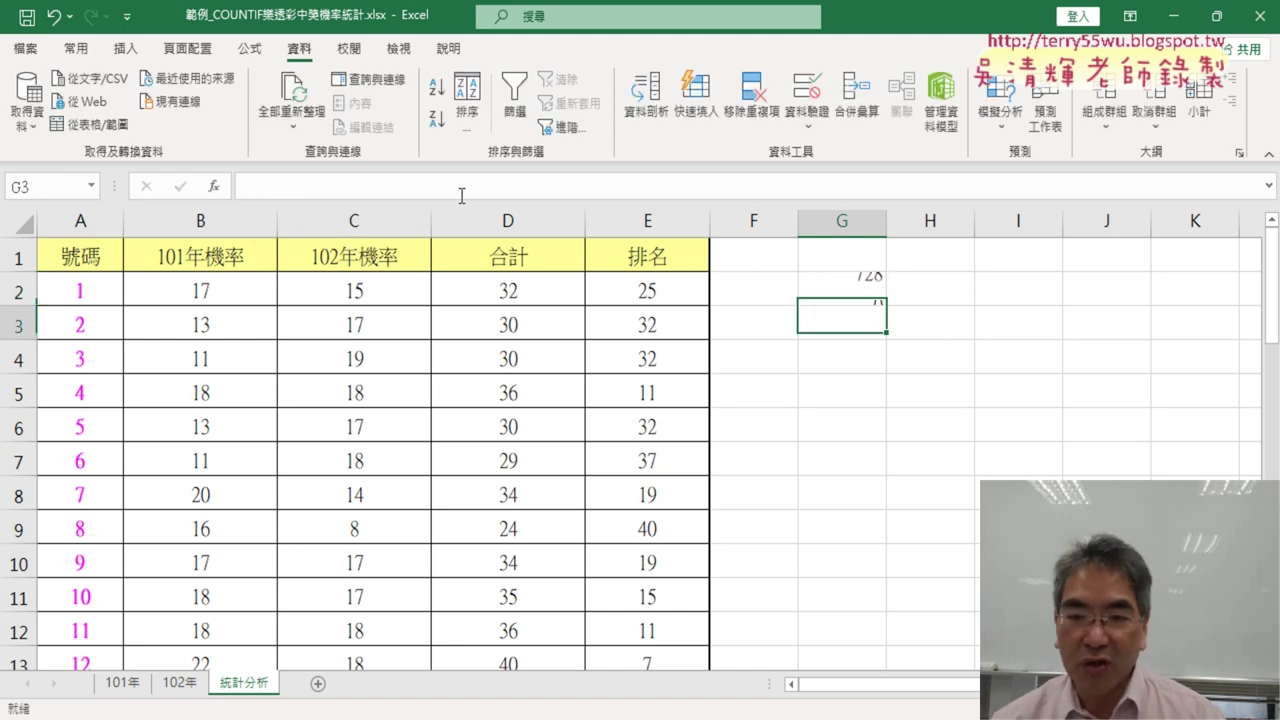
left_click(866, 286)
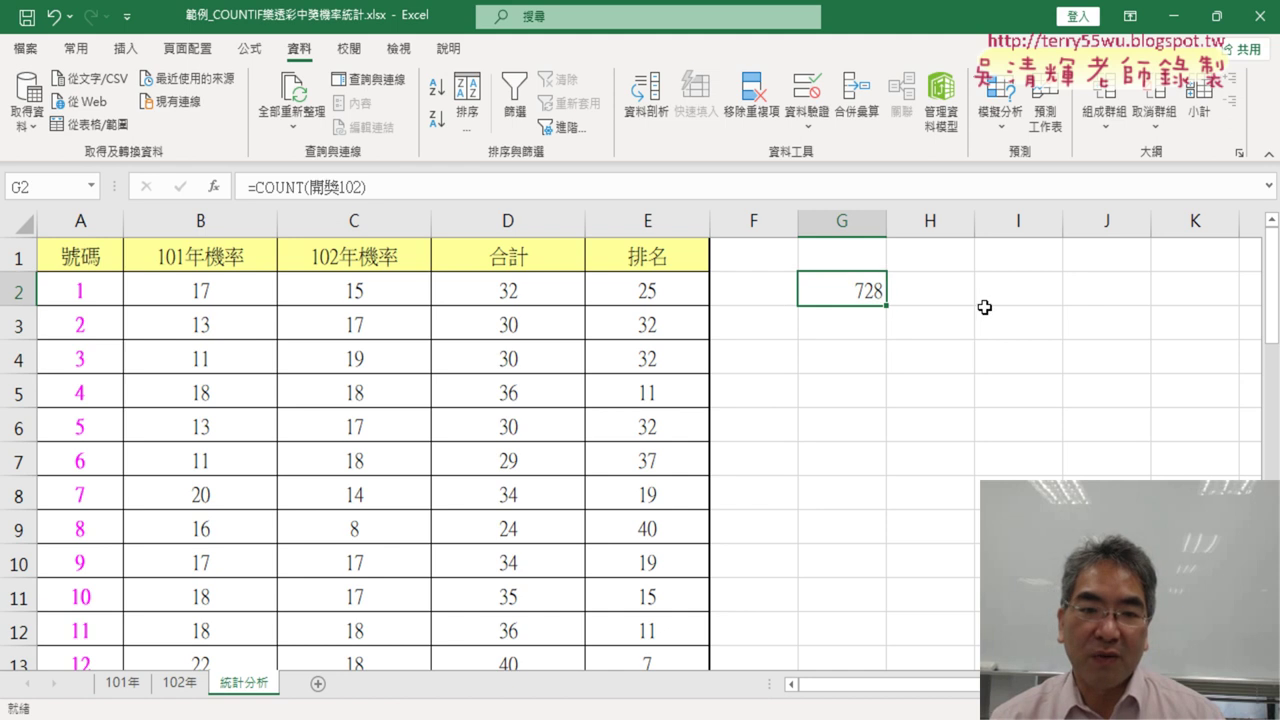
left_click(199, 296)
- Make B2 =COUNTIF(開獎101,A2)/COUNT(開獎101), giving 0.024531025 for number 1
left_click(433, 188)
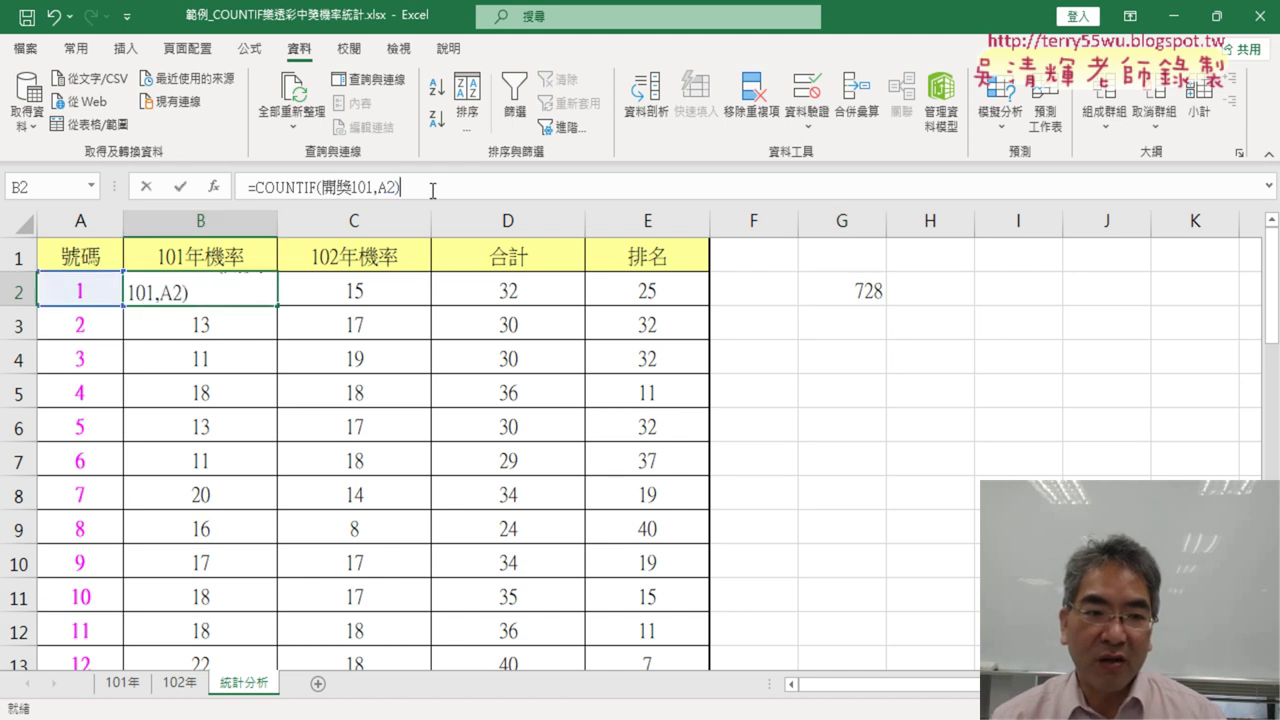
type("/")
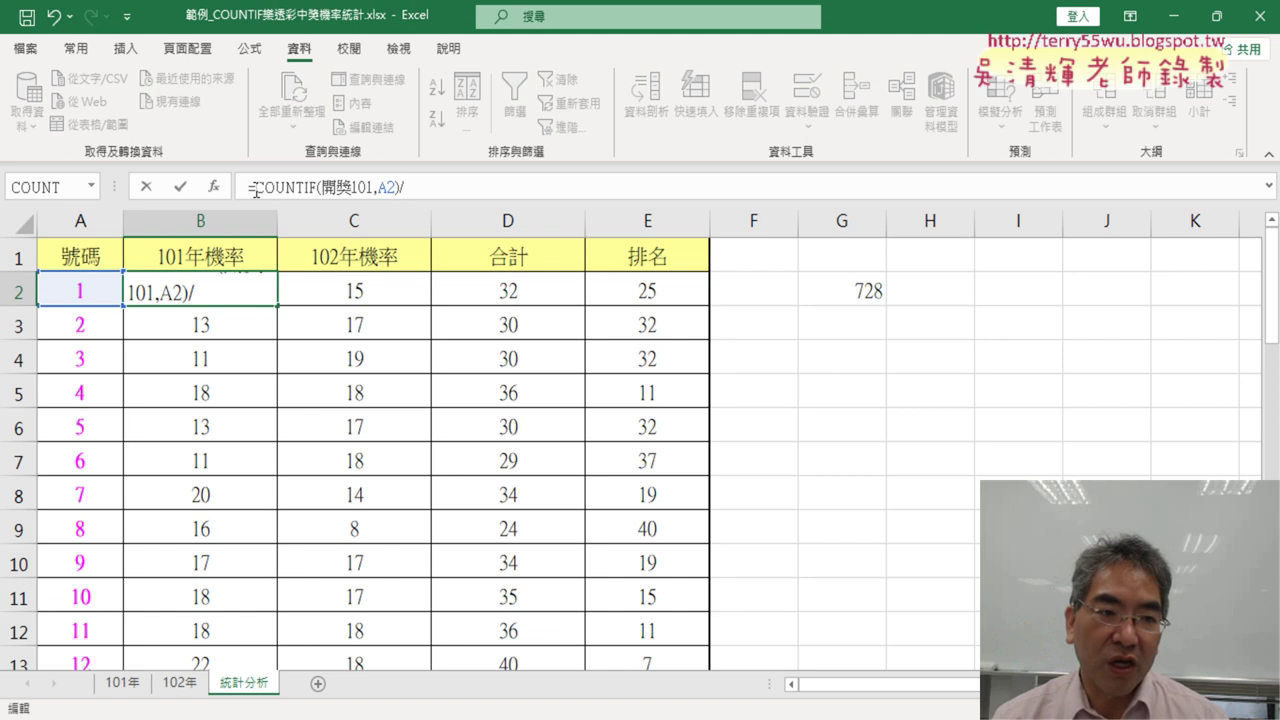
left_click_drag(256, 190, 373, 187)
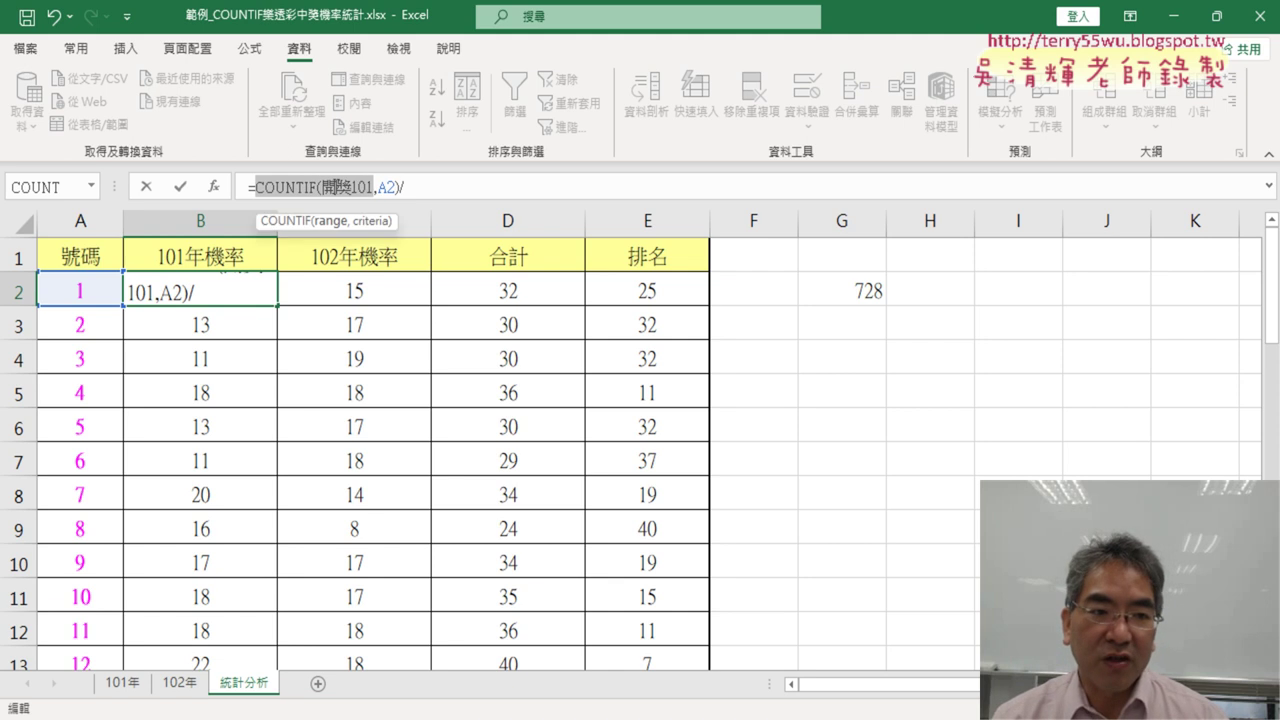
right_click(374, 187)
left_click(355, 236)
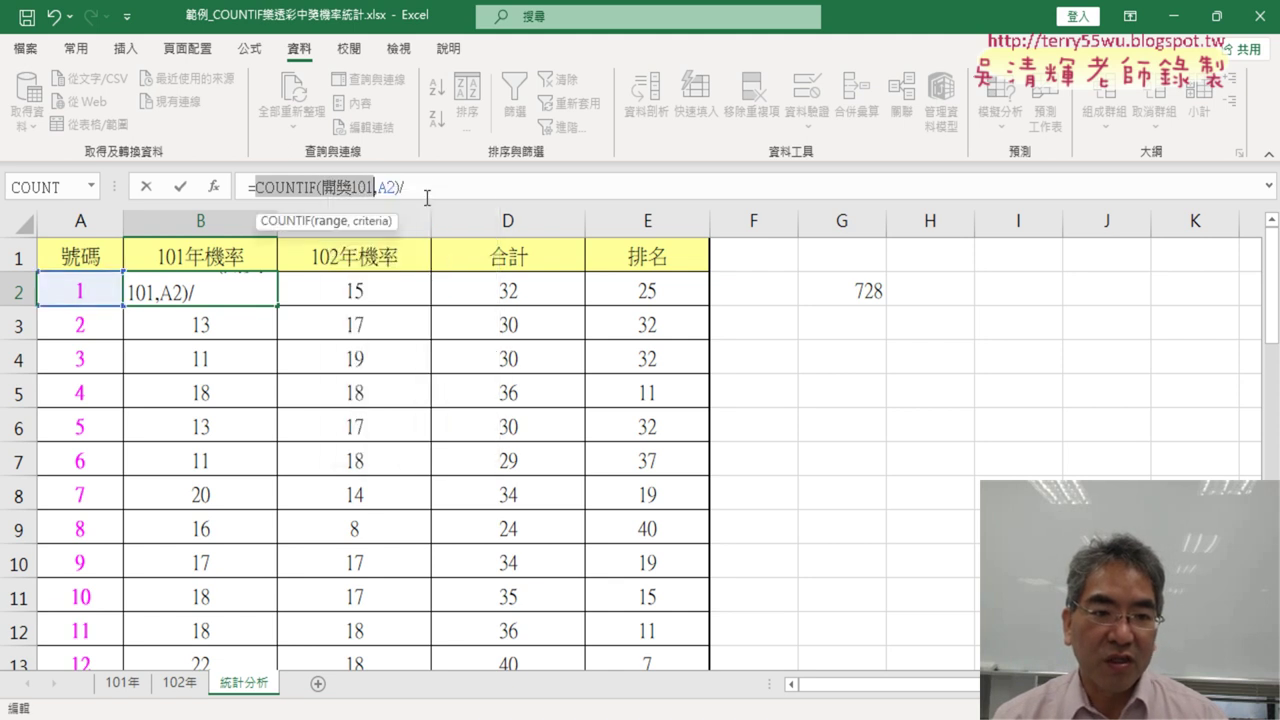
left_click(427, 197)
key("ctrl+v")
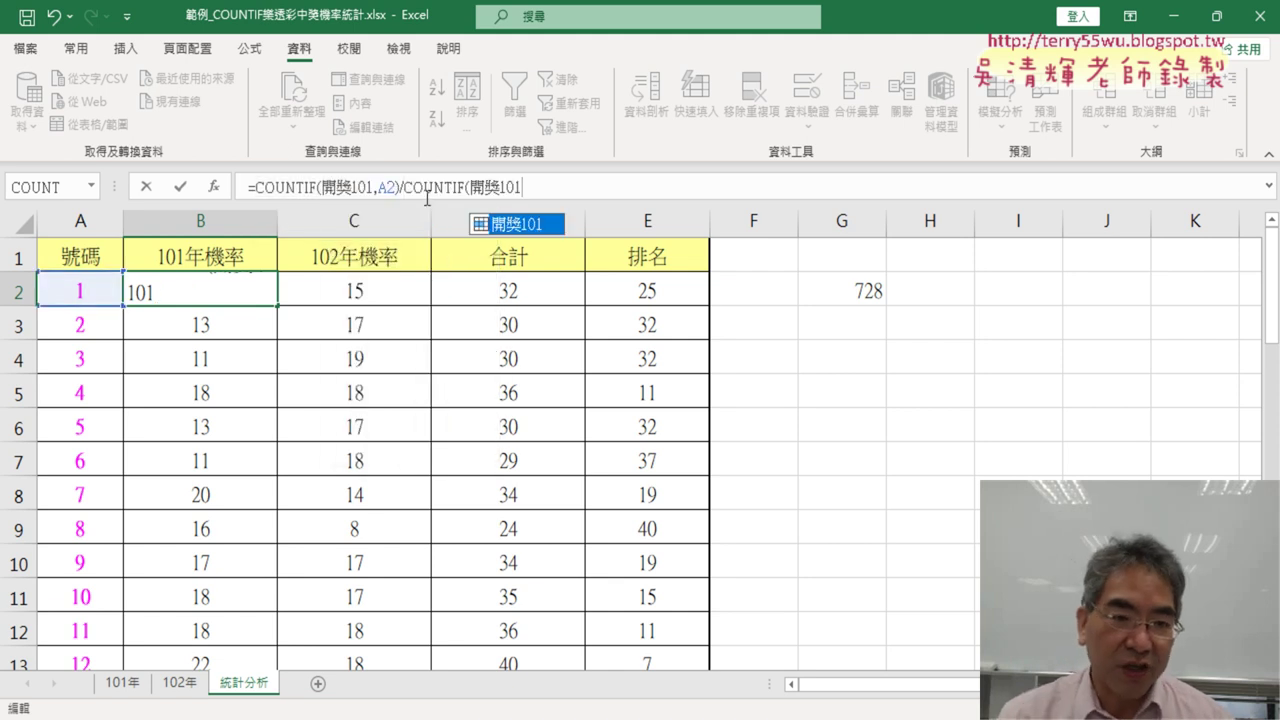
key("Escape")
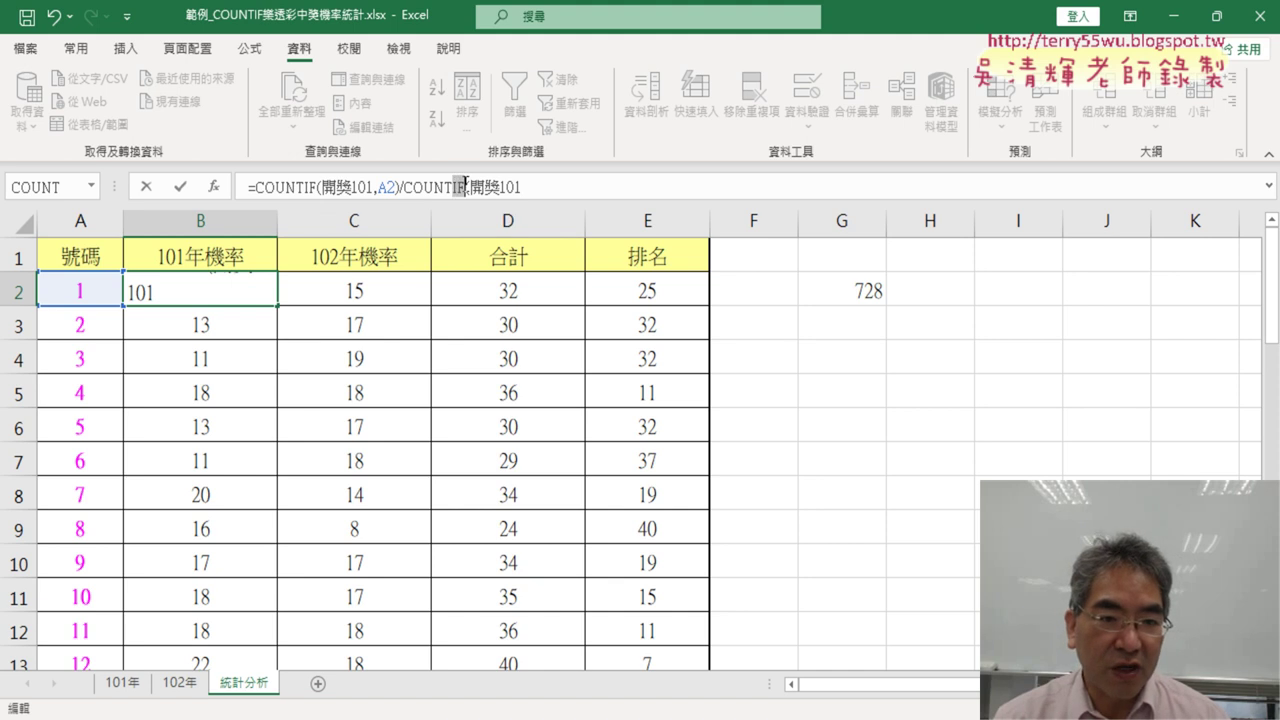
key("Delete")
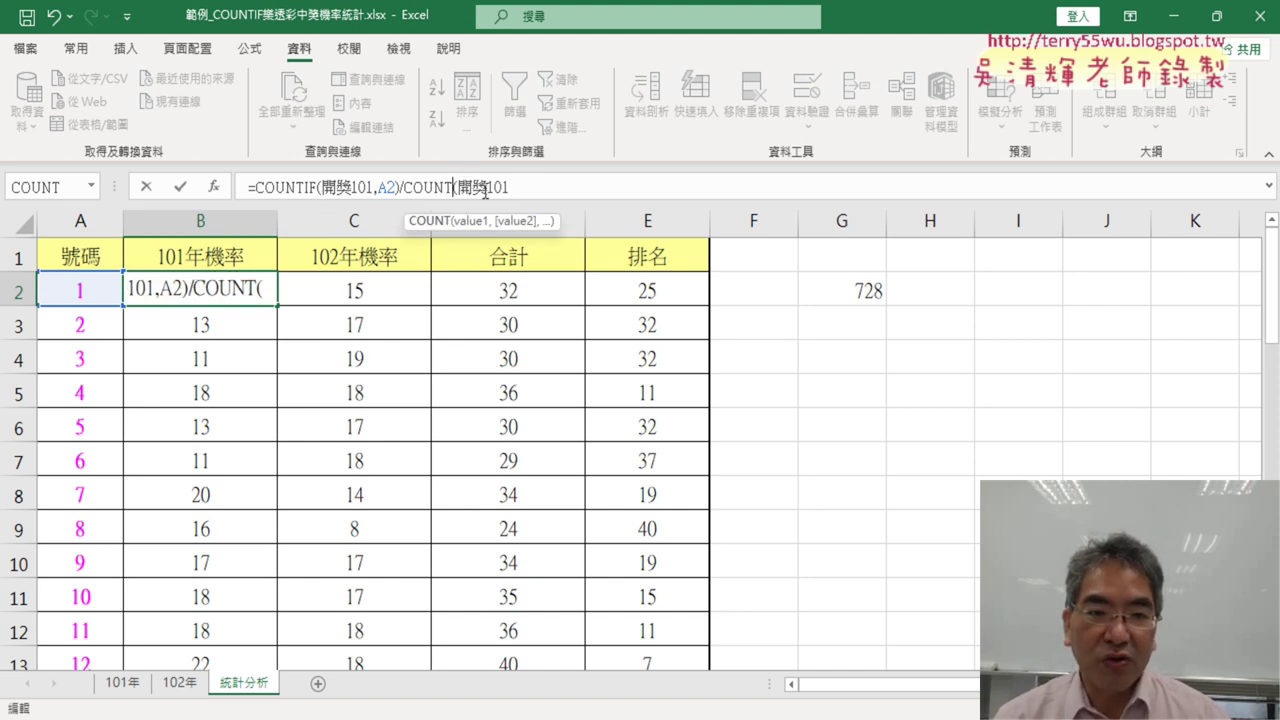
left_click(537, 188)
type(")")
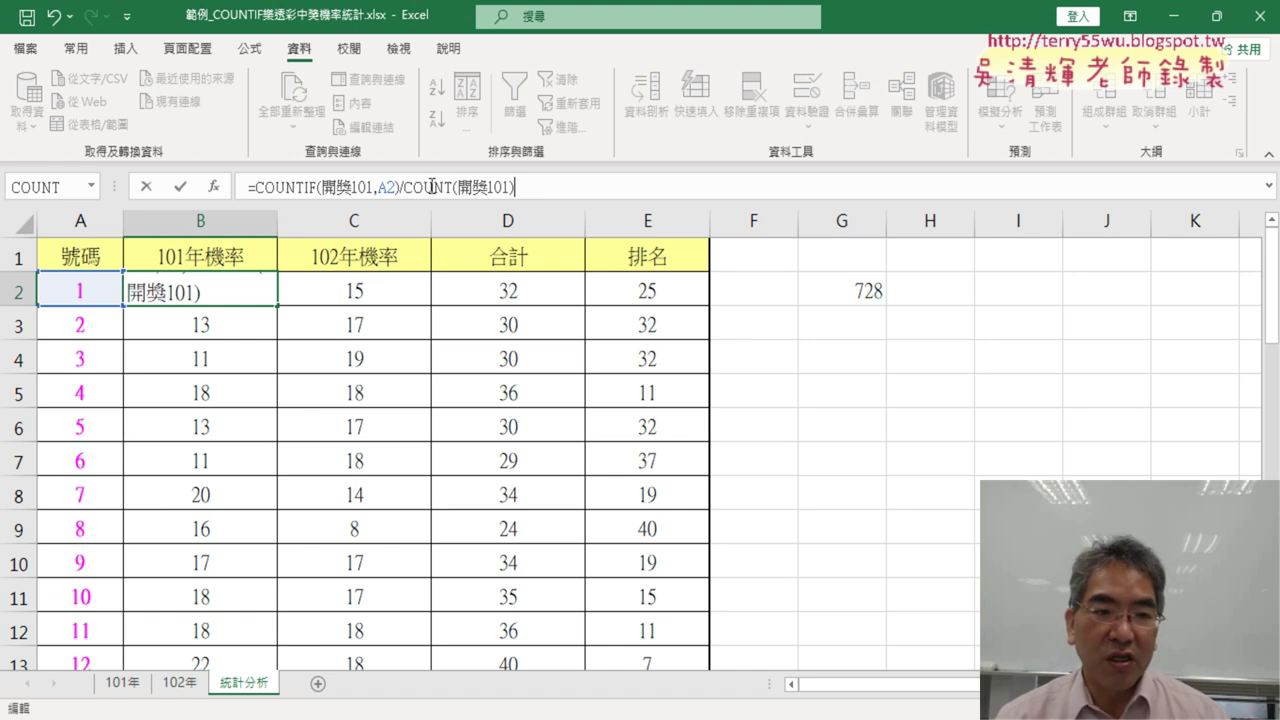
left_click(182, 188)
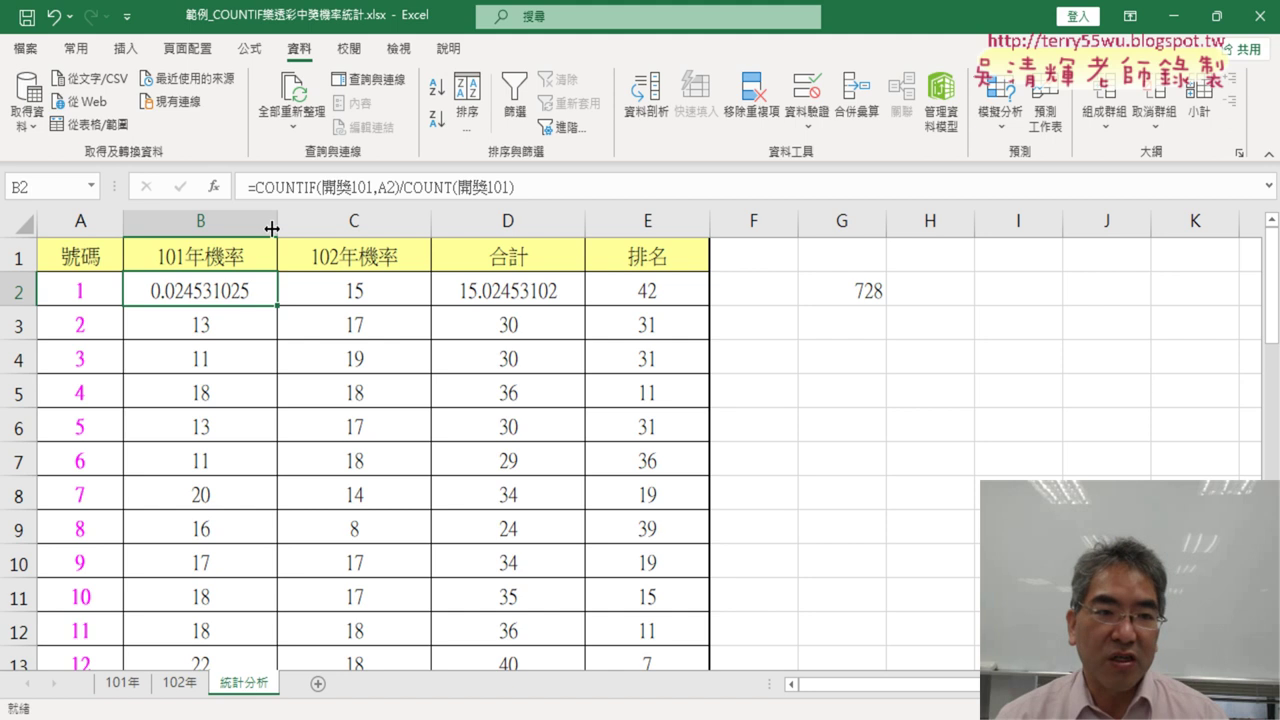
- Reduce B2 to four decimals (0.0245) and fill its formula down column B
left_click(76, 48)
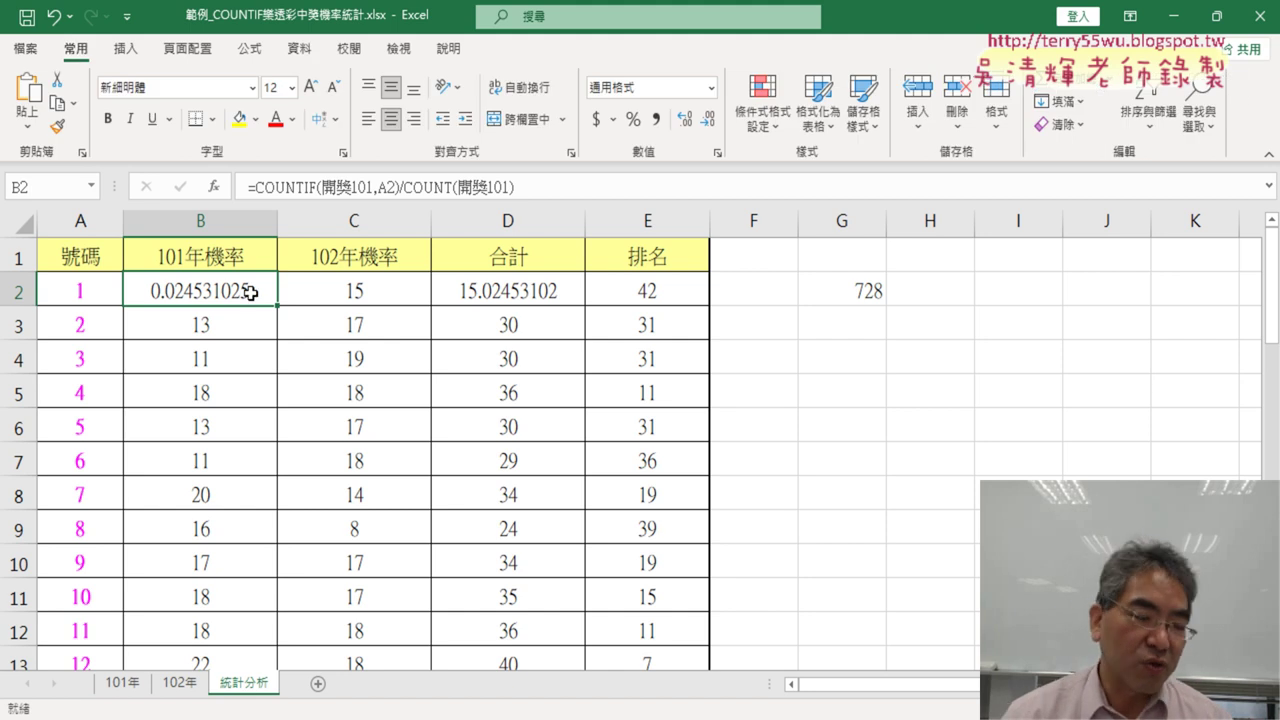
left_click(710, 125)
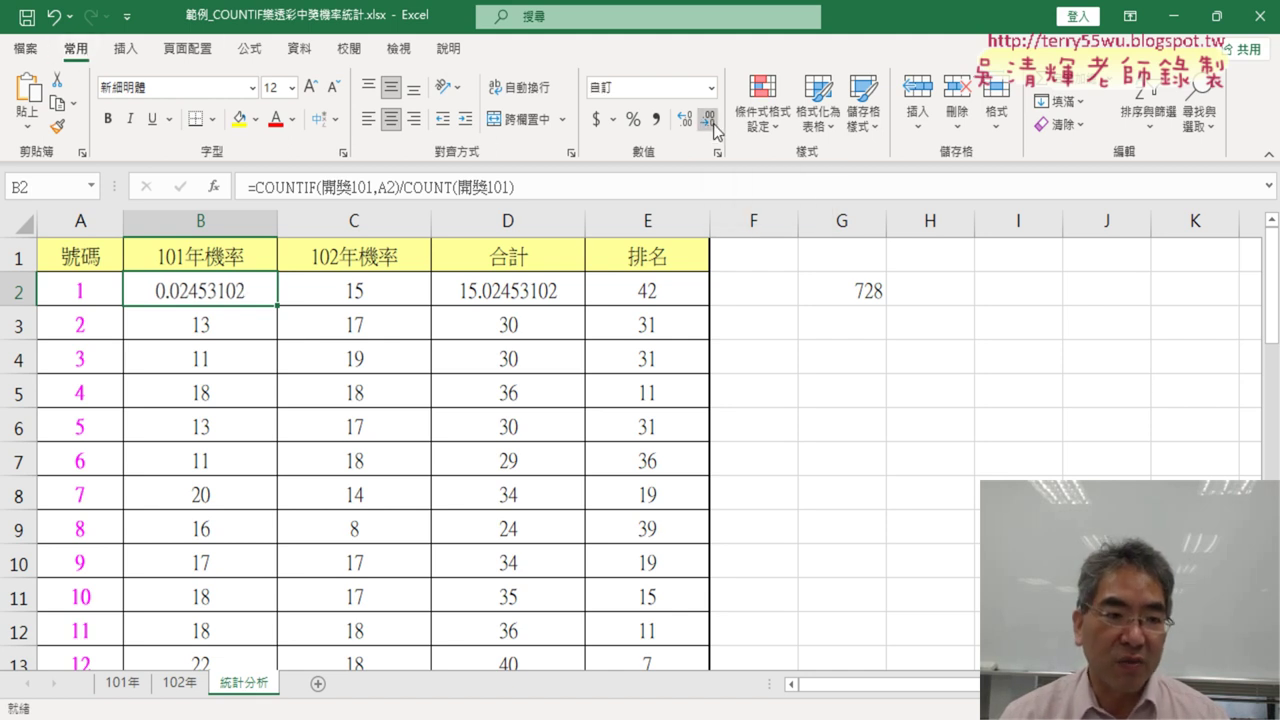
left_click(710, 122)
left_click(710, 122)
left_click(710, 122)
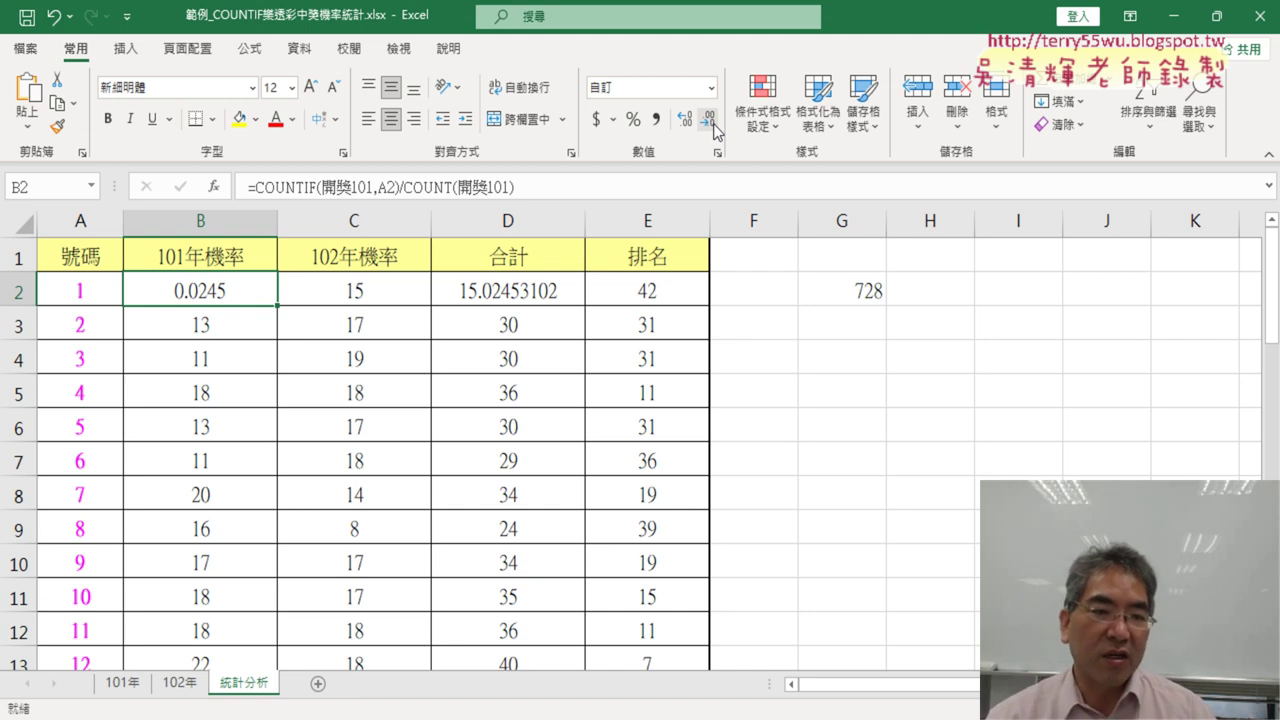
double_click(278, 305)
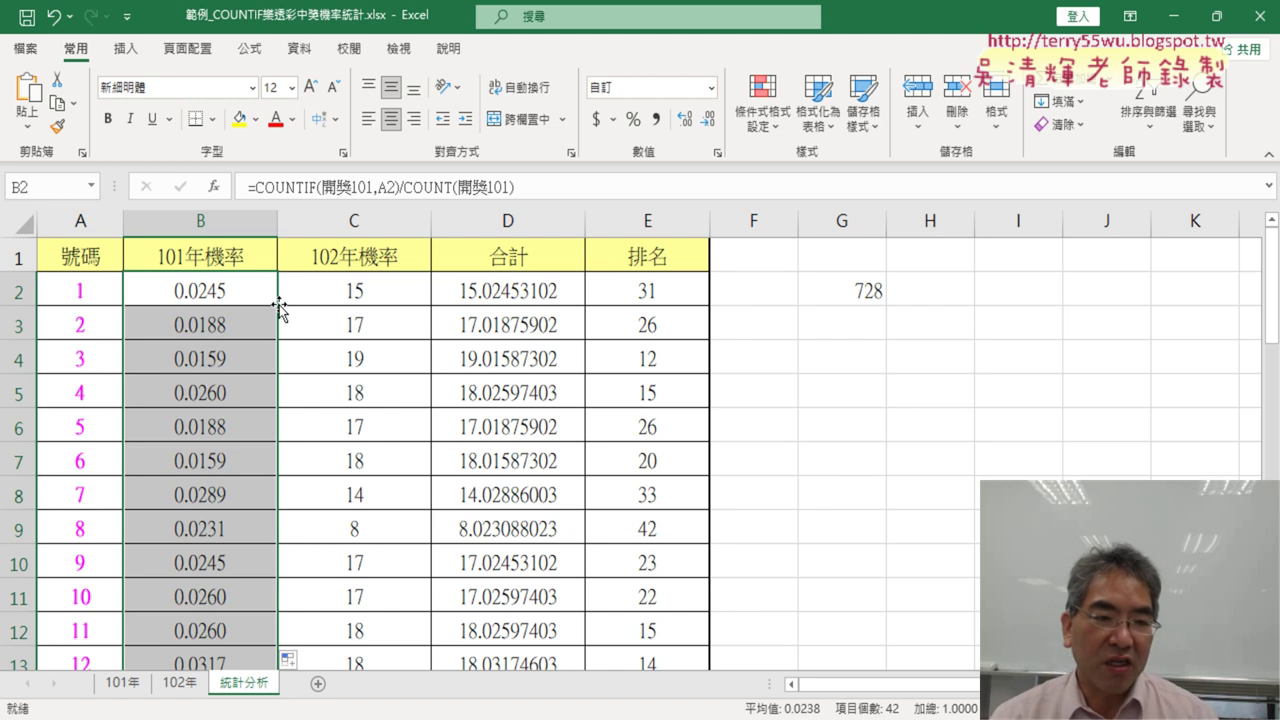
left_click(217, 292)
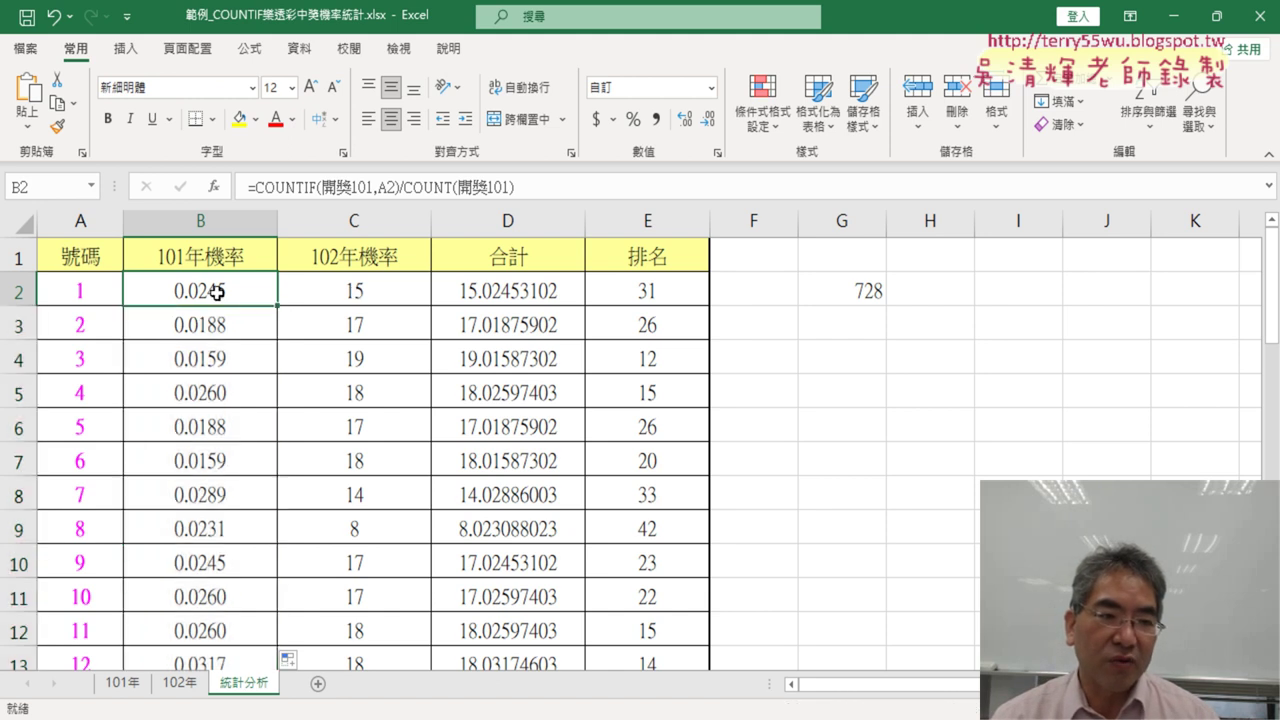
left_click(373, 290)
- Change C2's formula to =COUNTIF(開獎102,A2)/COUNT(開獎102)
left_click(358, 187)
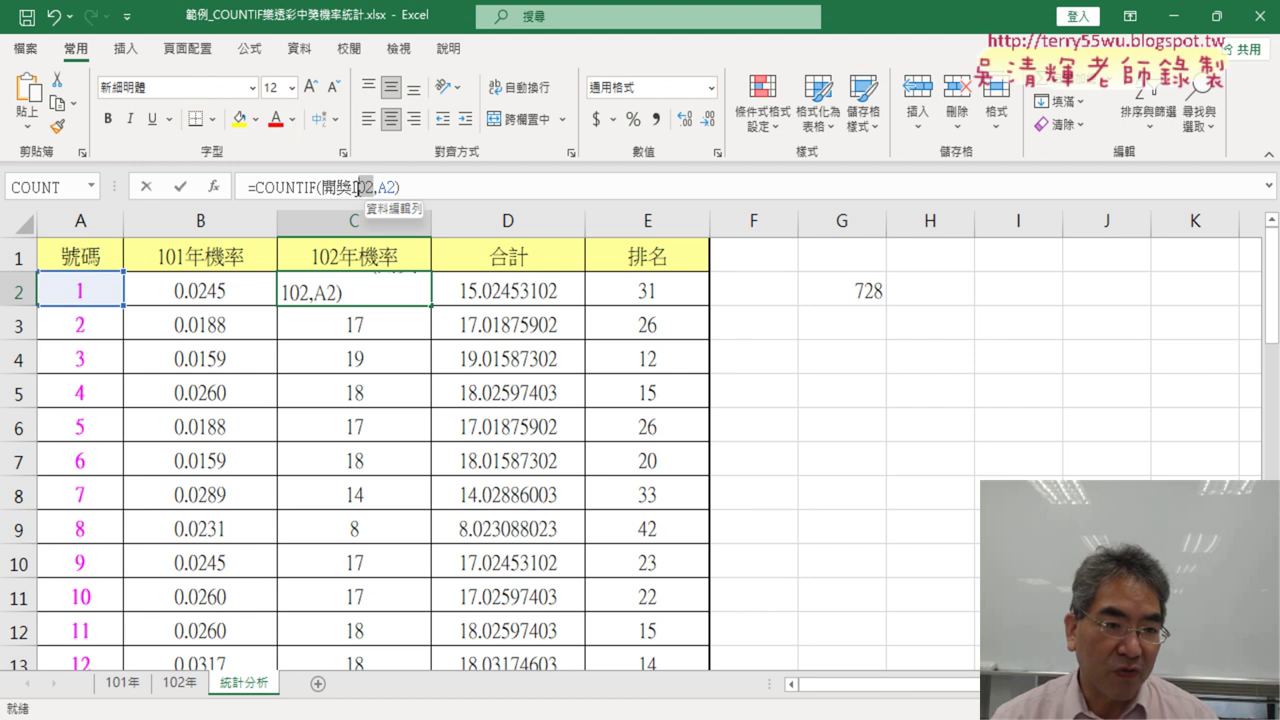
left_click_drag(358, 187, 267, 187)
right_click(258, 189)
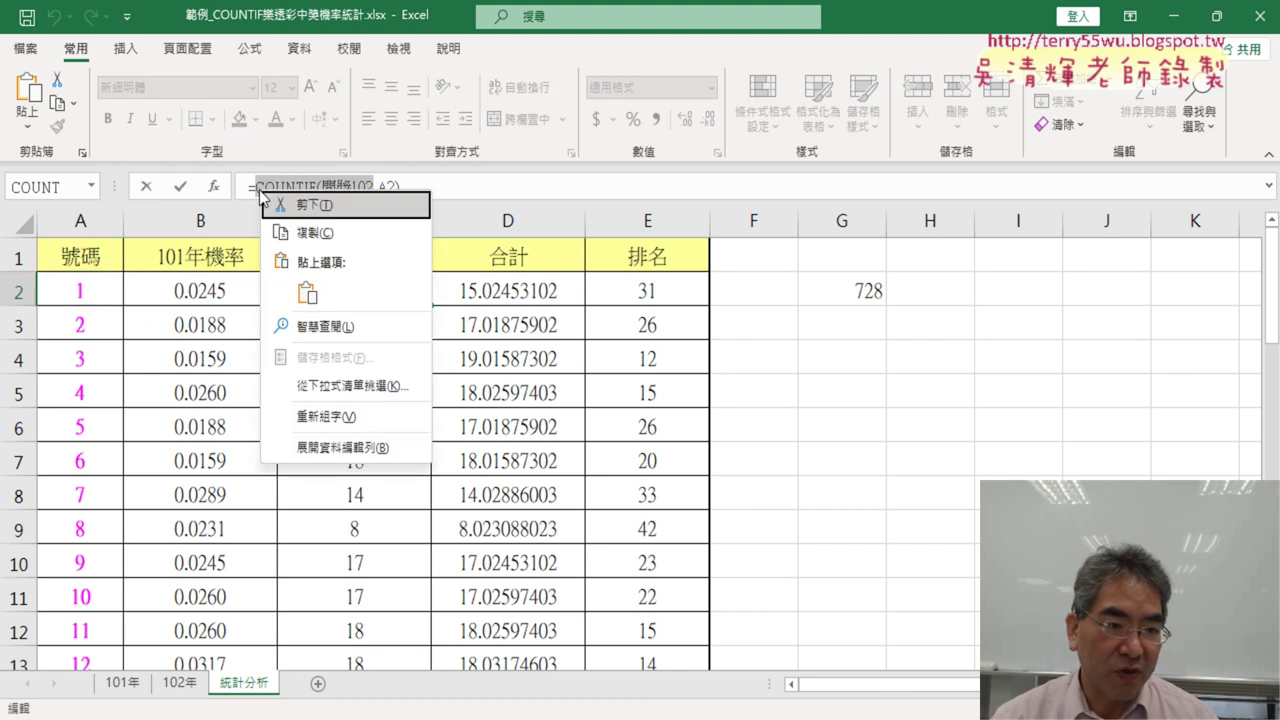
left_click(296, 232)
left_click(430, 188)
type("/")
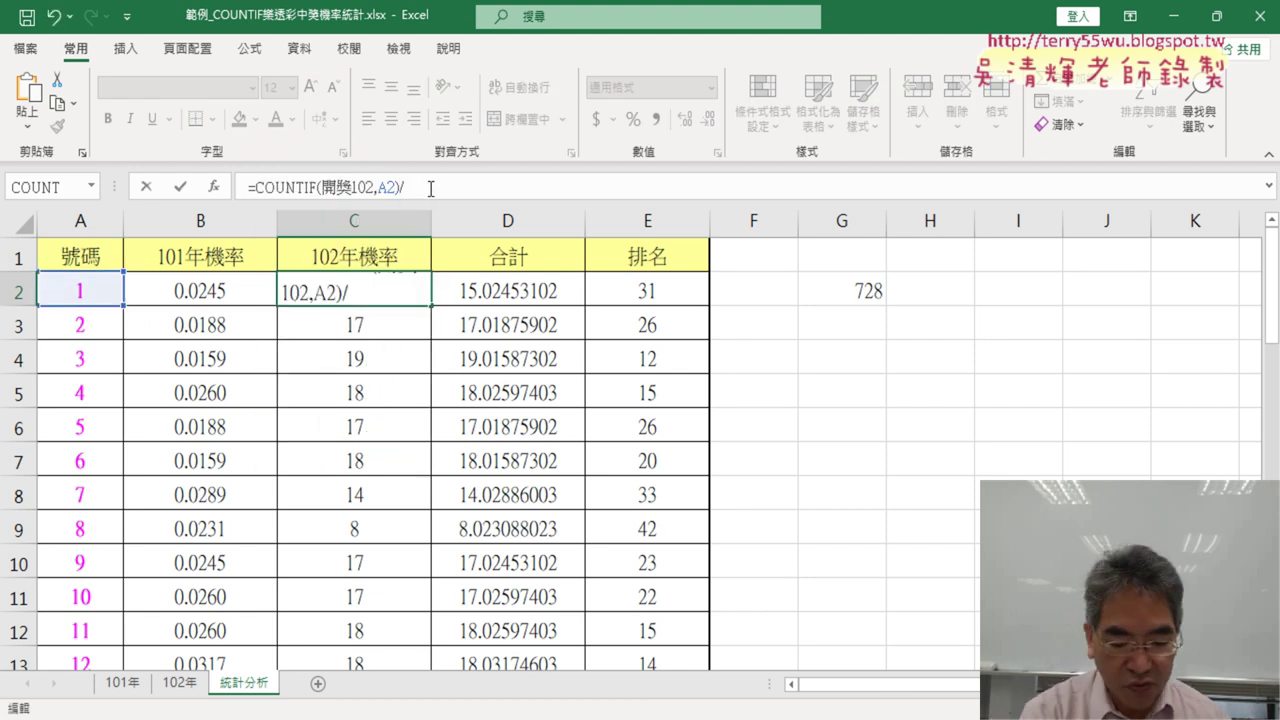
key("ctrl+v")
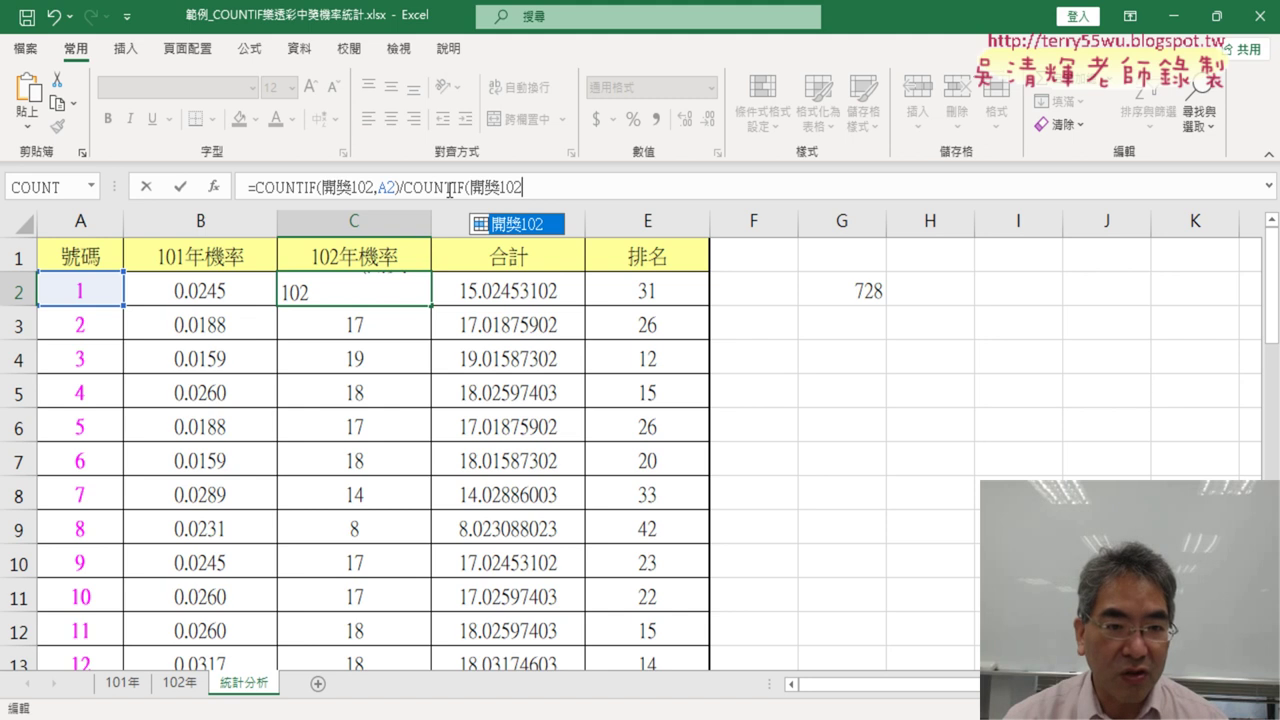
key("Escape")
key("BackSpace")
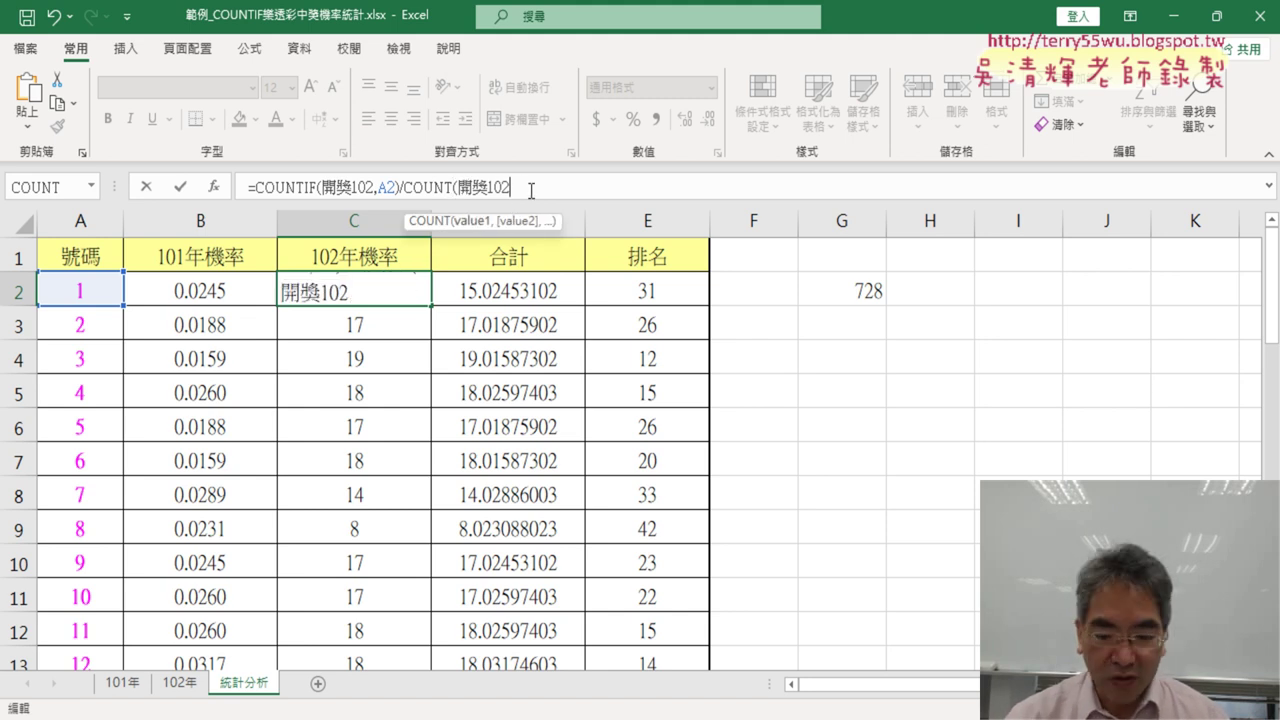
type(")")
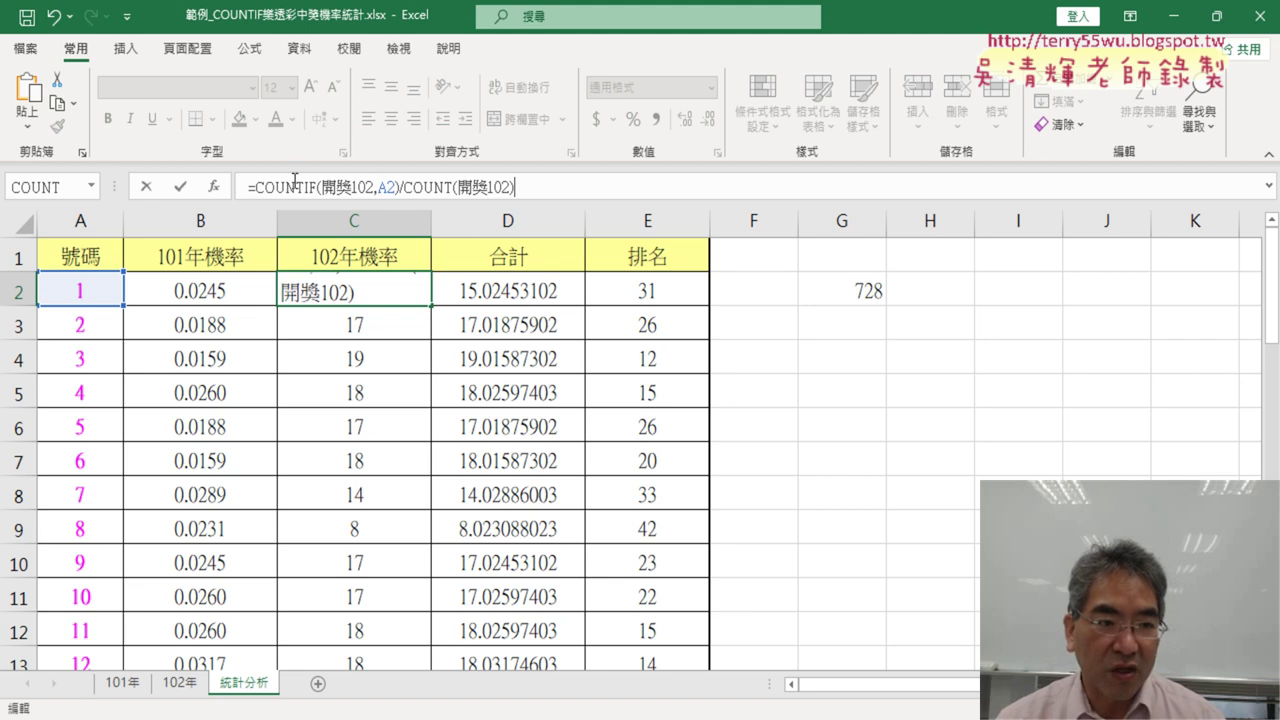
left_click(181, 189)
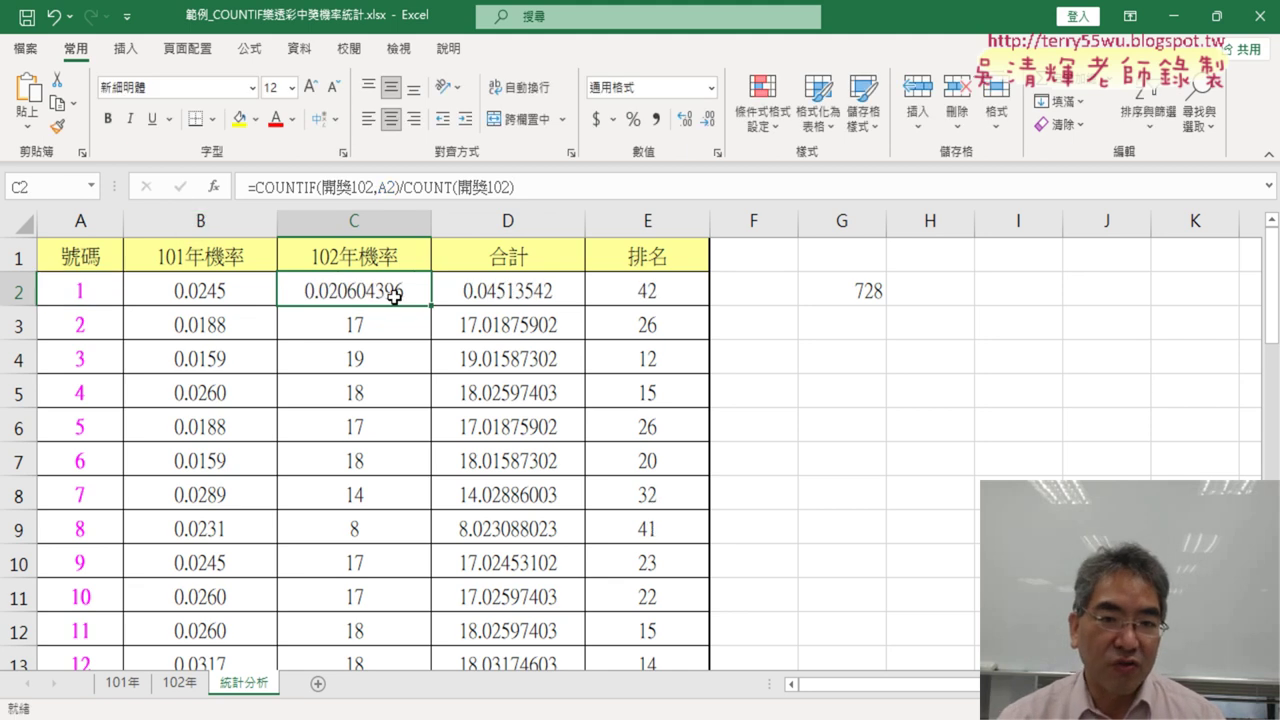
- Show C2 to four decimals (0.0206) and fill it down column C
left_click(708, 120)
left_click(708, 120)
left_click(708, 120)
left_click(708, 120)
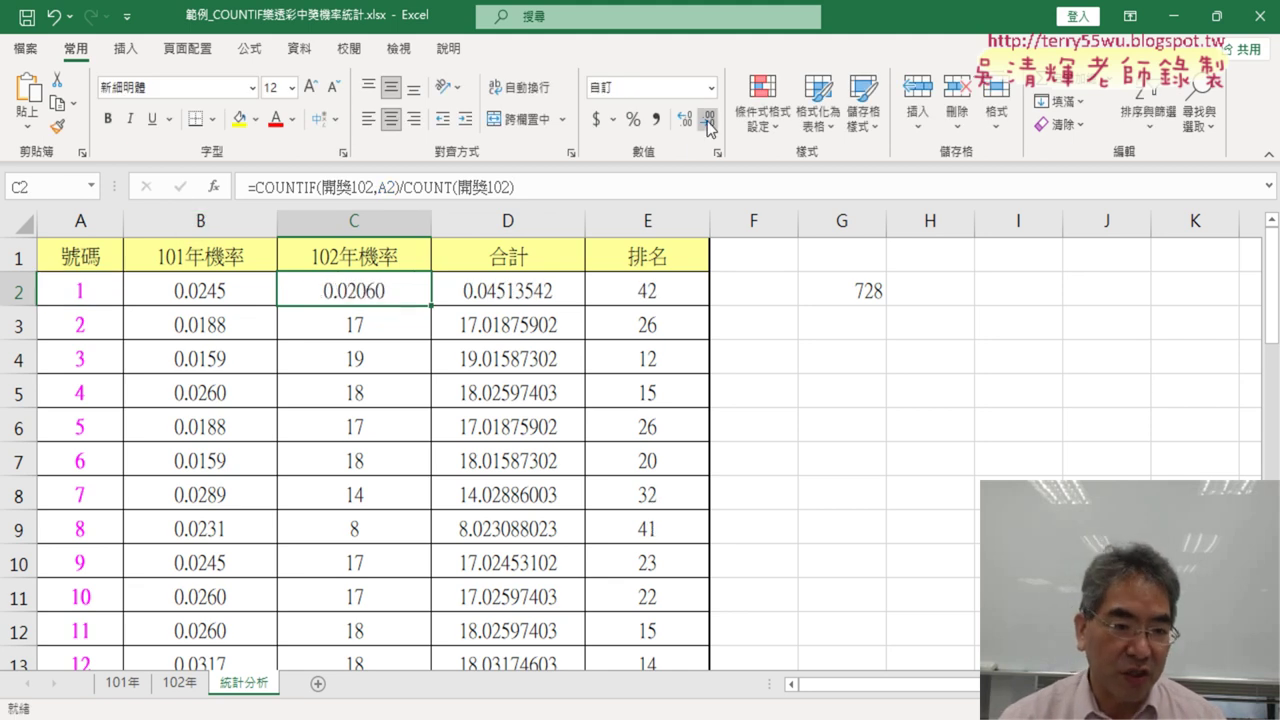
left_click(708, 120)
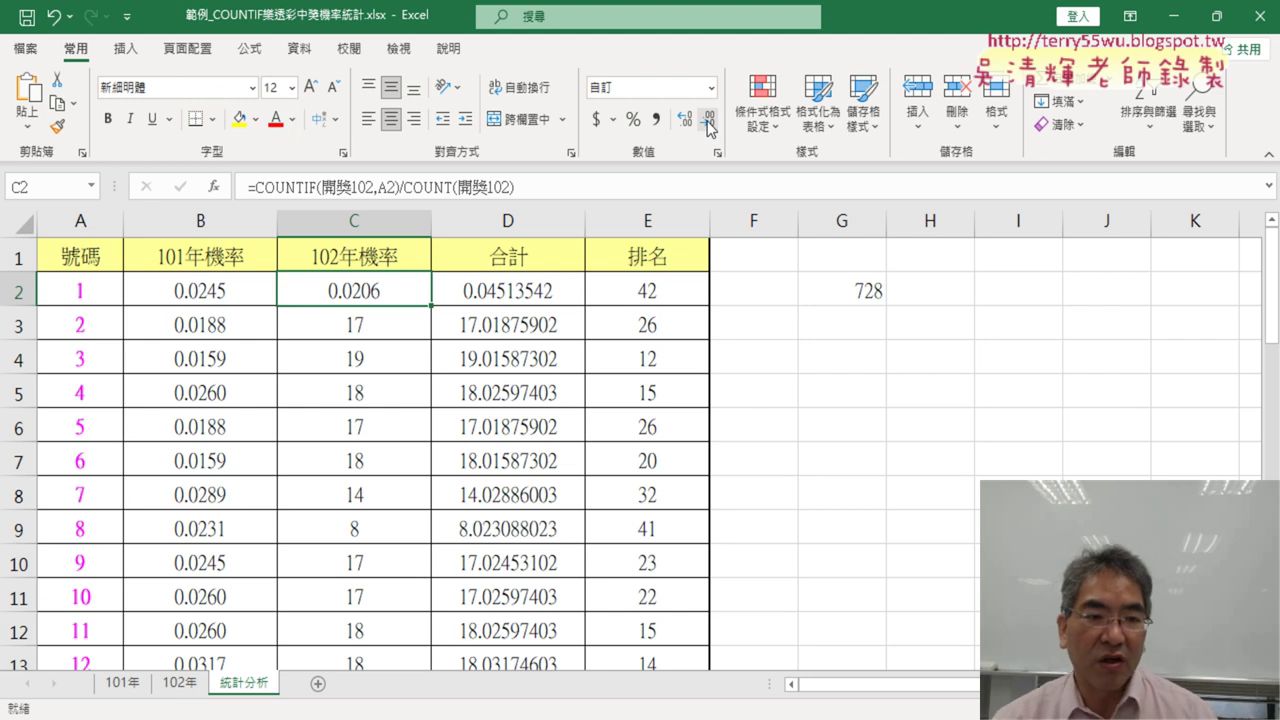
double_click(431, 307)
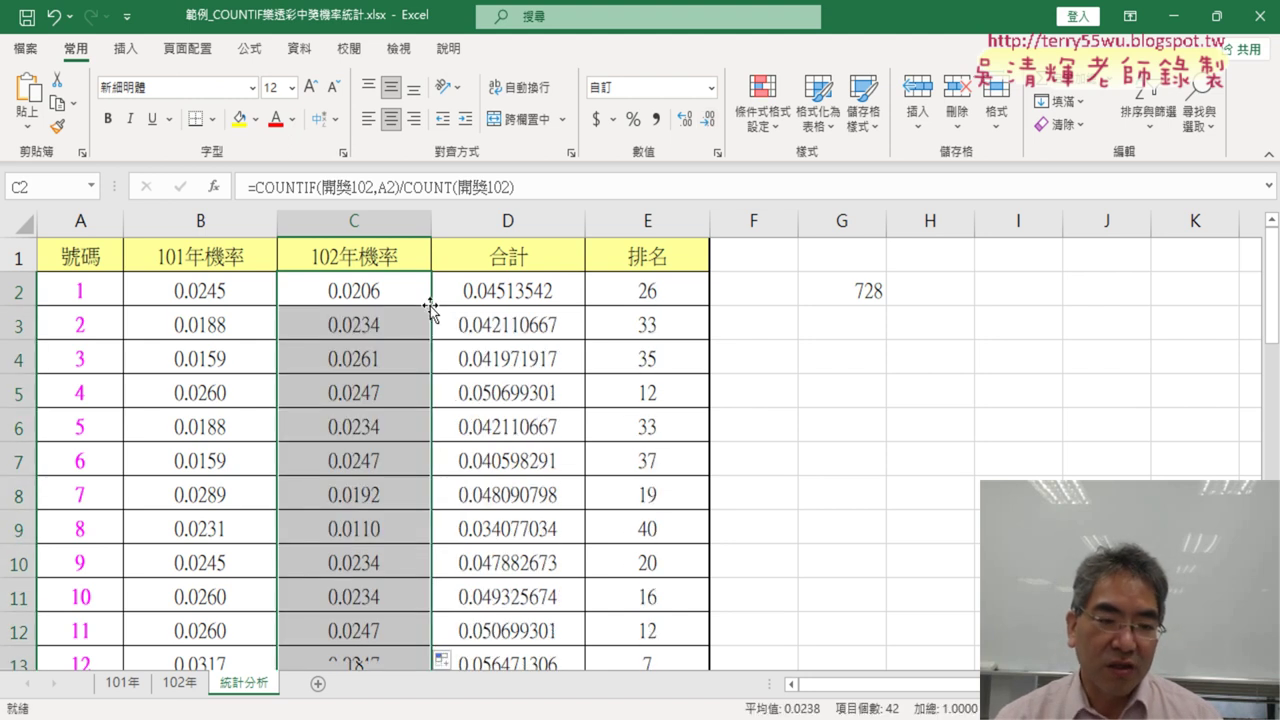
left_click(226, 293)
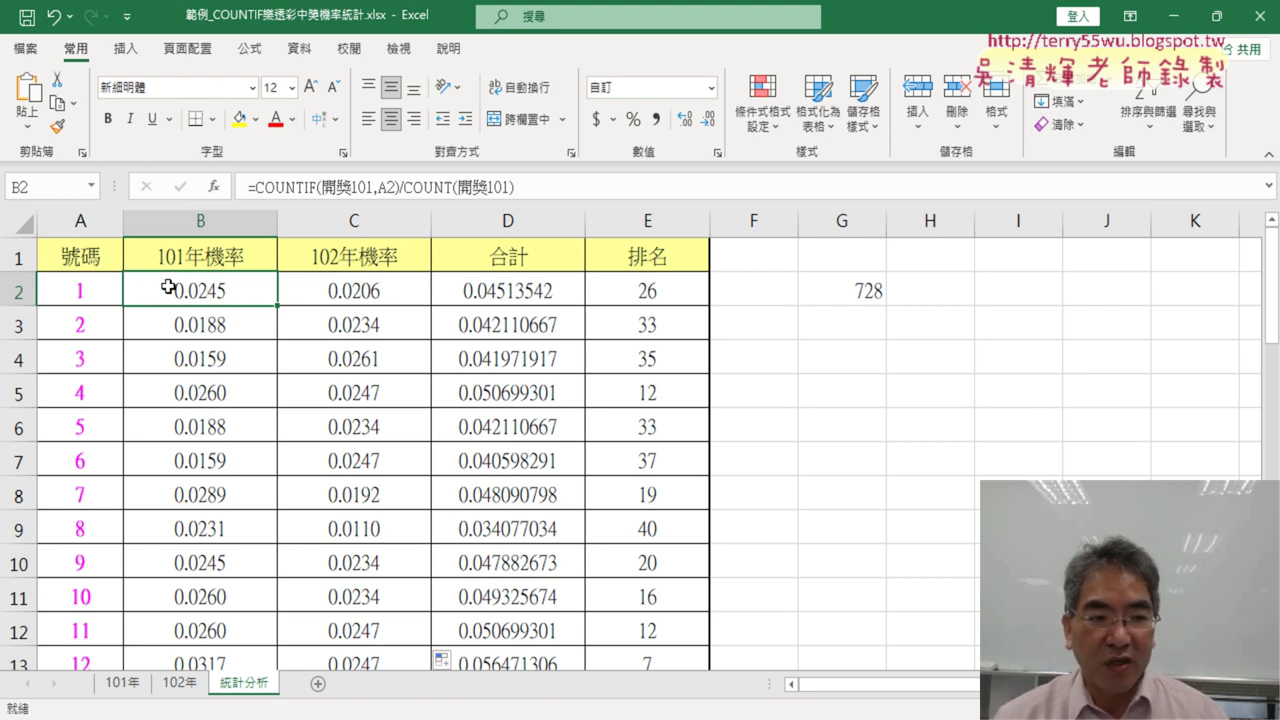
- In B2's Format Cells, choose the 分數 over-100 format and view it as custom code # ??/100
right_click(190, 300)
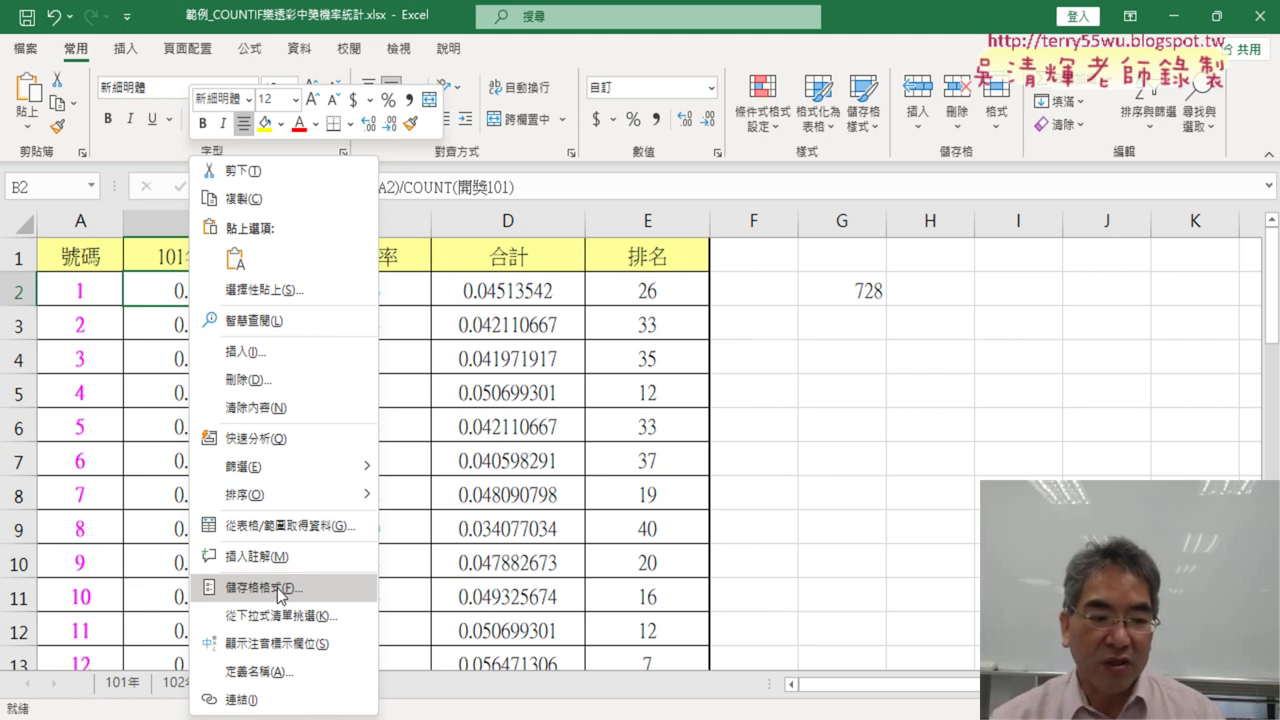
left_click(281, 588)
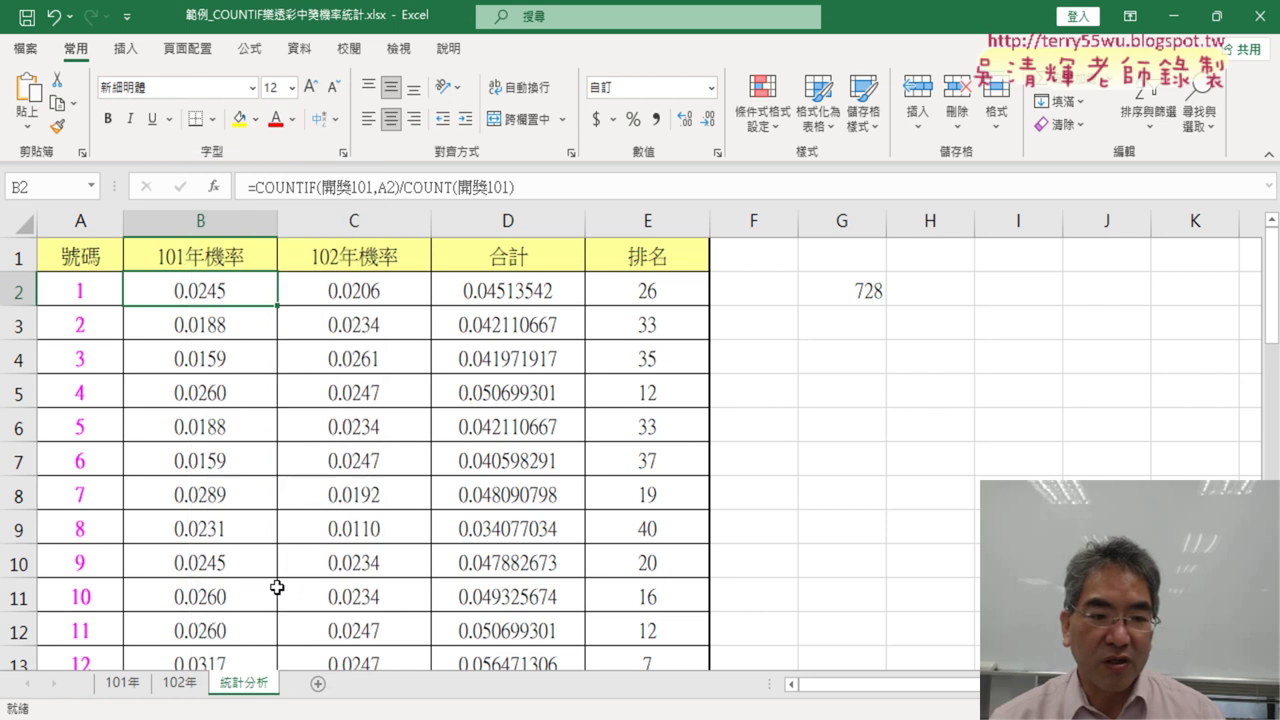
mouse_move(363, 123)
left_mouse_down()
mouse_move(597, 139)
mouse_move(704, 122)
left_mouse_up()
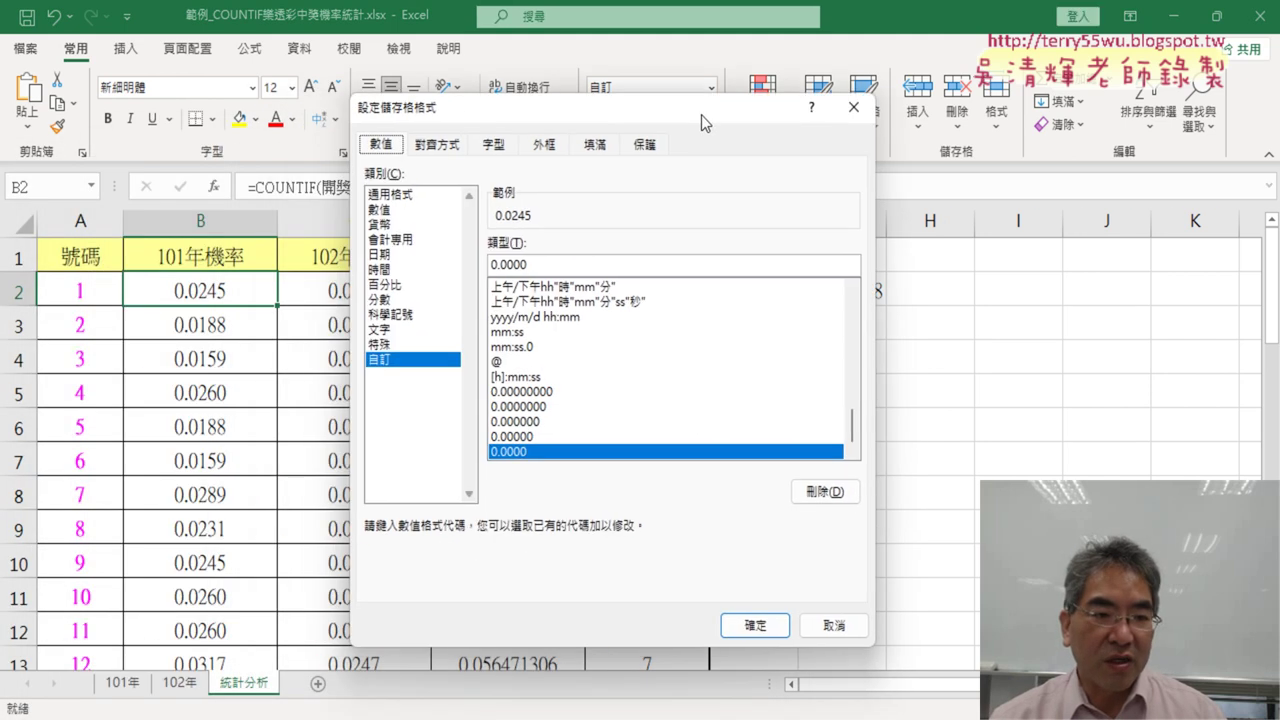
left_click(395, 302)
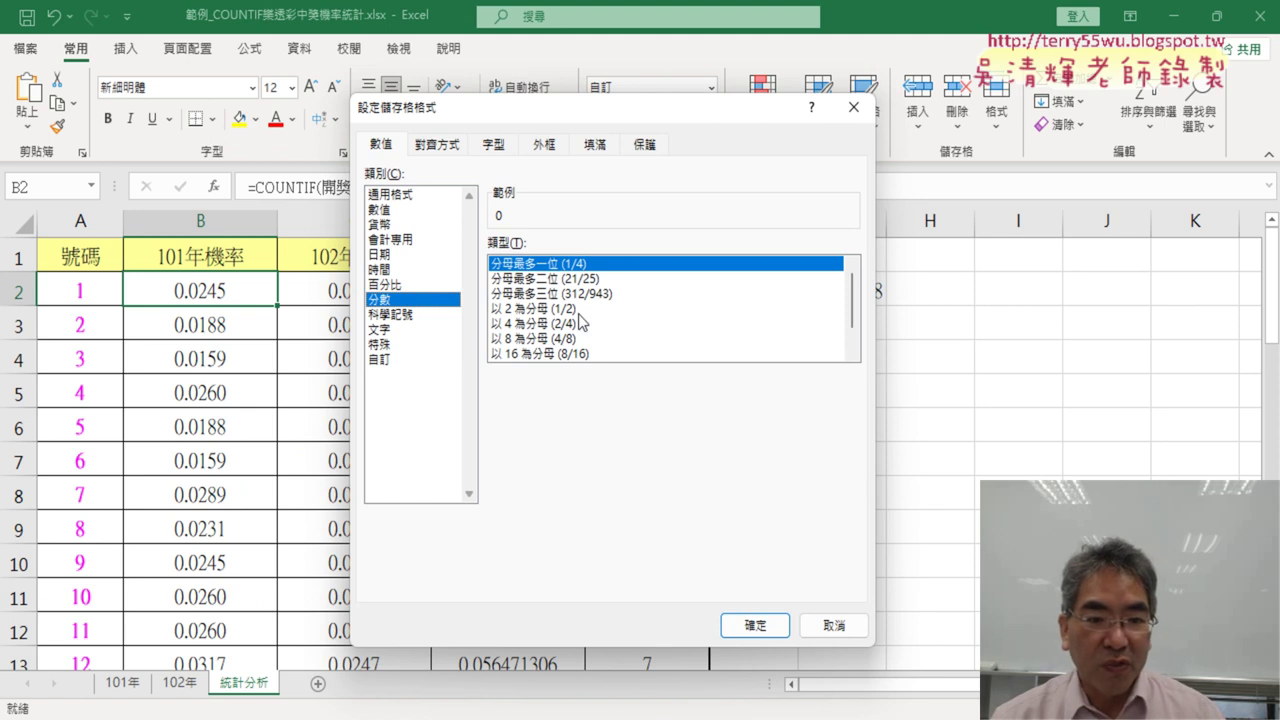
double_click(853, 355)
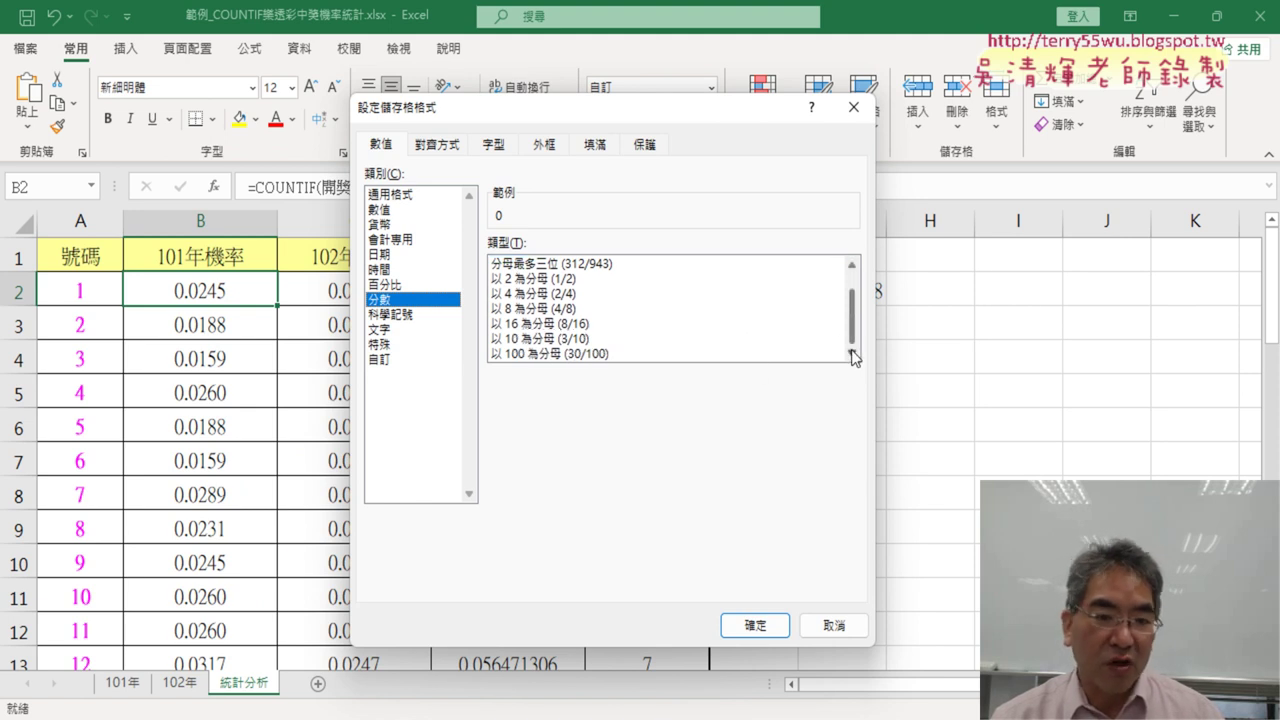
left_click(558, 356)
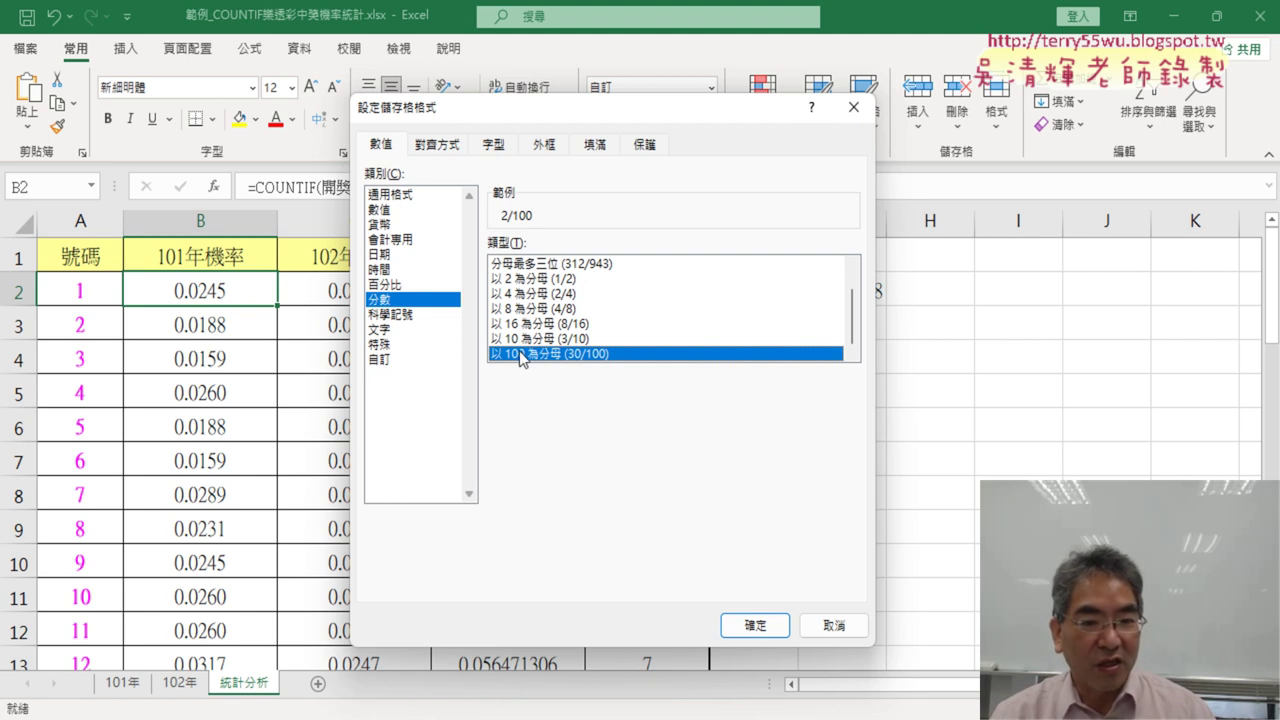
left_click(379, 360)
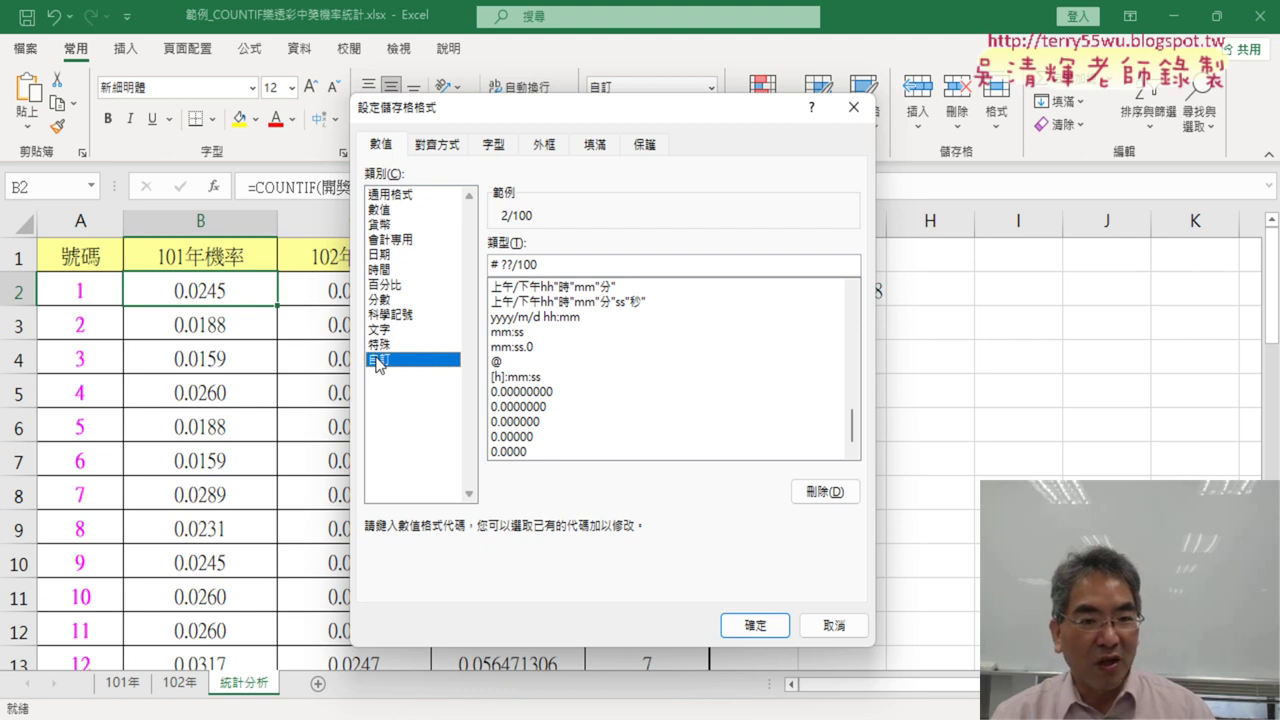
- Change the custom format code to # ??/10000 so B2 shows 245/10000
left_click(538, 265)
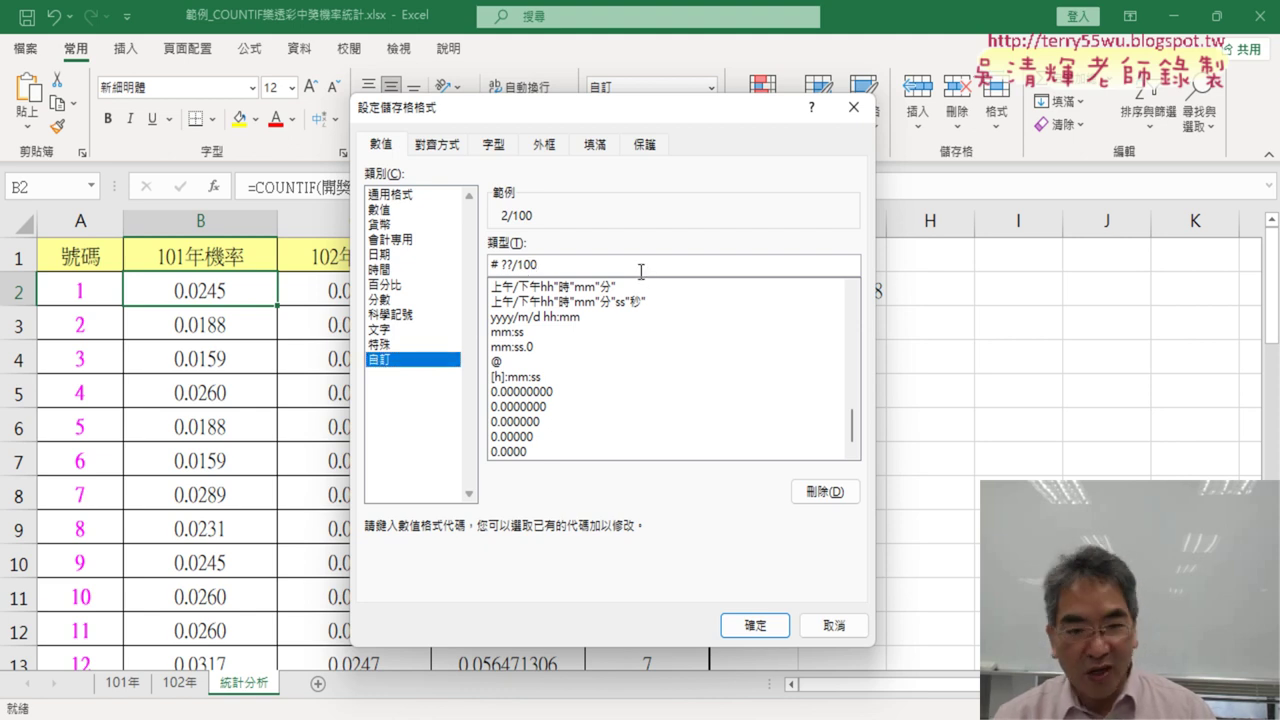
type("00")
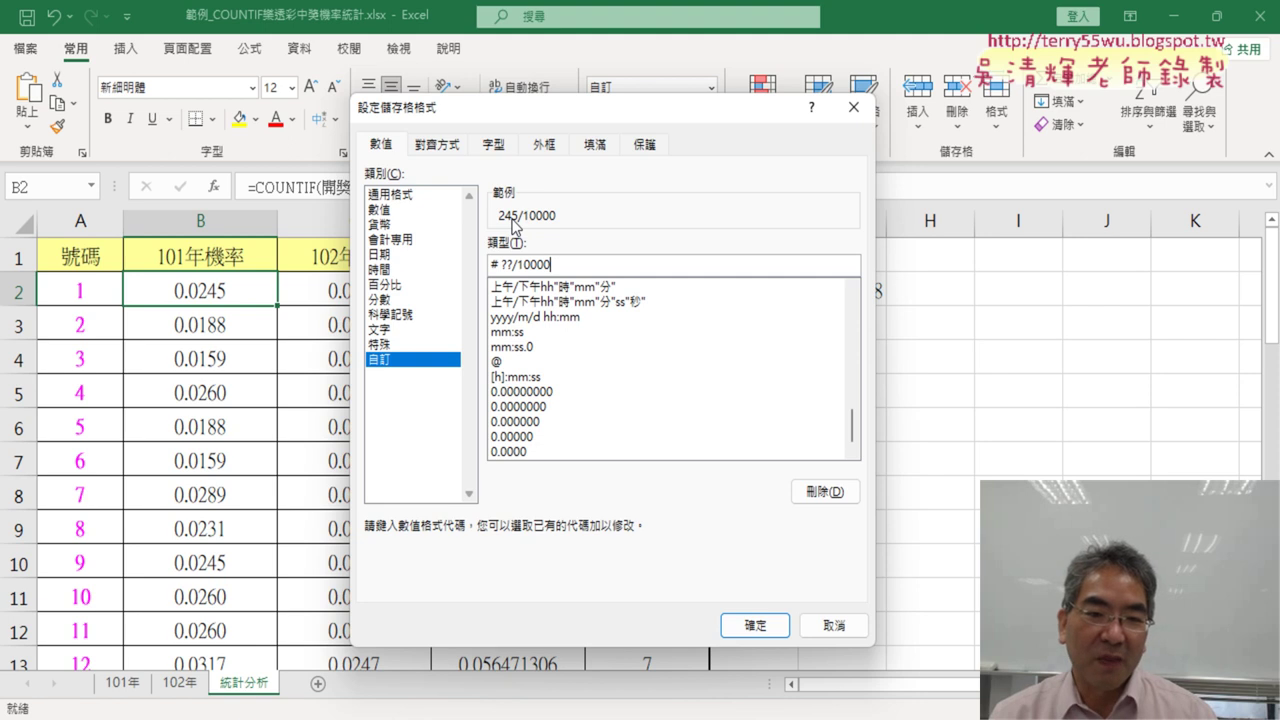
left_click(750, 626)
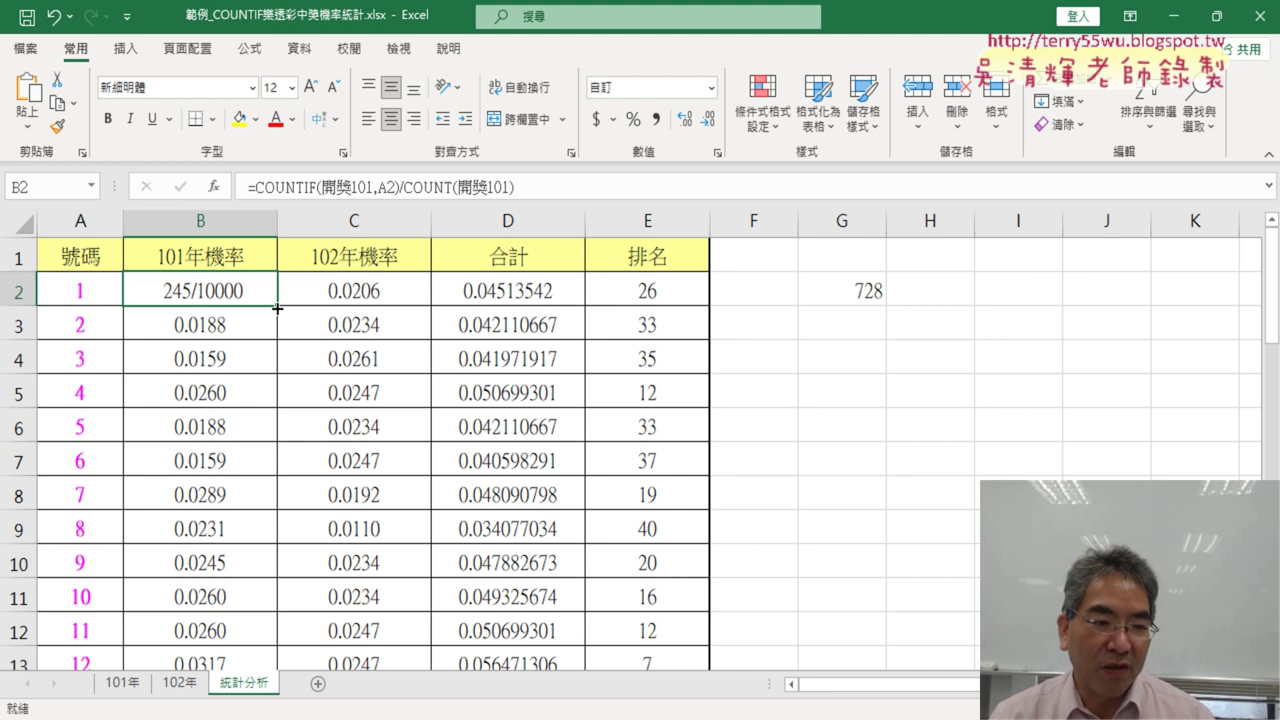
- Fill B2's fraction format down column B and paint it onto column C
double_click(277, 309)
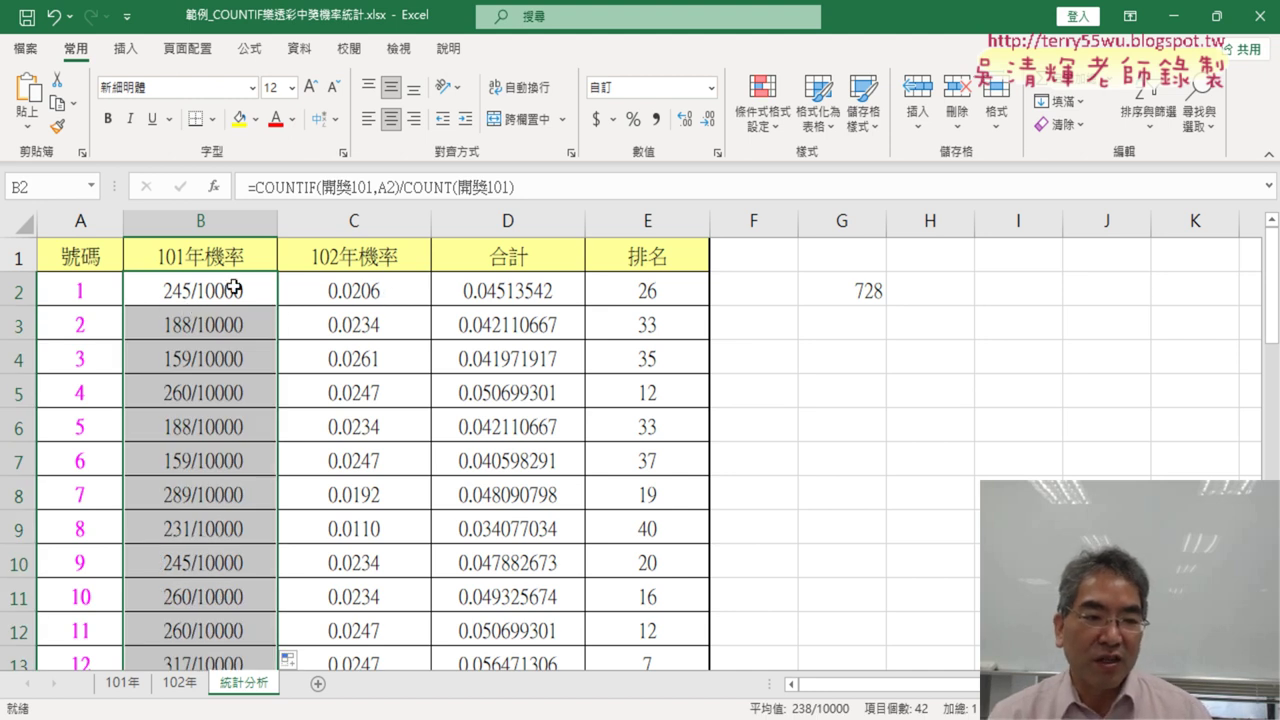
left_click(220, 290)
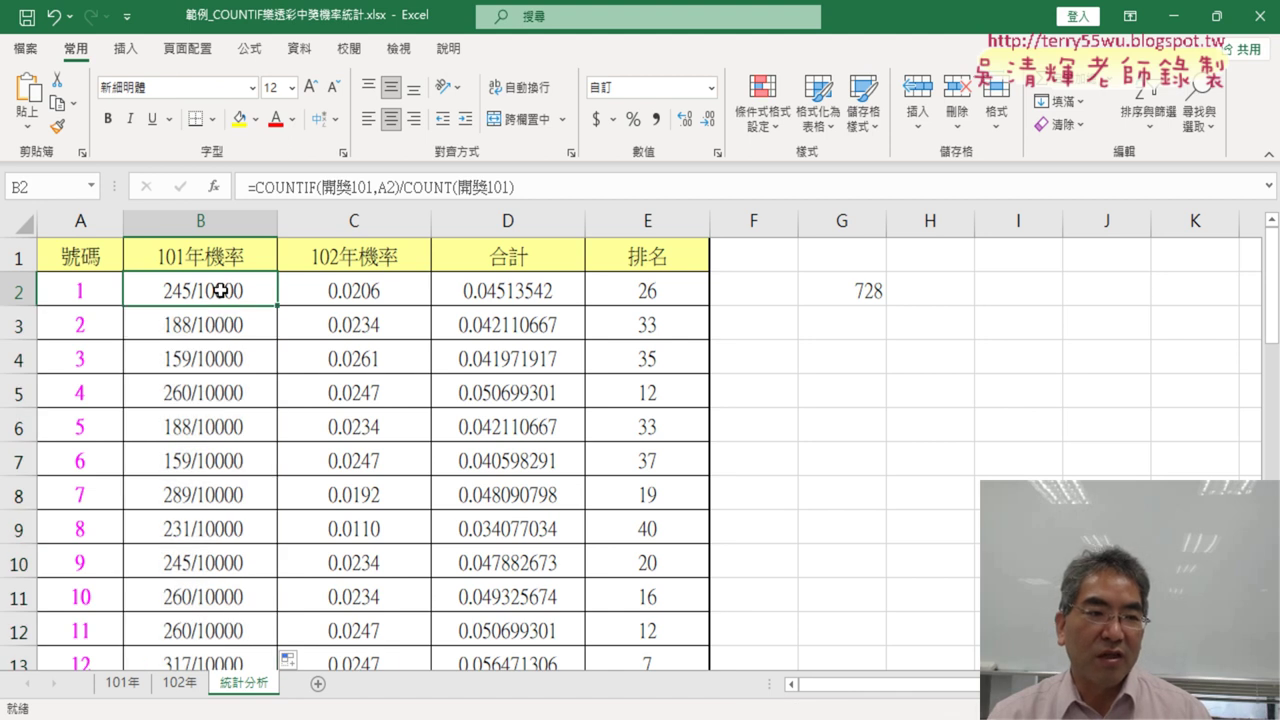
right_click(367, 292)
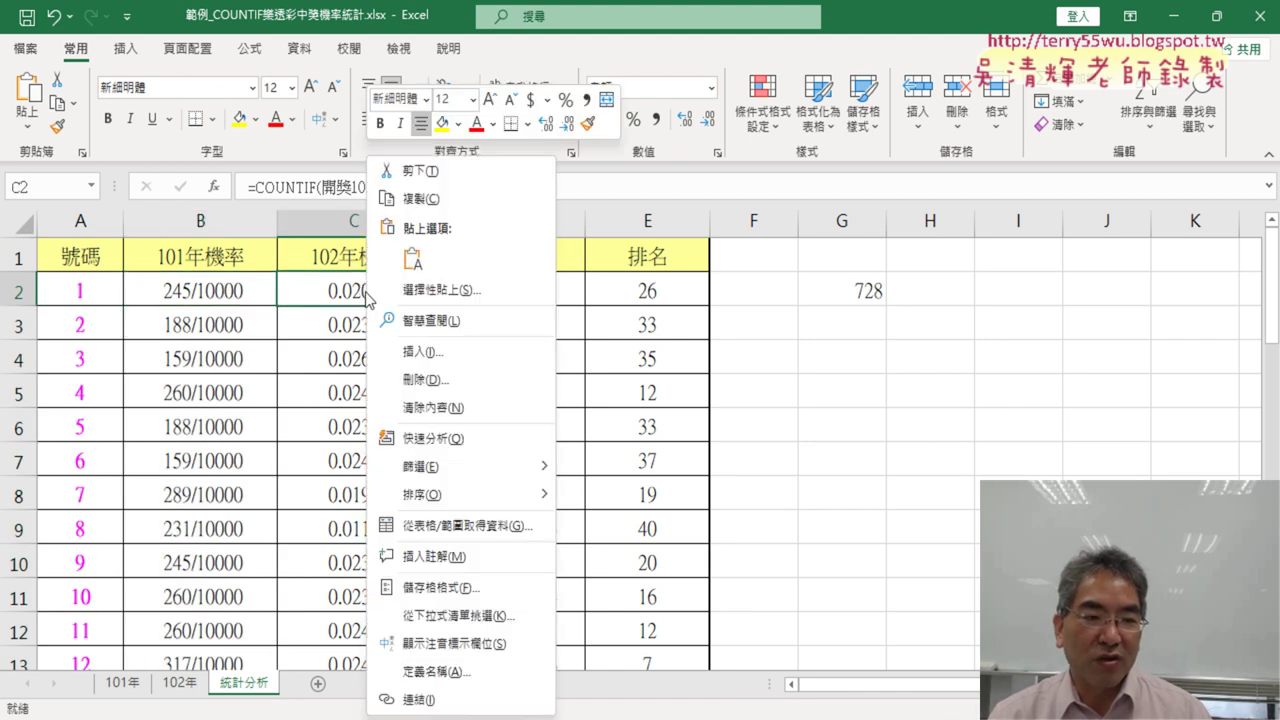
left_click(222, 288)
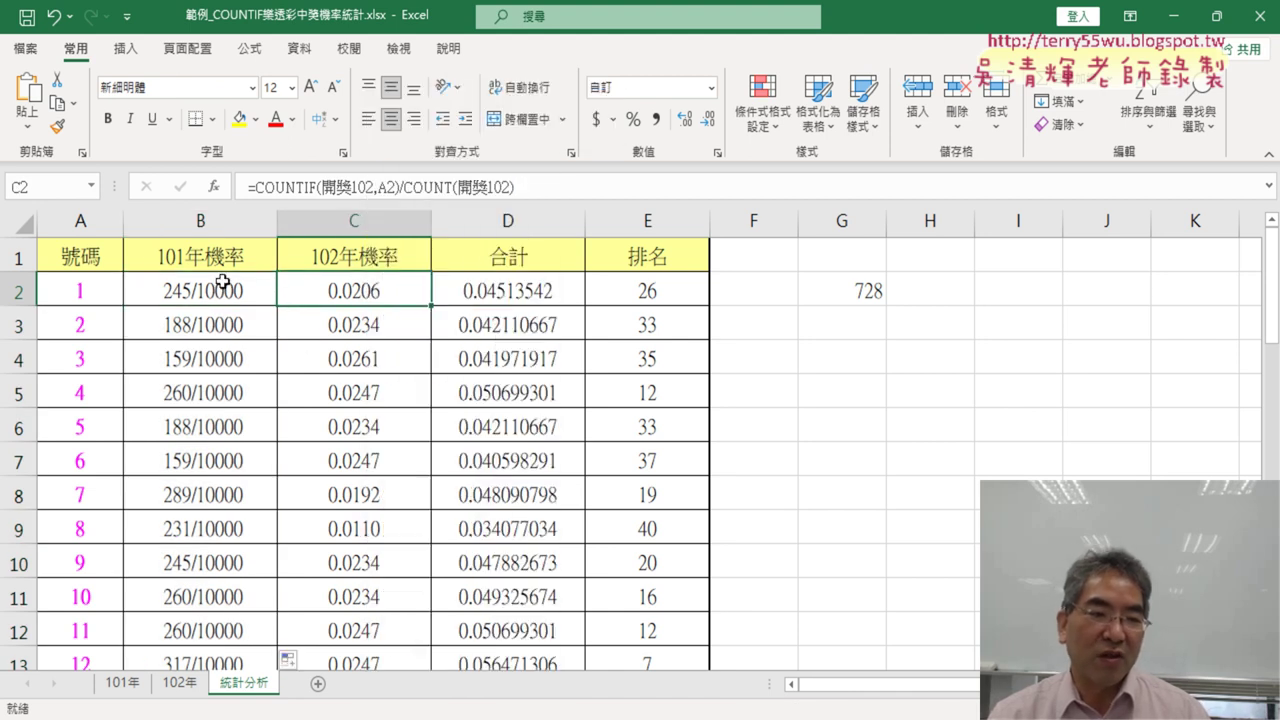
left_click(208, 290)
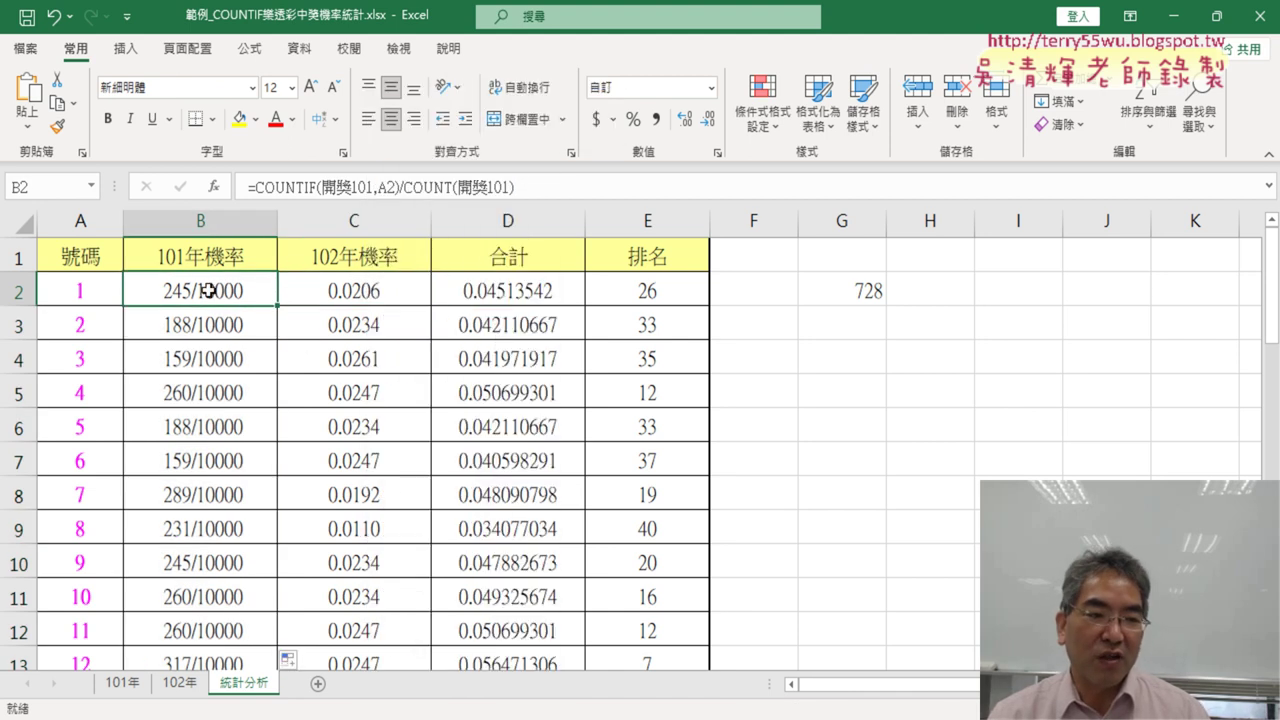
left_click(56, 129)
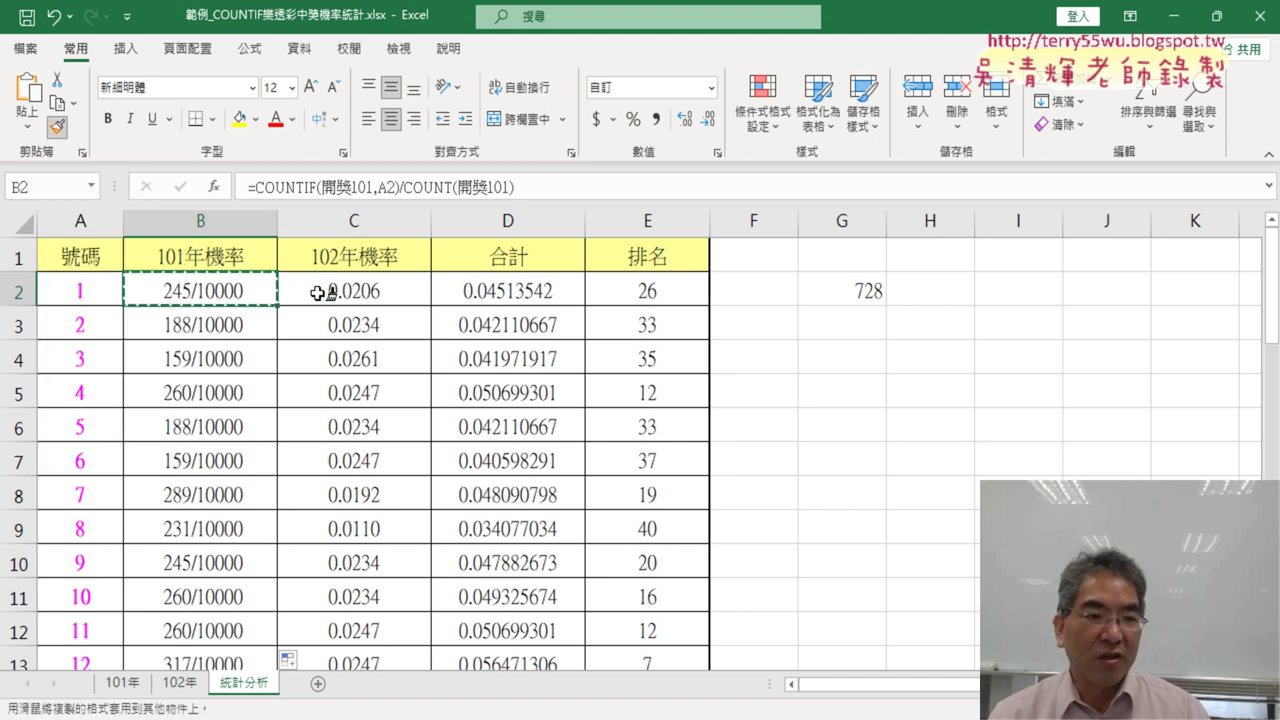
left_click(362, 290)
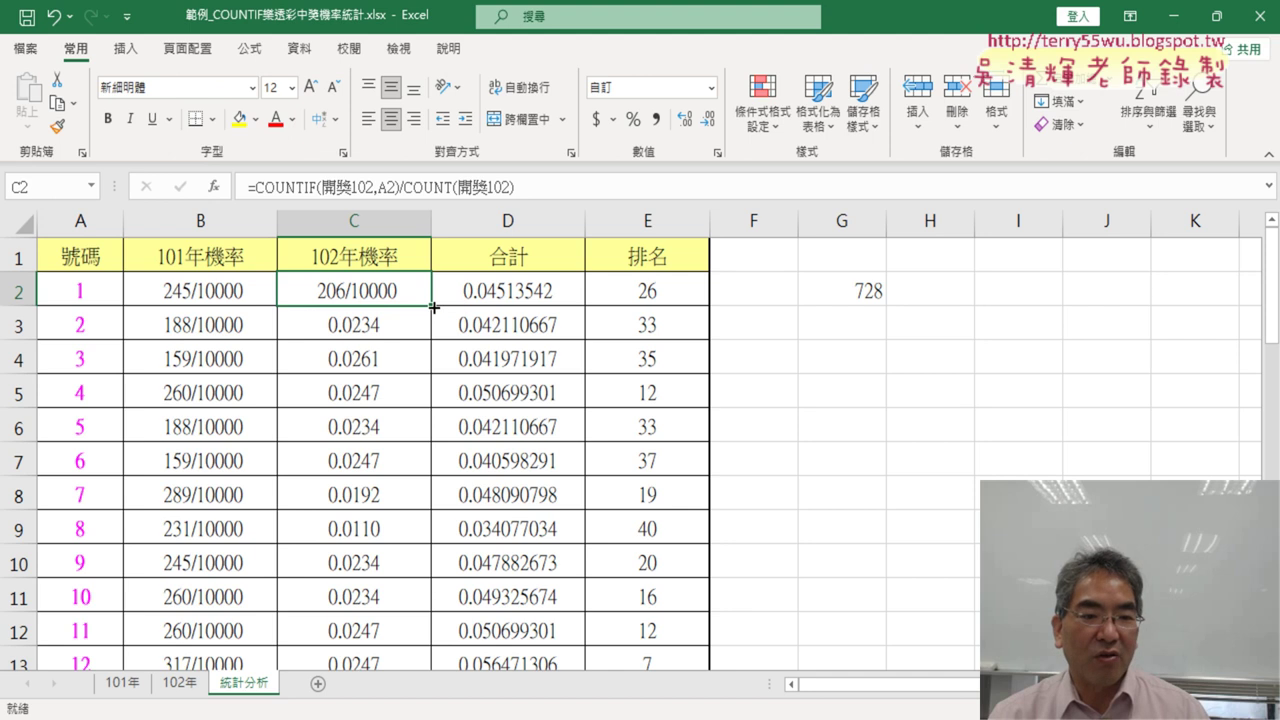
double_click(431, 305)
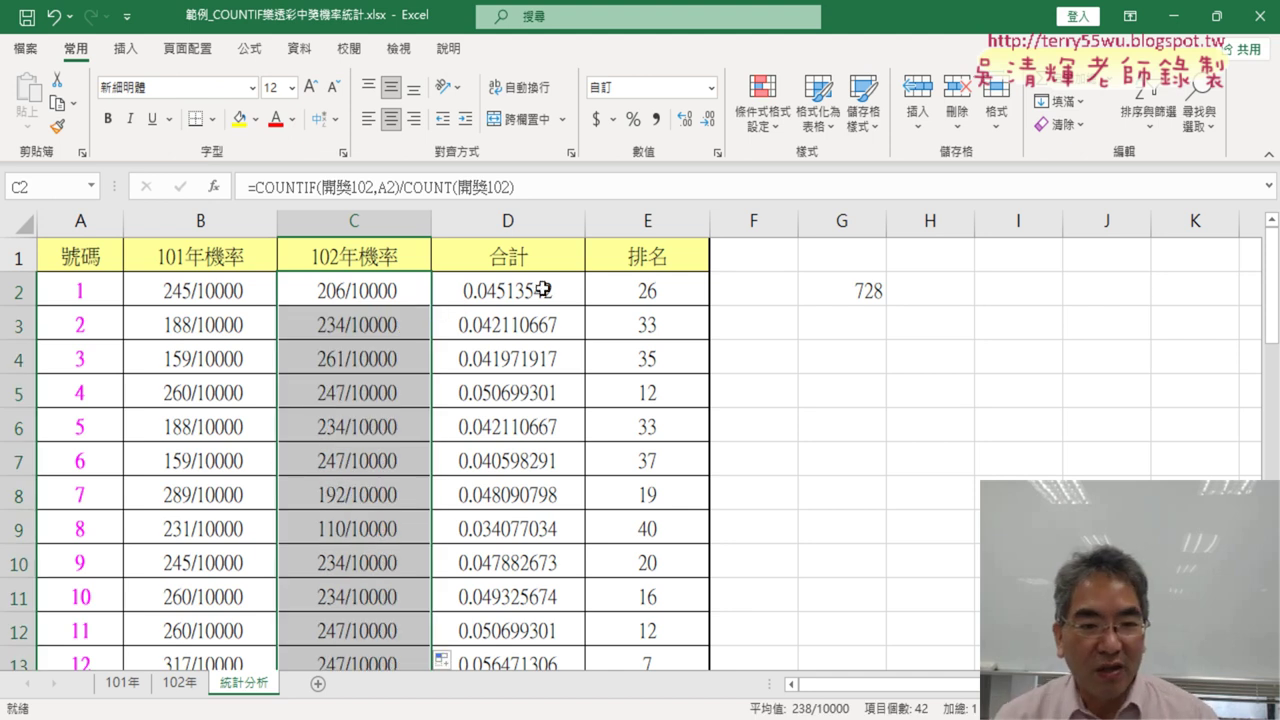
- Paint the over-10000 fraction format onto the 合計 column D, filling it down
left_click(375, 288)
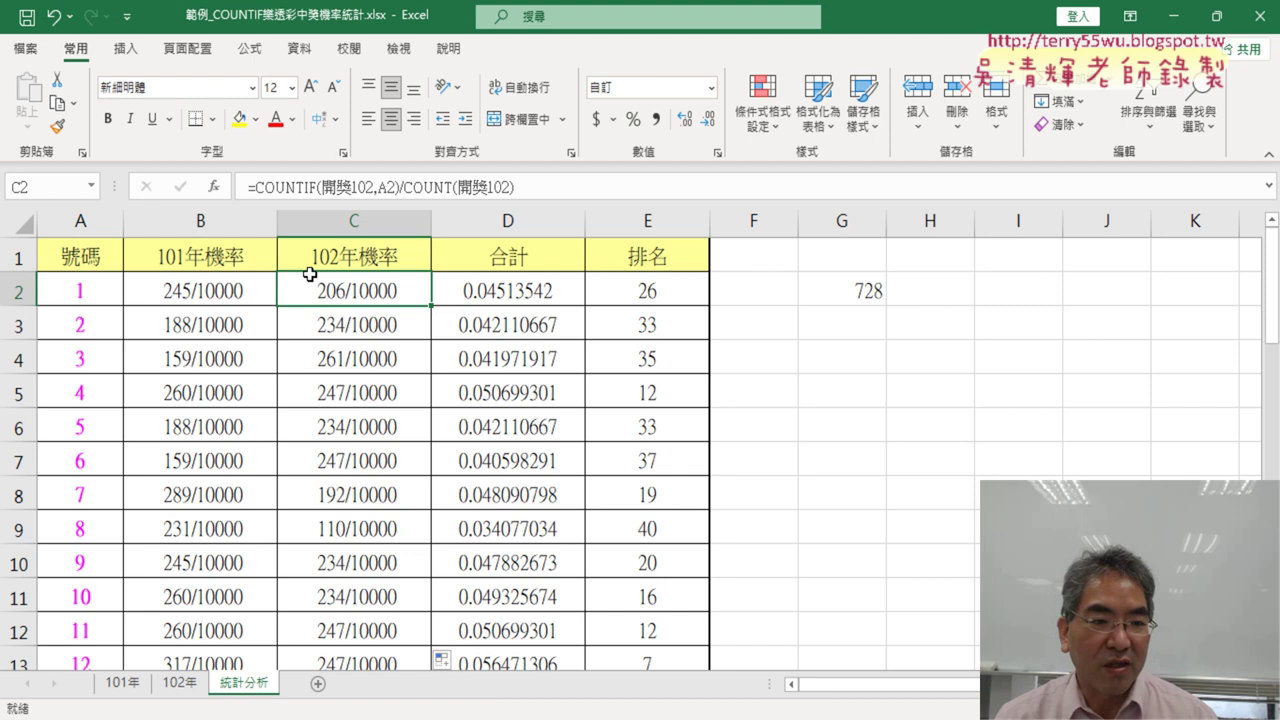
left_click(68, 130)
left_click(486, 288)
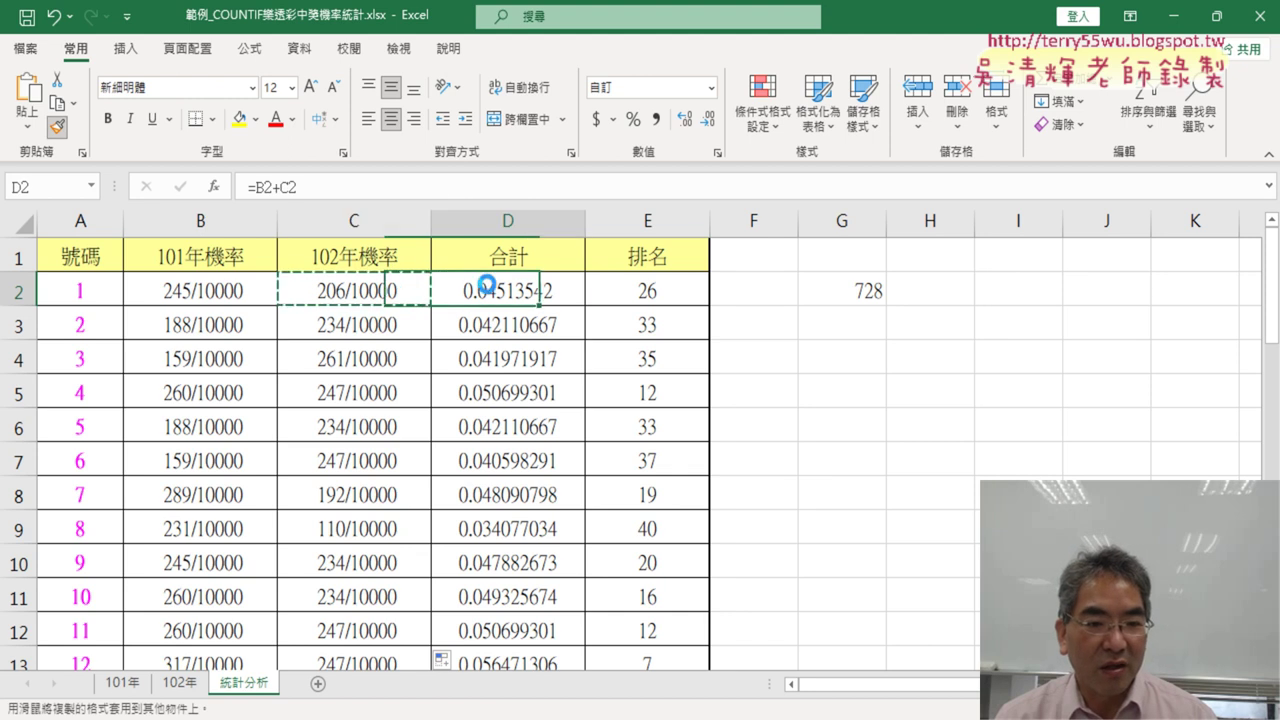
double_click(591, 304)
left_click(531, 291)
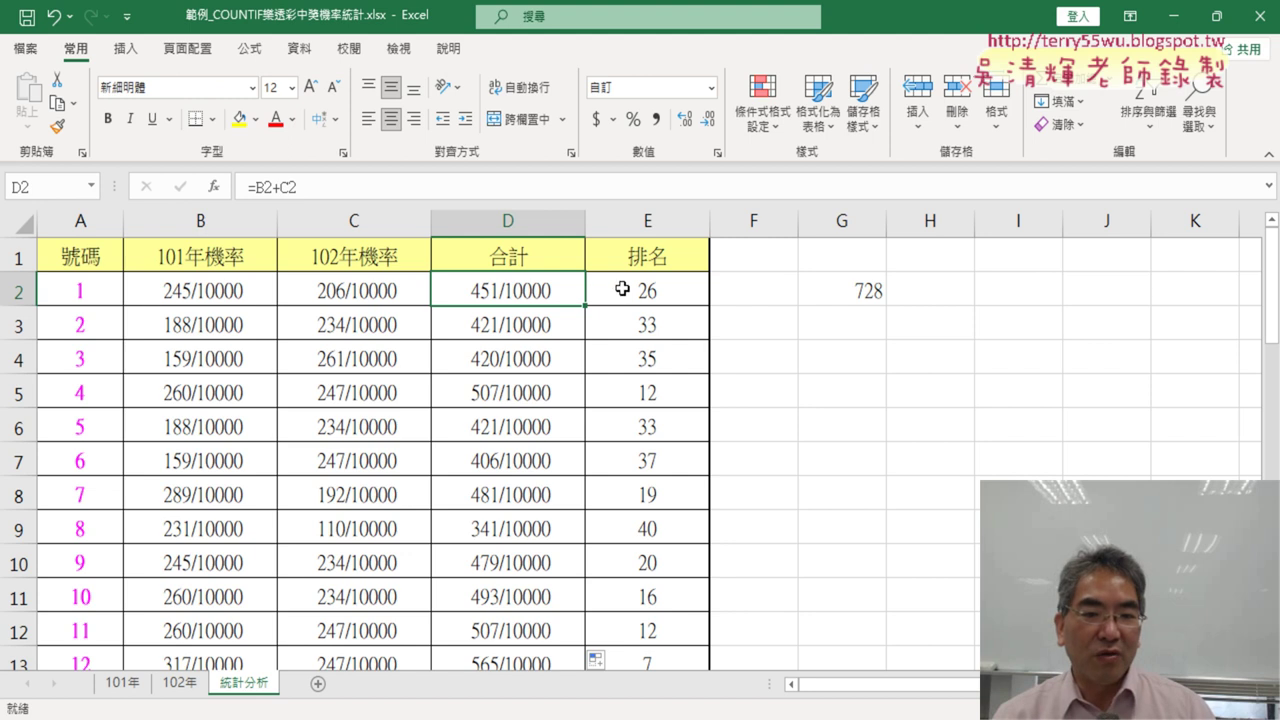
left_click(683, 295)
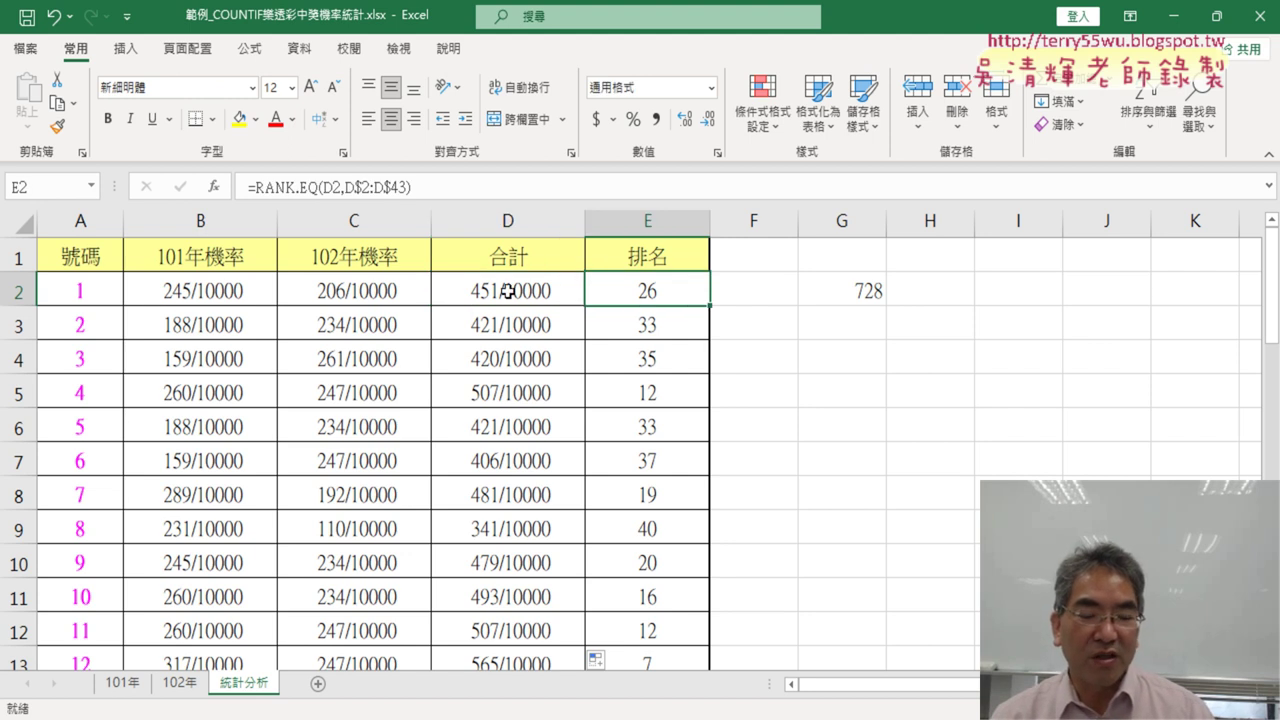
- Clear the stray 728 from G2 and review the 排名 rankings in column E
left_click(862, 289)
key("Delete")
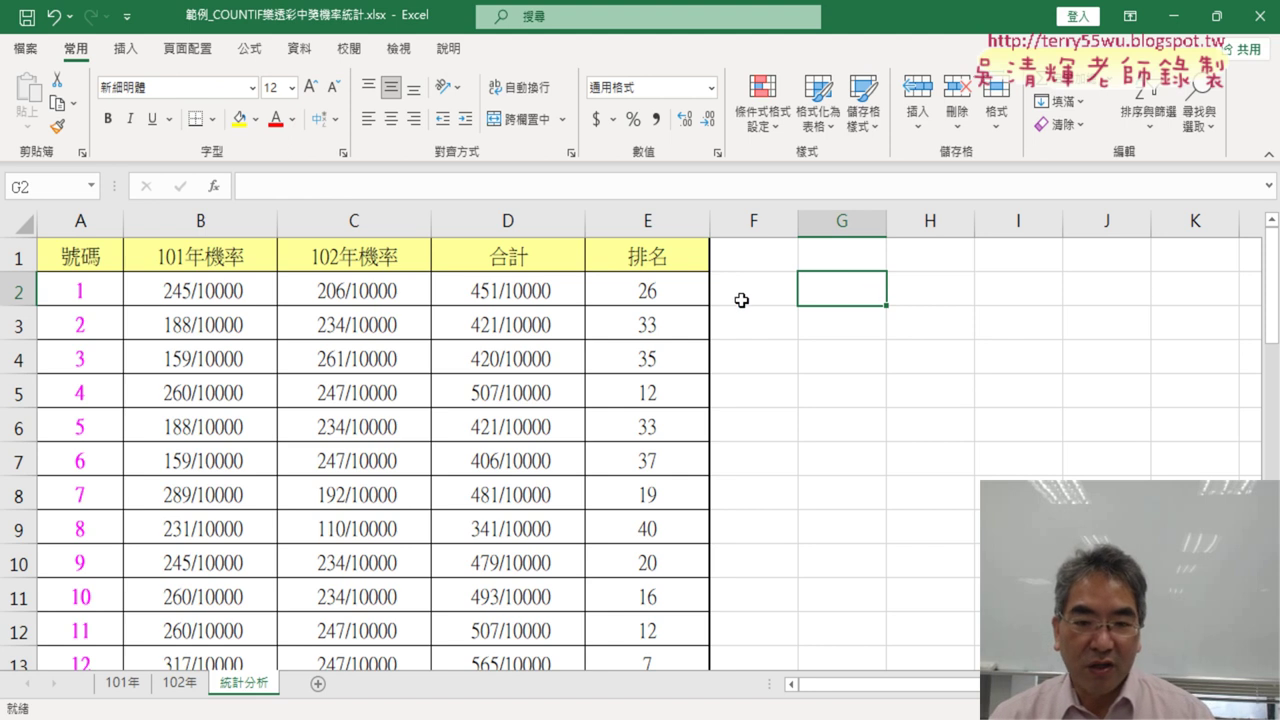
scroll(688, 300, "down", 2)
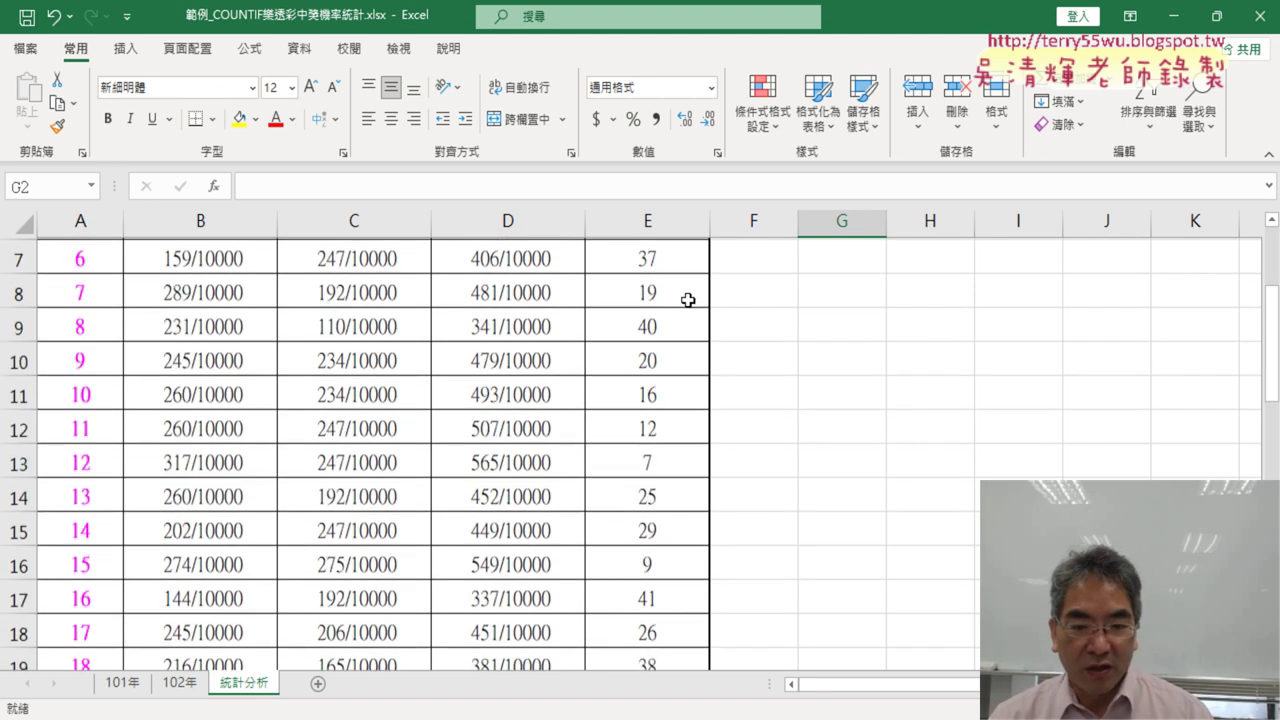
scroll(688, 300, "up", 2)
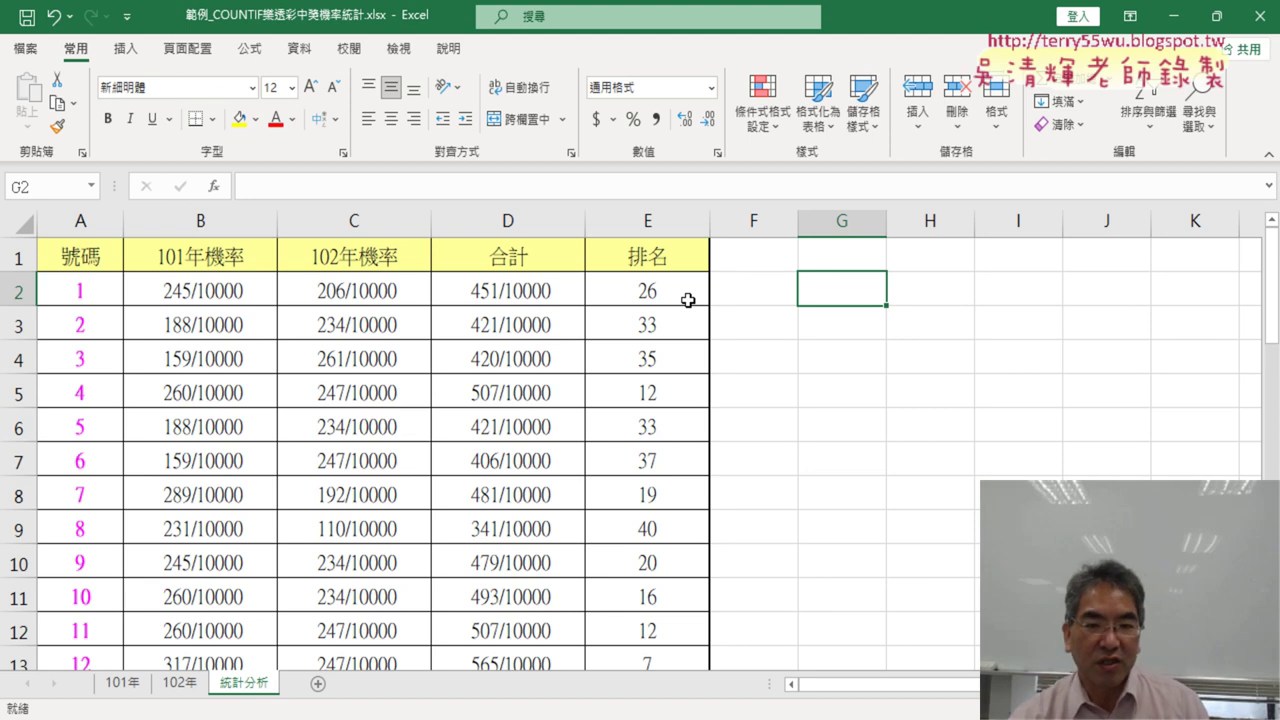
left_click(634, 222)
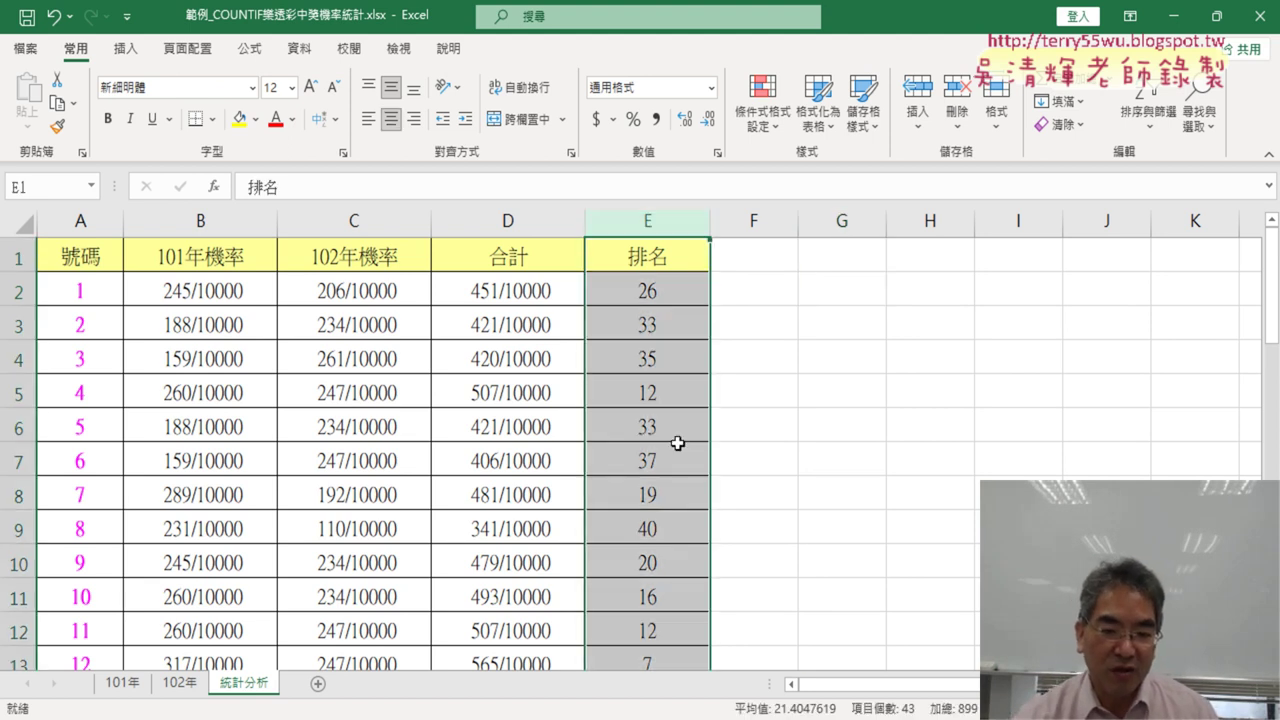
scroll(678, 443, "down", 2)
scroll(678, 443, "down", 1)
left_click(671, 461)
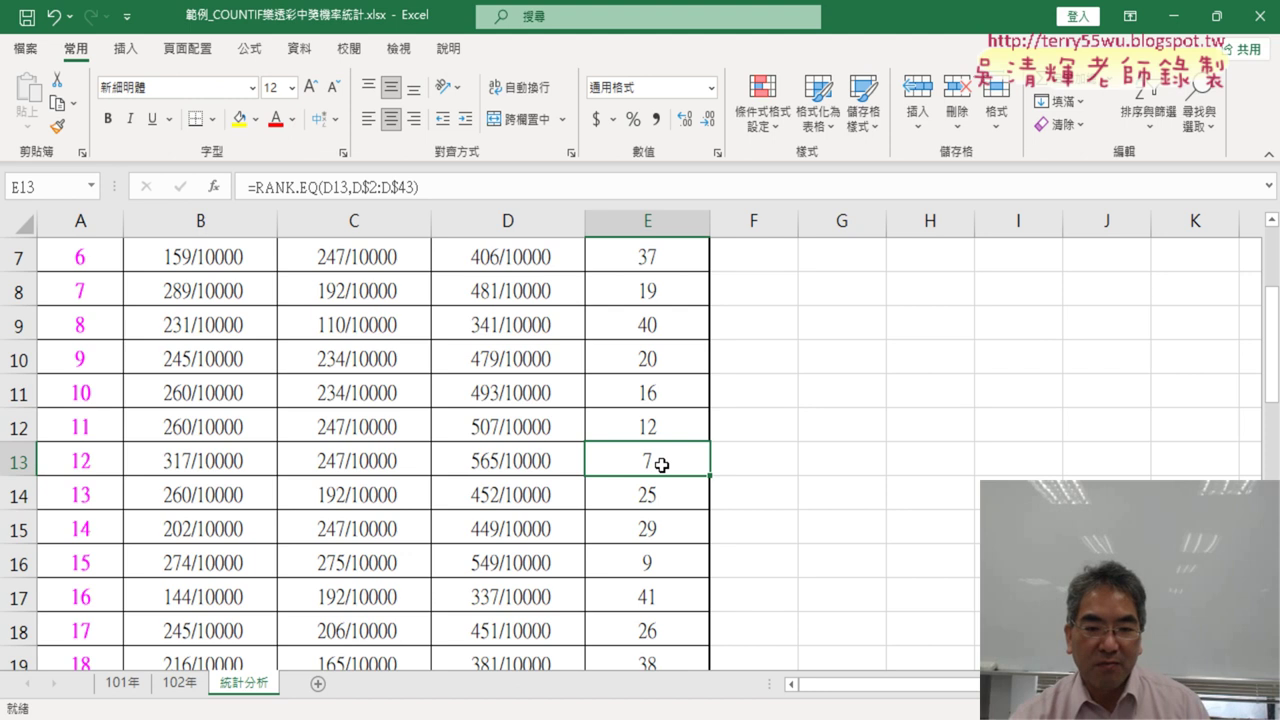
scroll(662, 465, "up", 2)
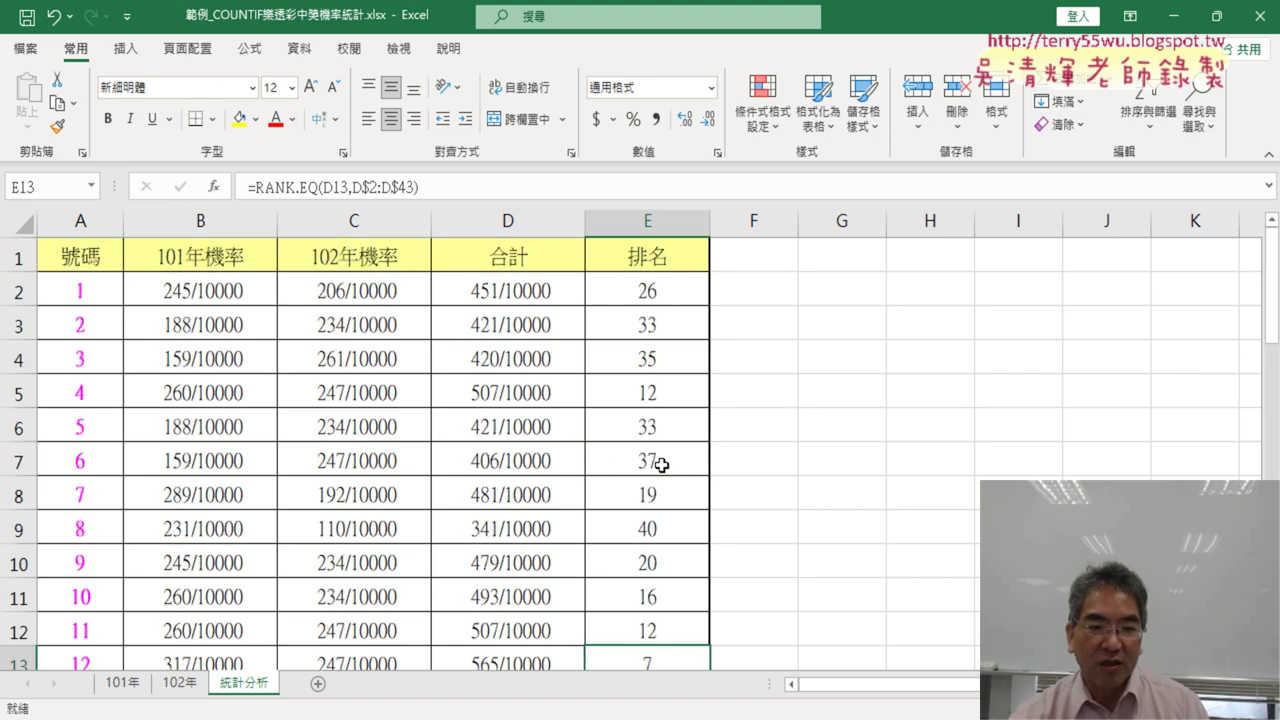
scroll(662, 465, "down", 3)
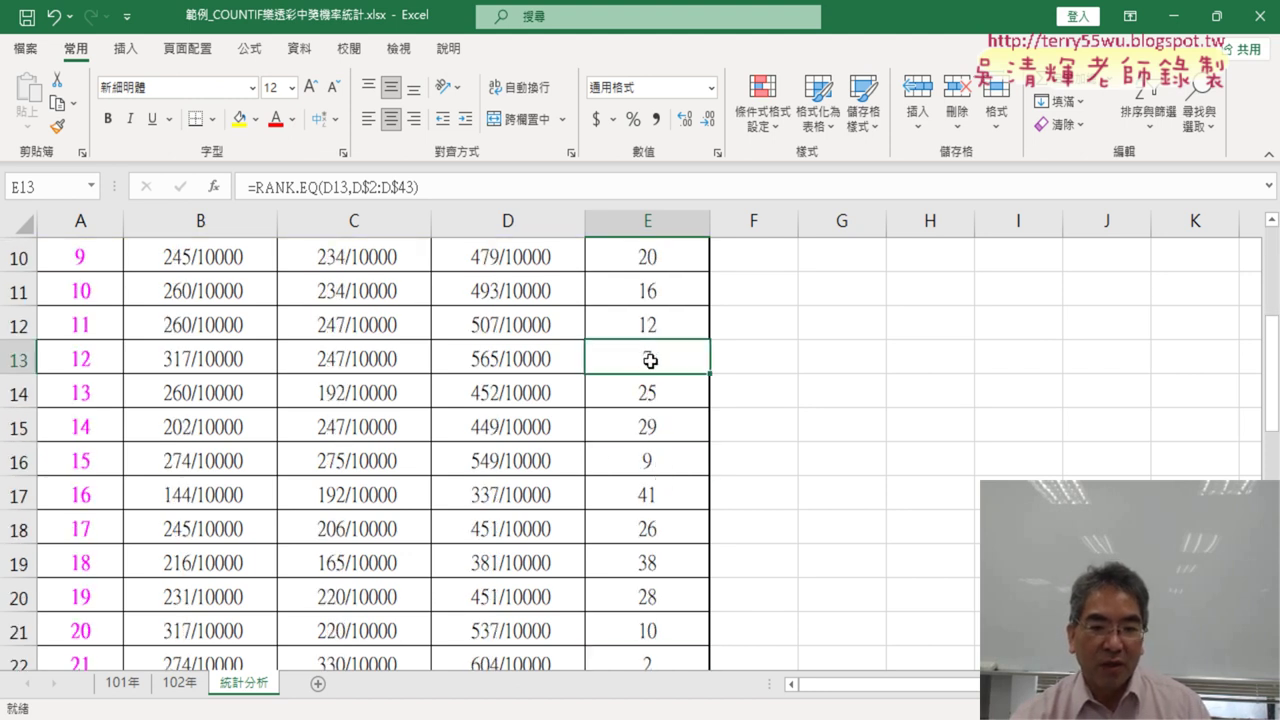
- Fill numbers 12 and 21 (A13 and A22) yellow
left_click(59, 359)
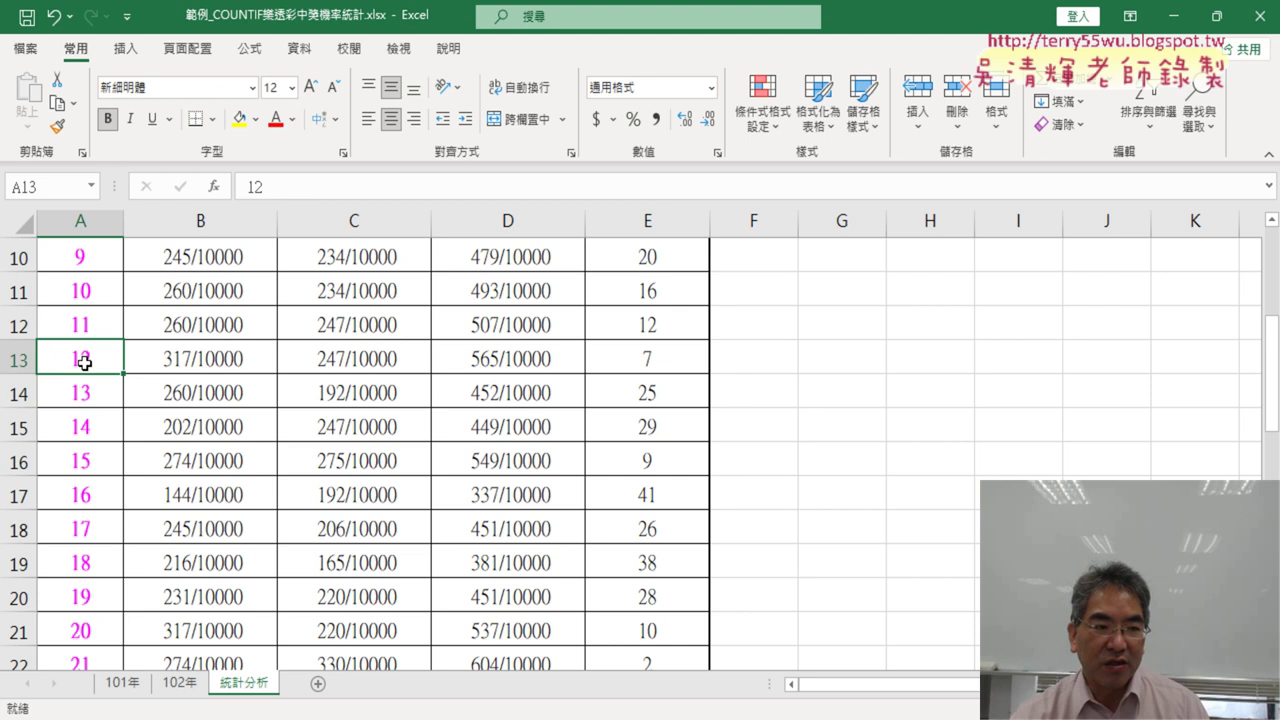
left_click(240, 119)
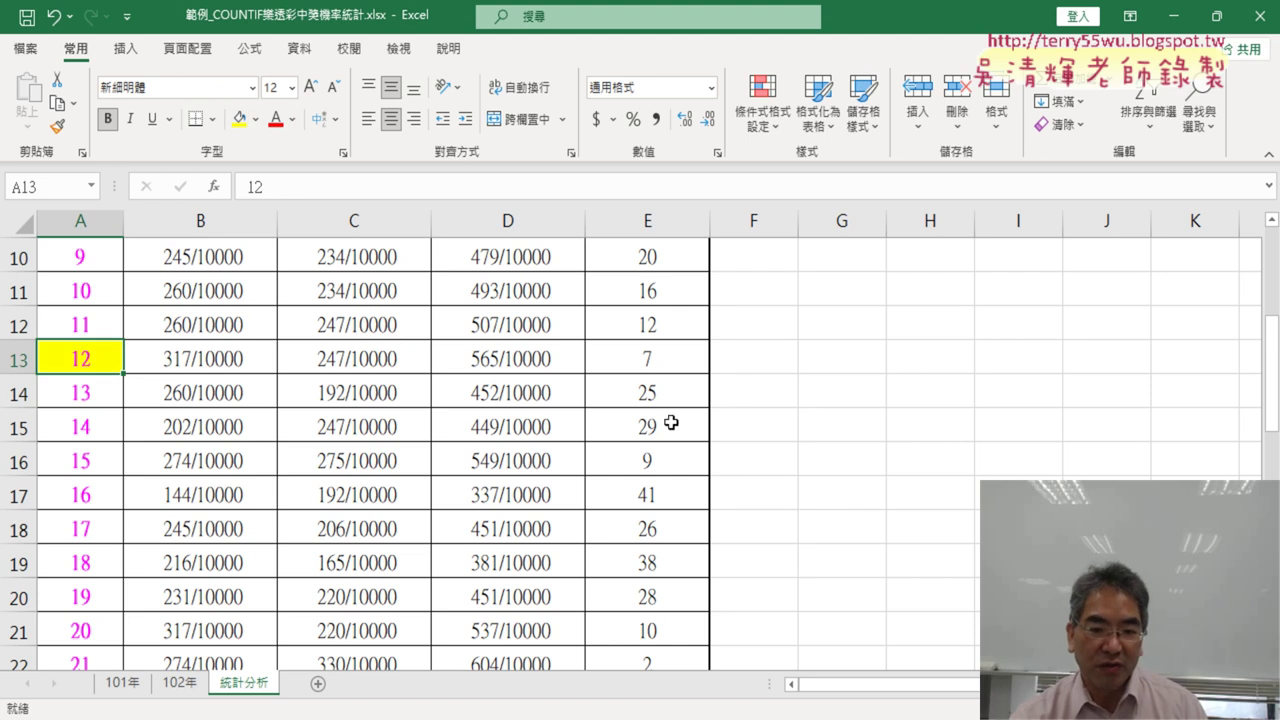
scroll(680, 515, "down", 2)
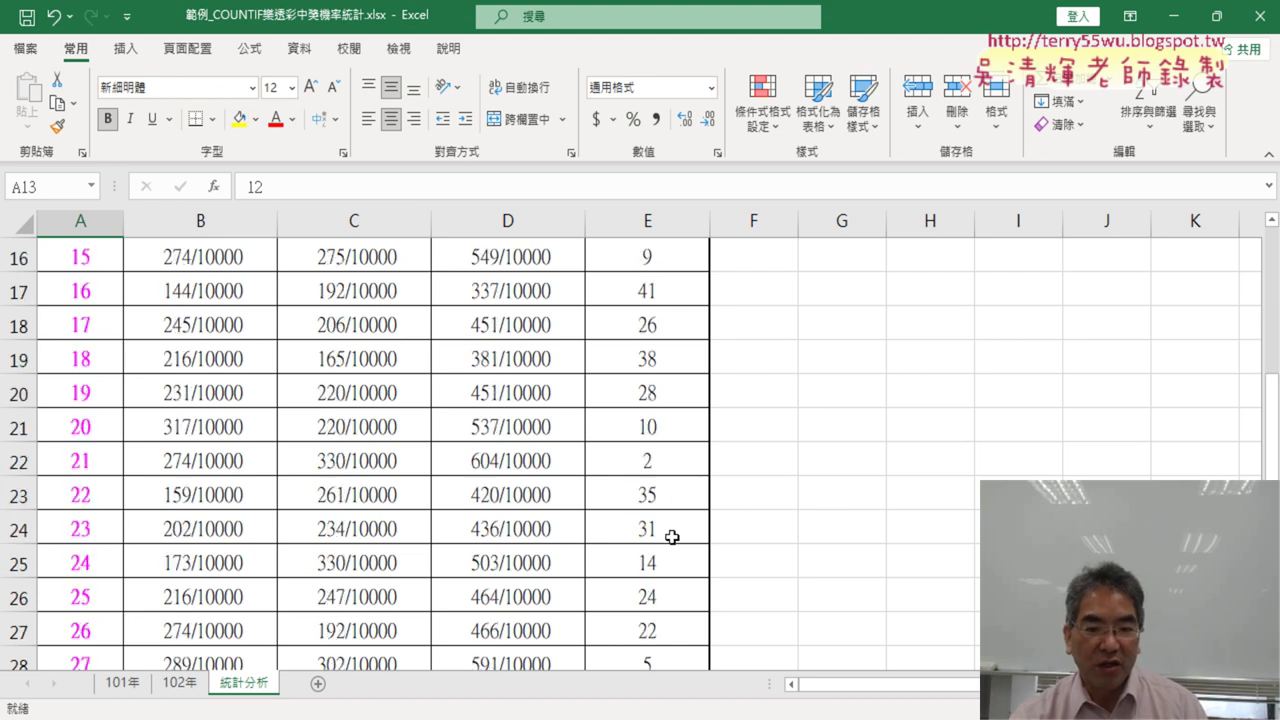
left_click(654, 460)
left_click(64, 461)
left_click(240, 119)
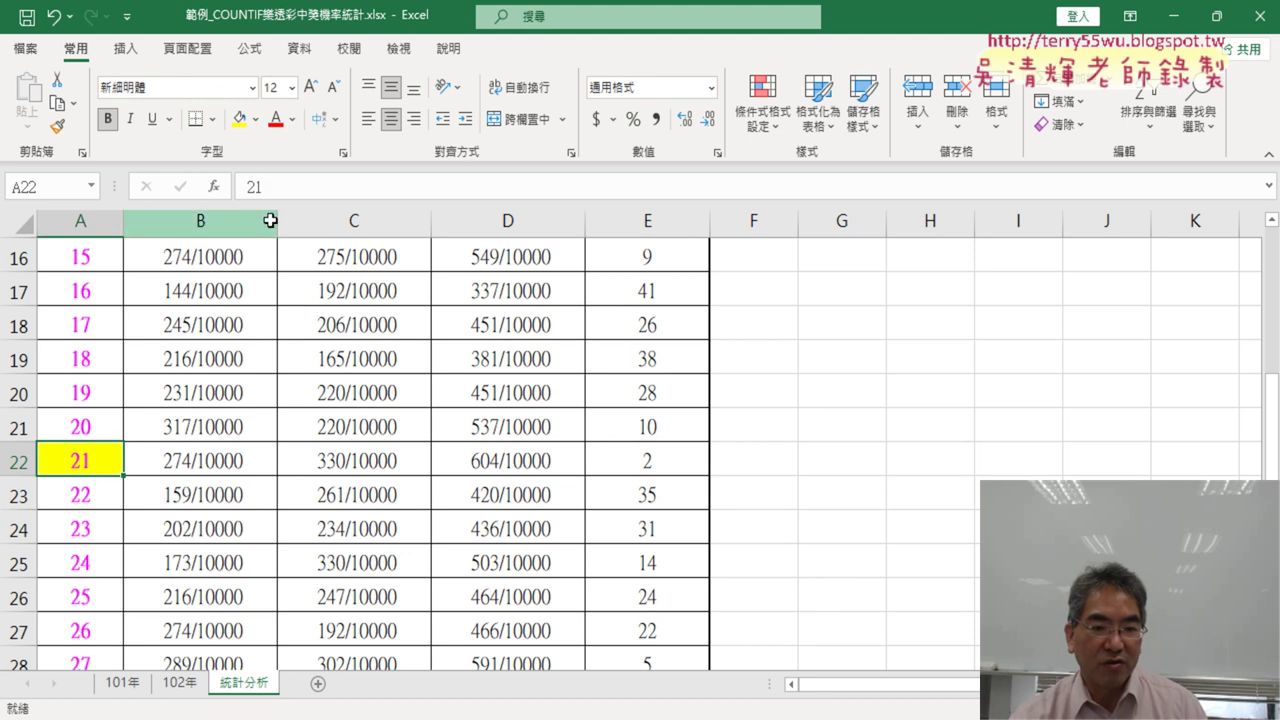
- Fill numbers 27, 28 (A28:A29) and 34 (A35) yellow, then select 39 in A40
scroll(640, 543, "down", 3)
left_click(648, 593)
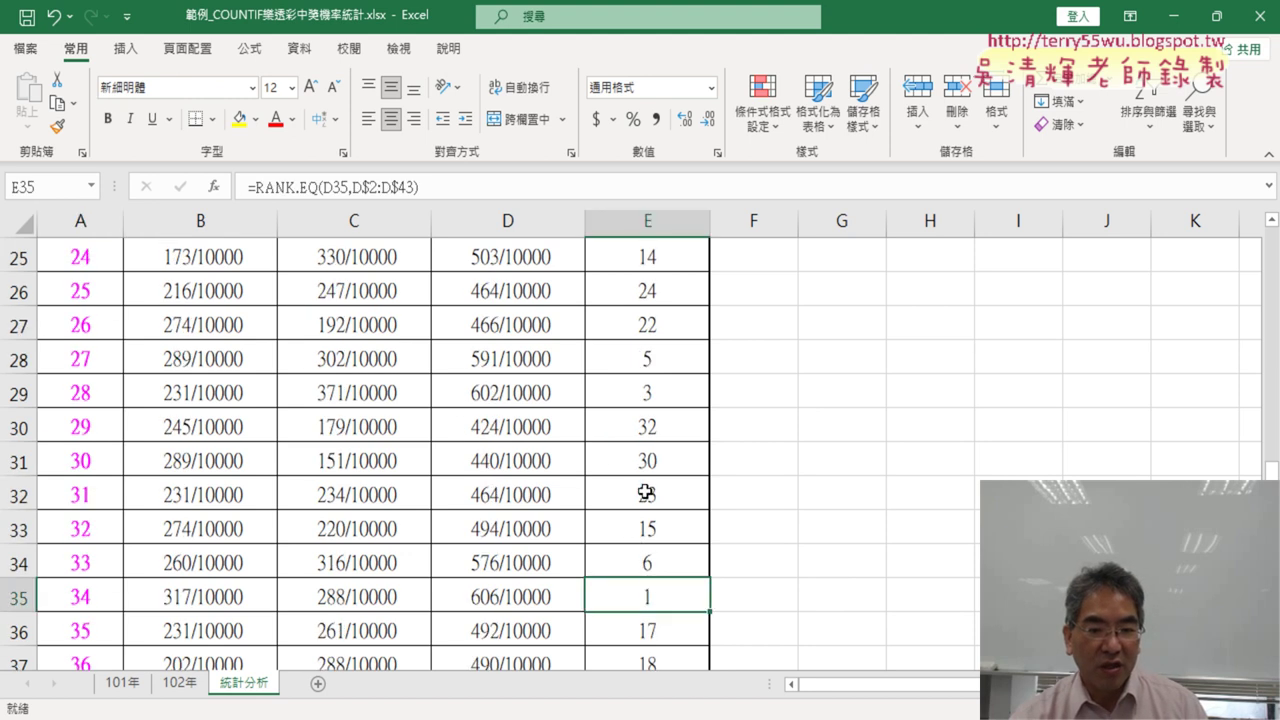
left_click(648, 391)
left_click(644, 355, "ctrl")
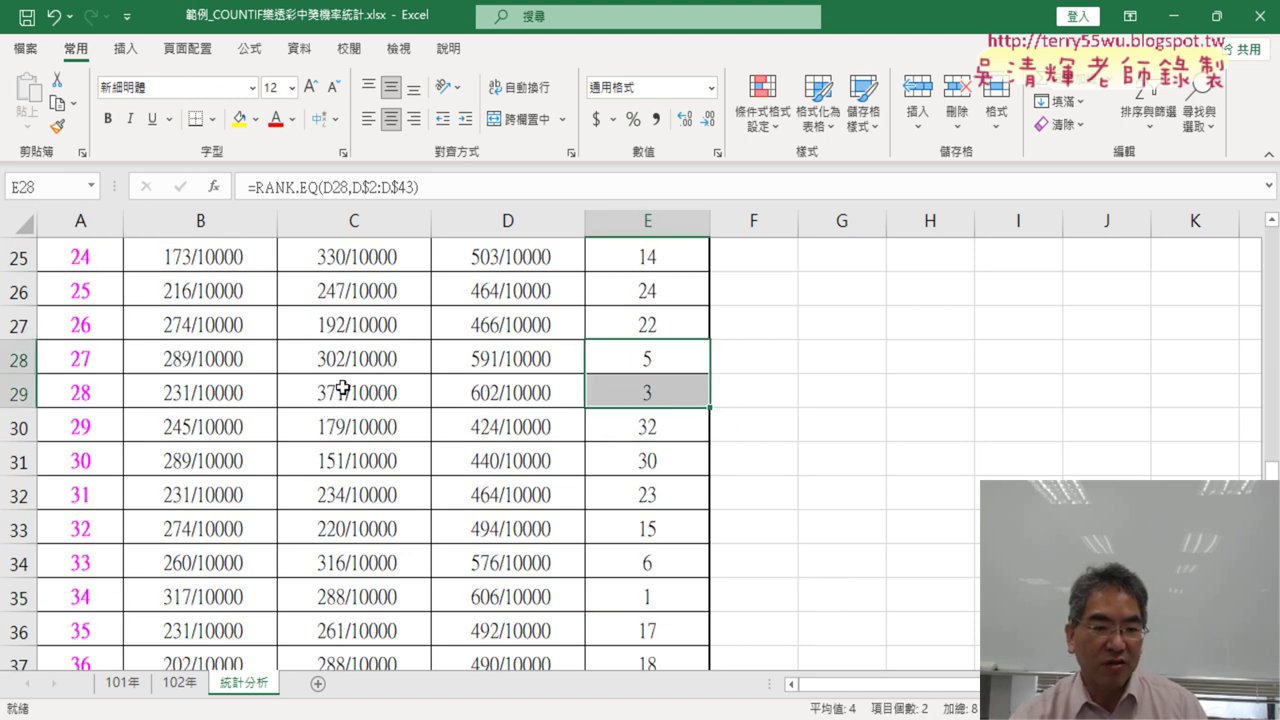
left_click_drag(88, 364, 90, 392)
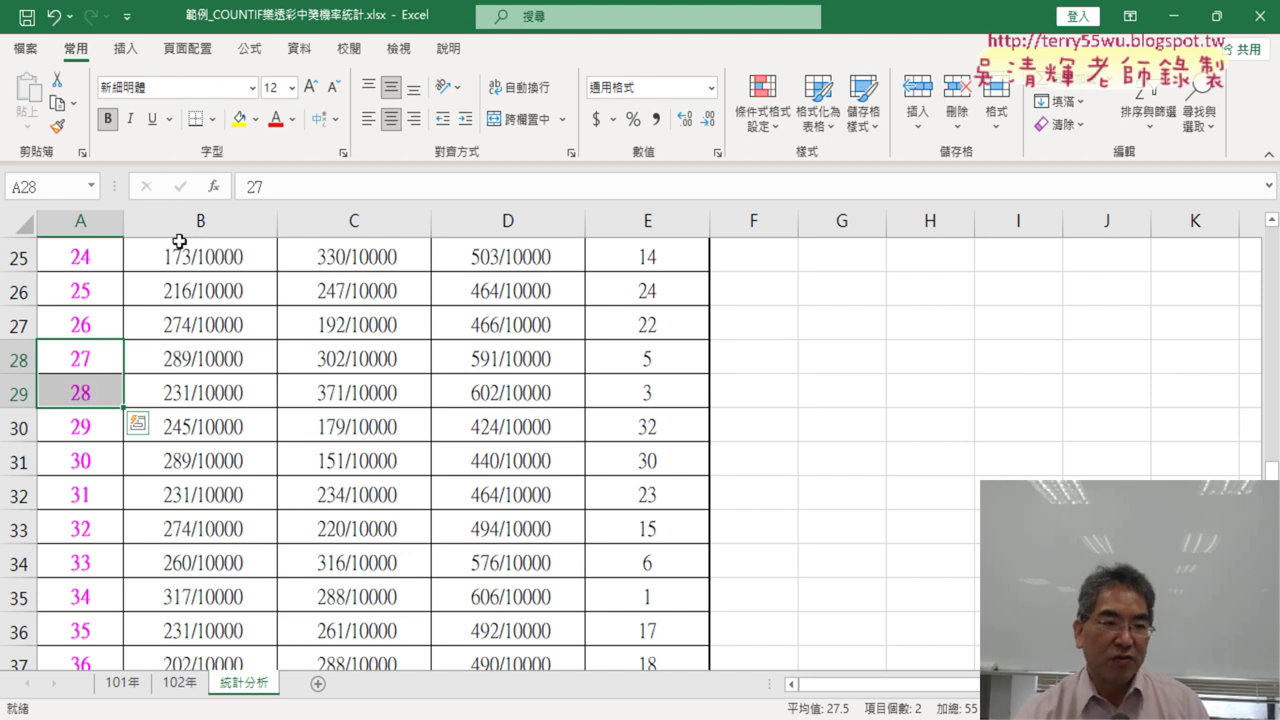
left_click(239, 118)
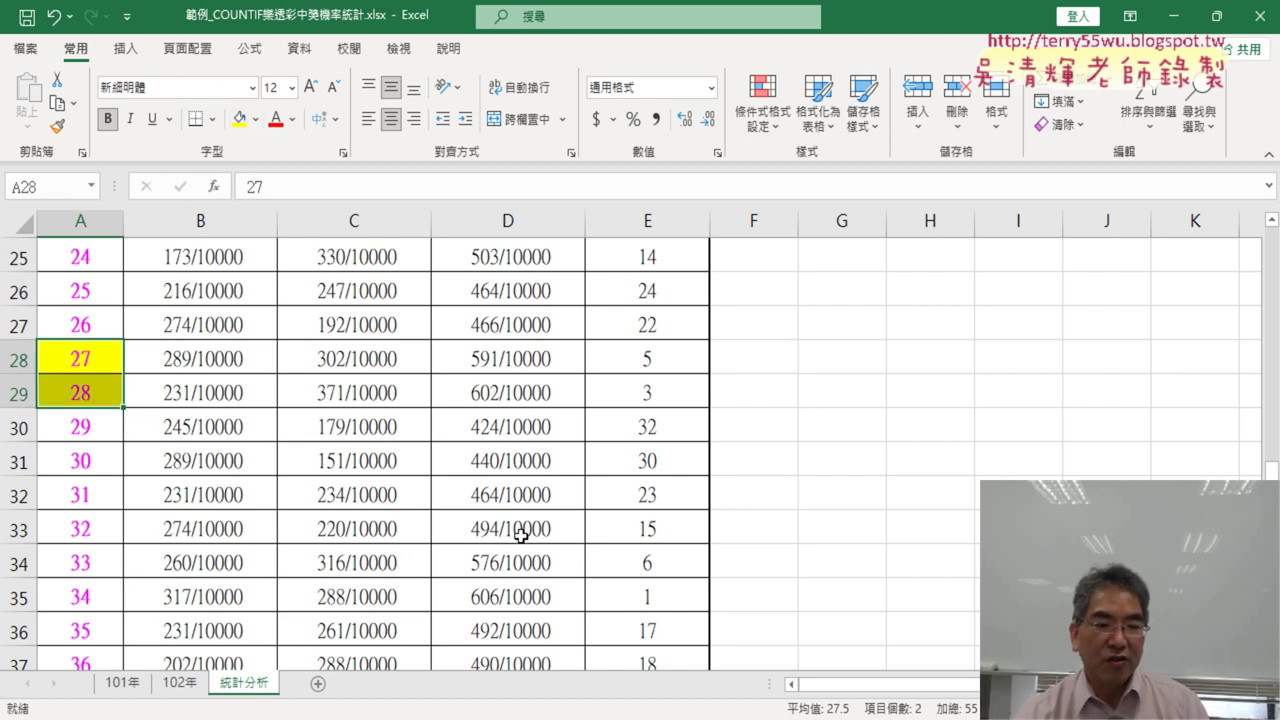
left_click(96, 600)
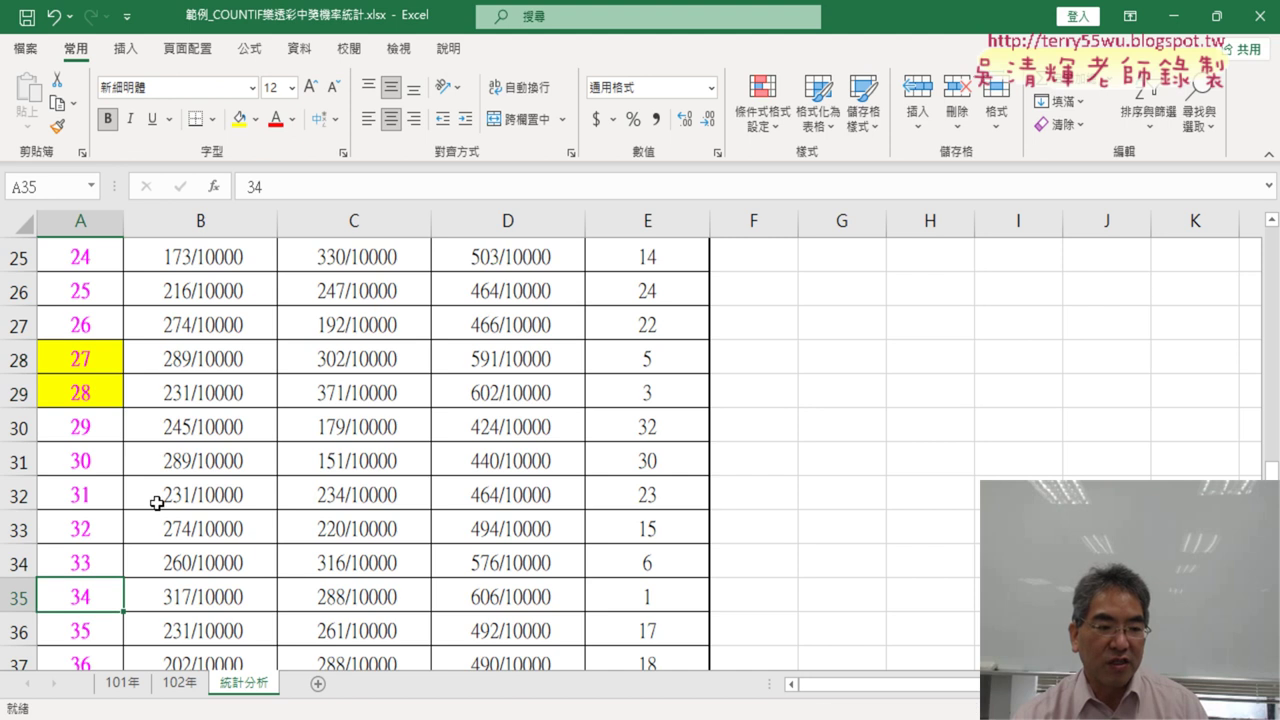
left_click(239, 118)
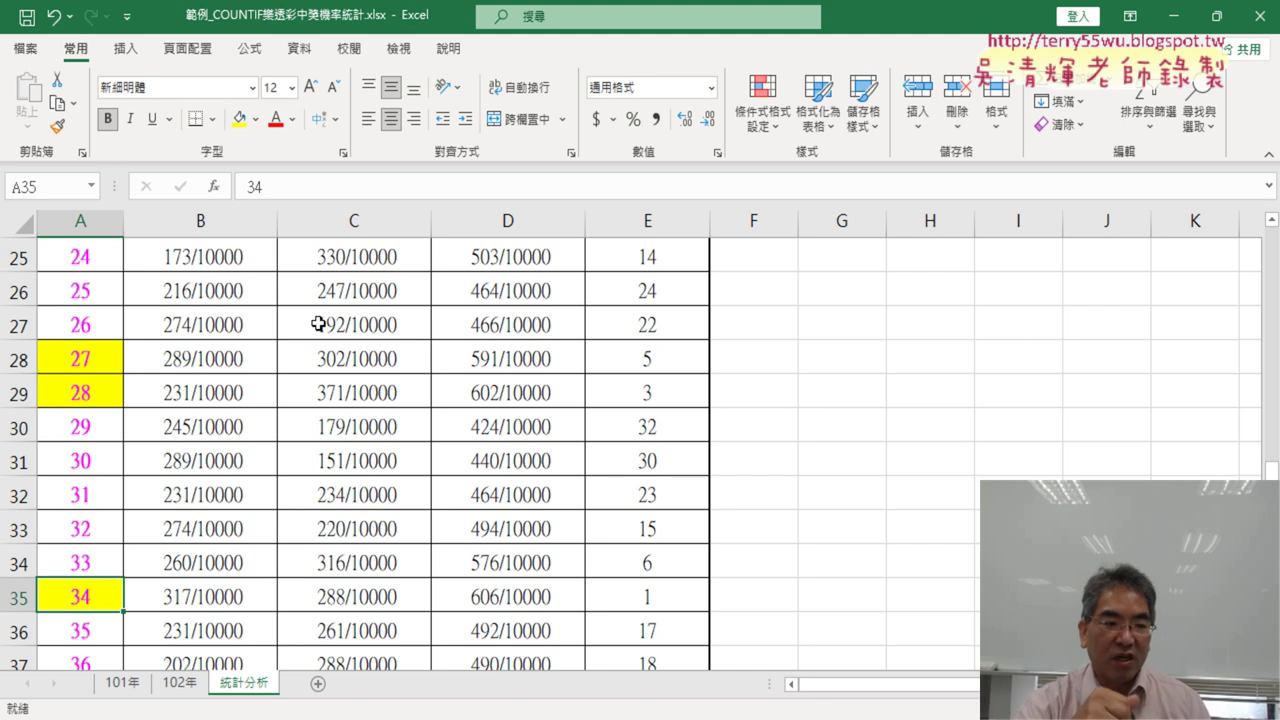
scroll(350, 402, "up", 2)
scroll(350, 402, "up", 3)
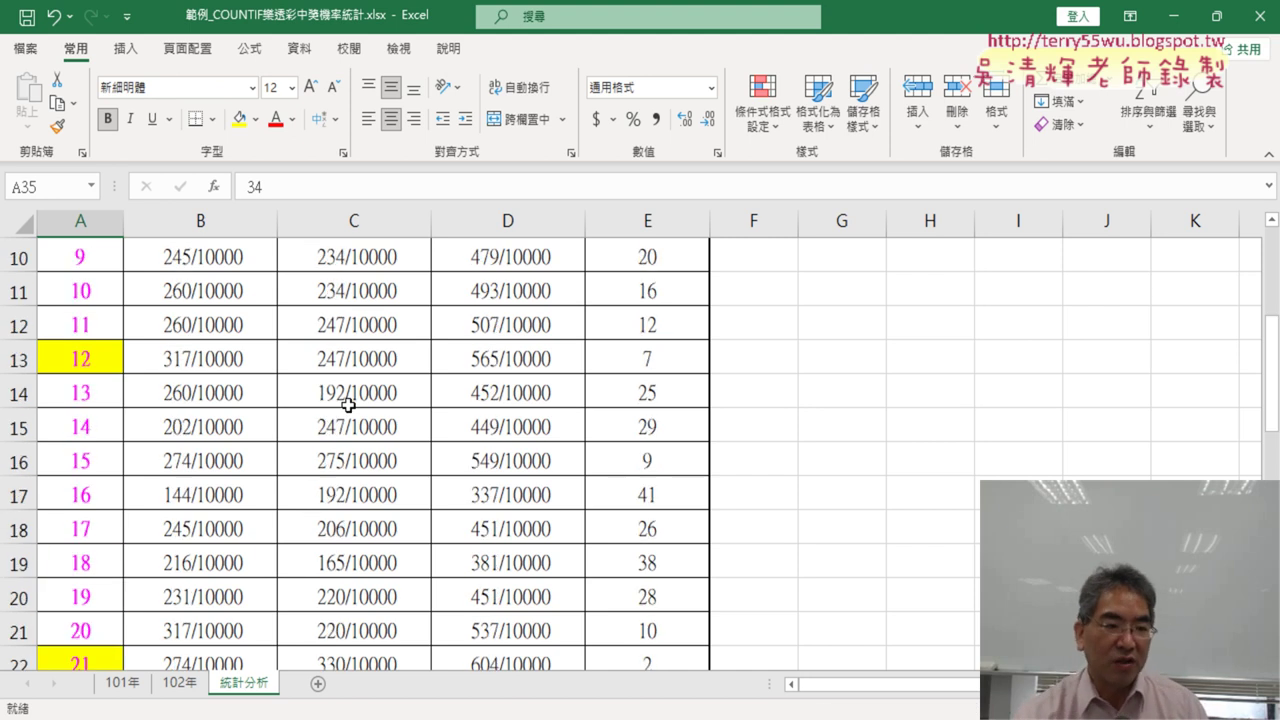
scroll(349, 403, "down", 4)
scroll(348, 405, "down", 6)
scroll(348, 405, "up", 1)
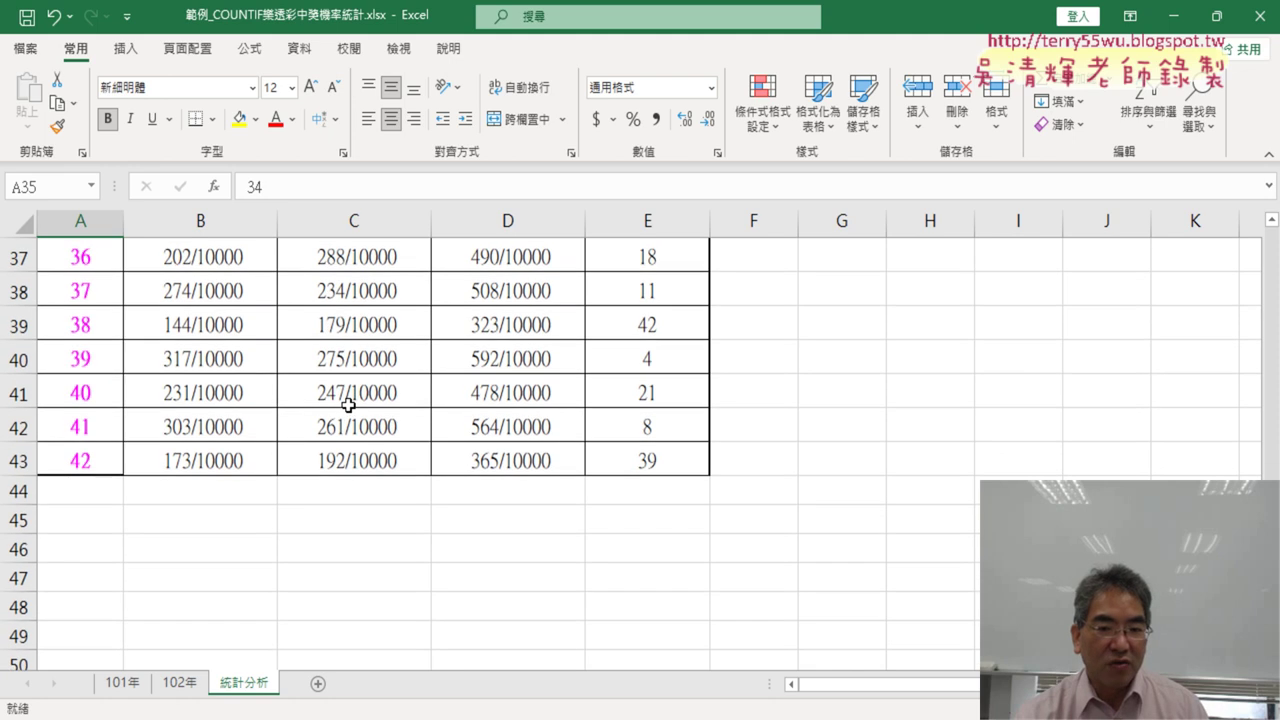
scroll(423, 400, "up", 1)
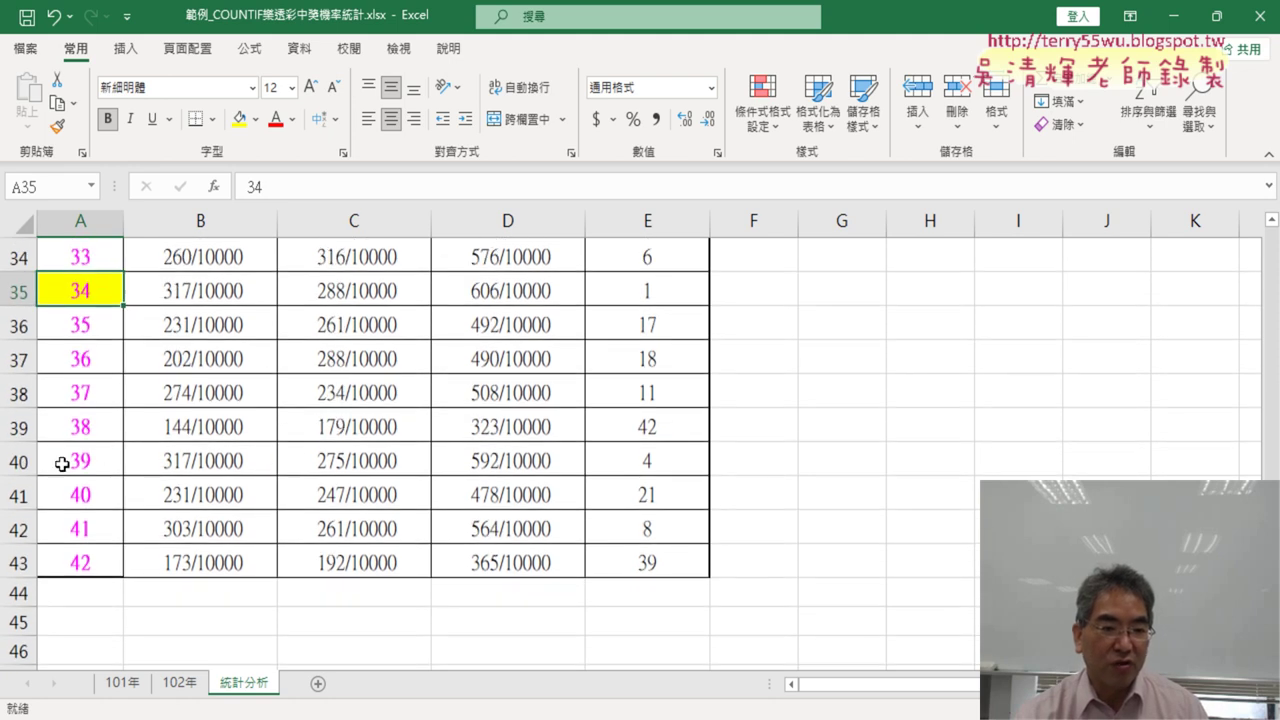
left_click(63, 460)
- Fill A40 yellow, then undo the yellow on 39, 34 and 12 and select the 排名 column
left_click(239, 118)
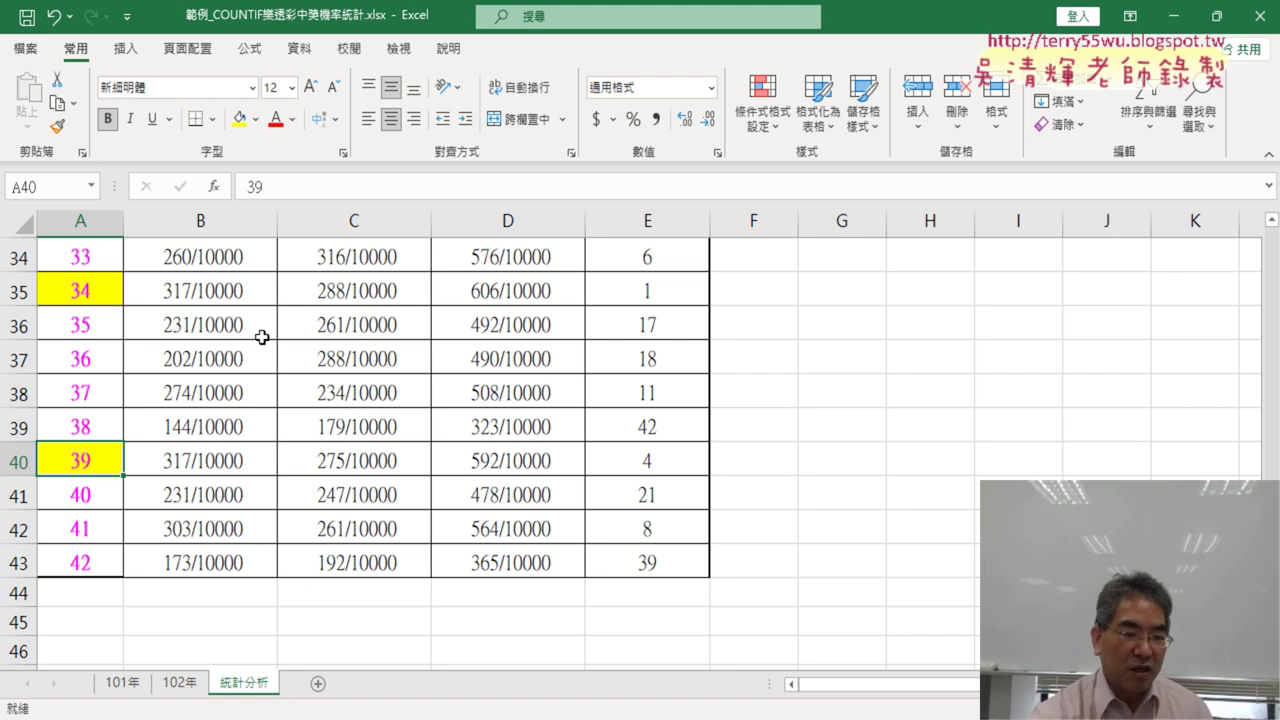
key("ctrl+z")
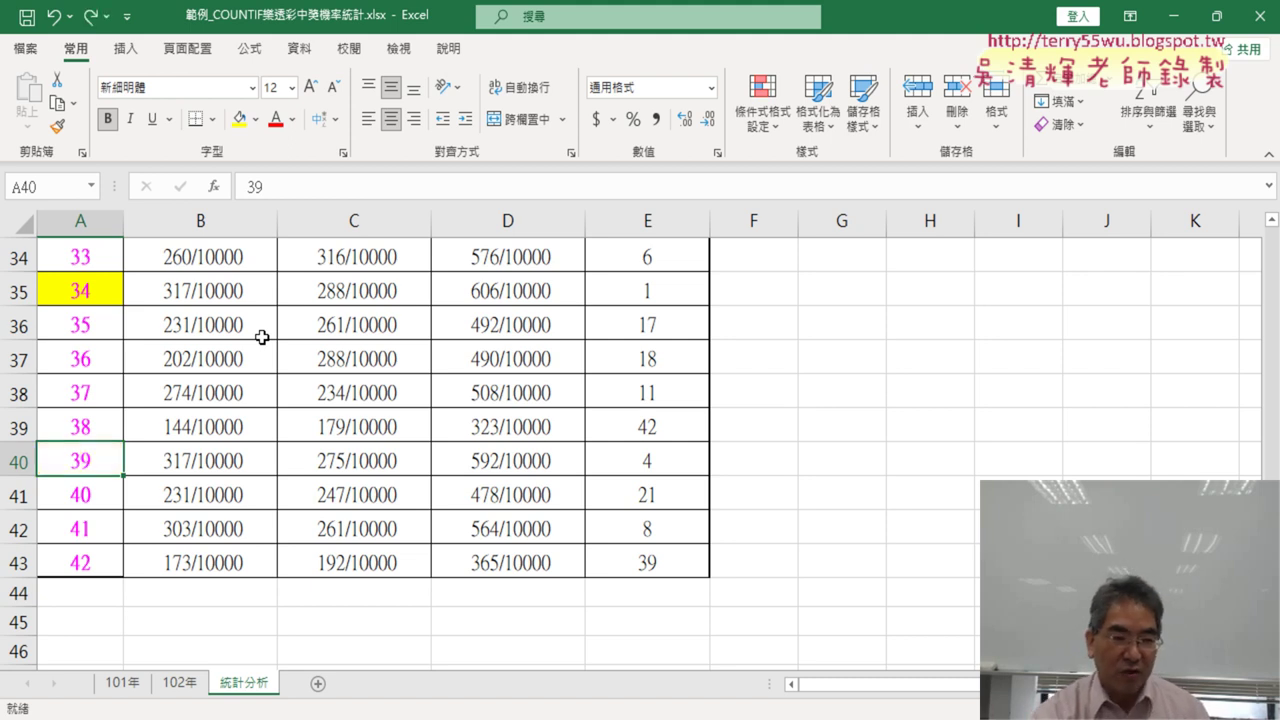
key("ctrl+z")
key("ctrl+z")
key("ctrl+z")
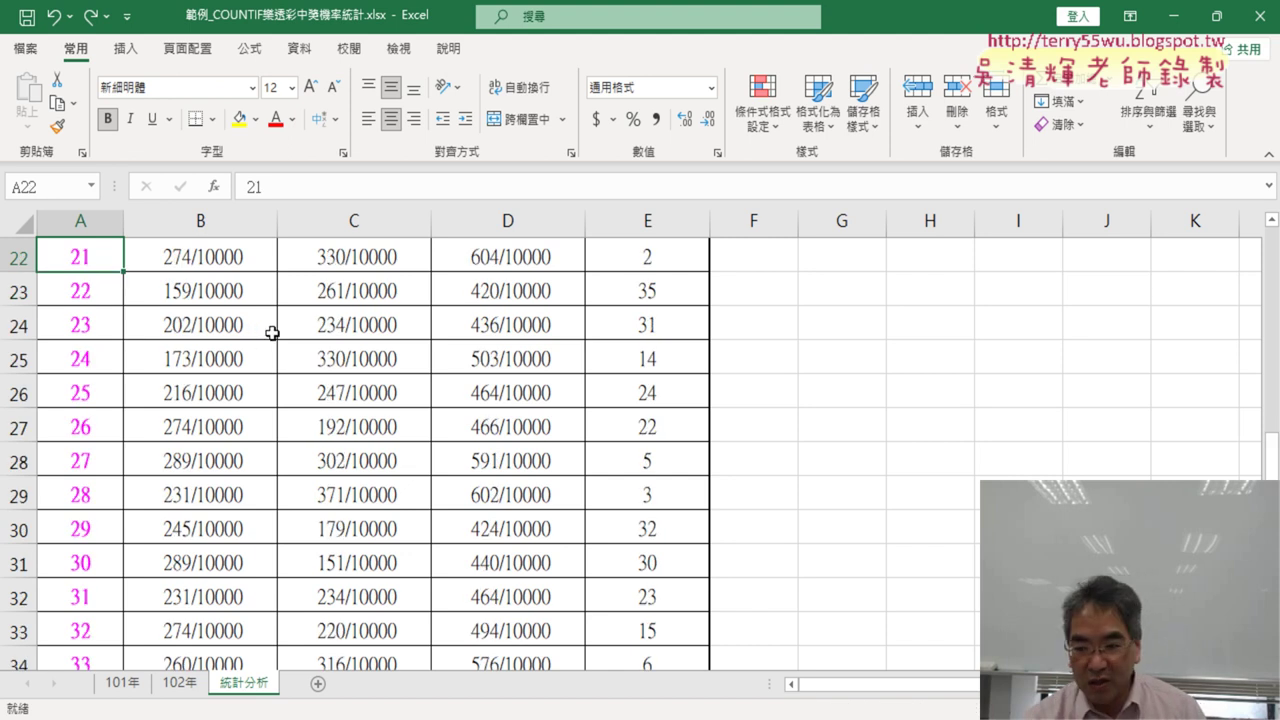
scroll(452, 577, "up", 3)
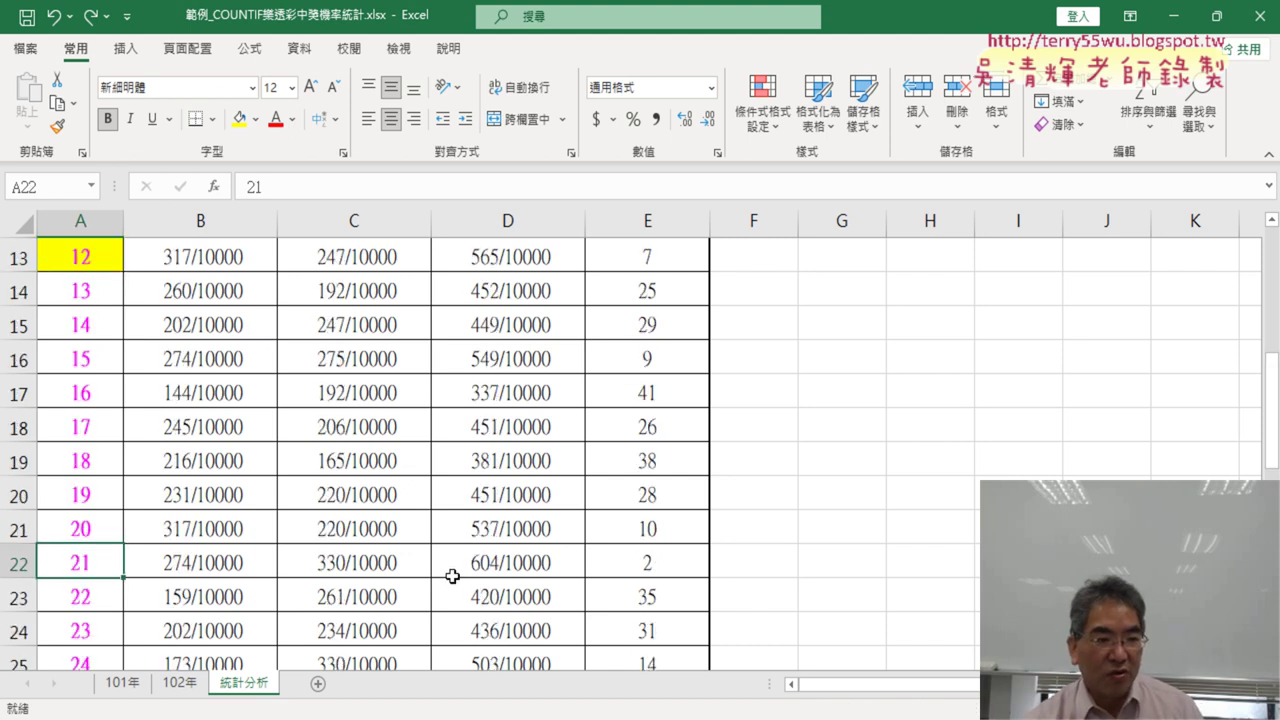
scroll(298, 447, "up", 2)
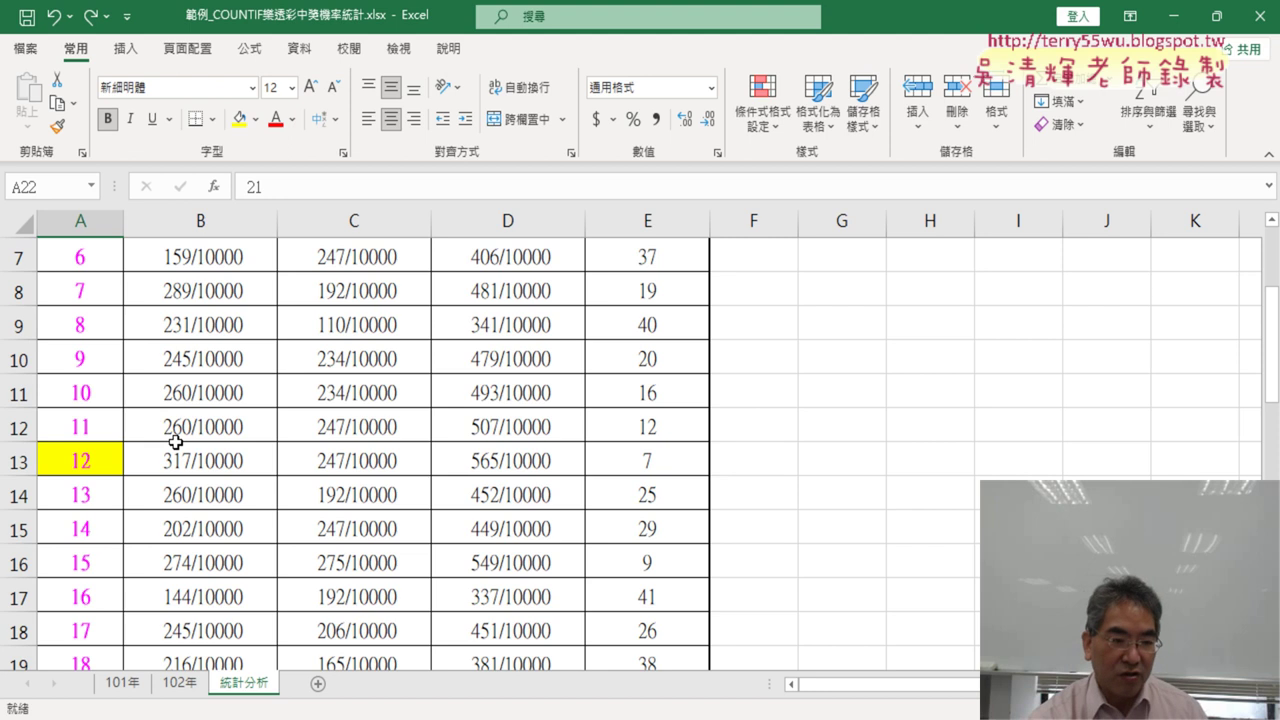
key("ctrl+z")
scroll(508, 463, "up", 2)
scroll(508, 463, "up", 2)
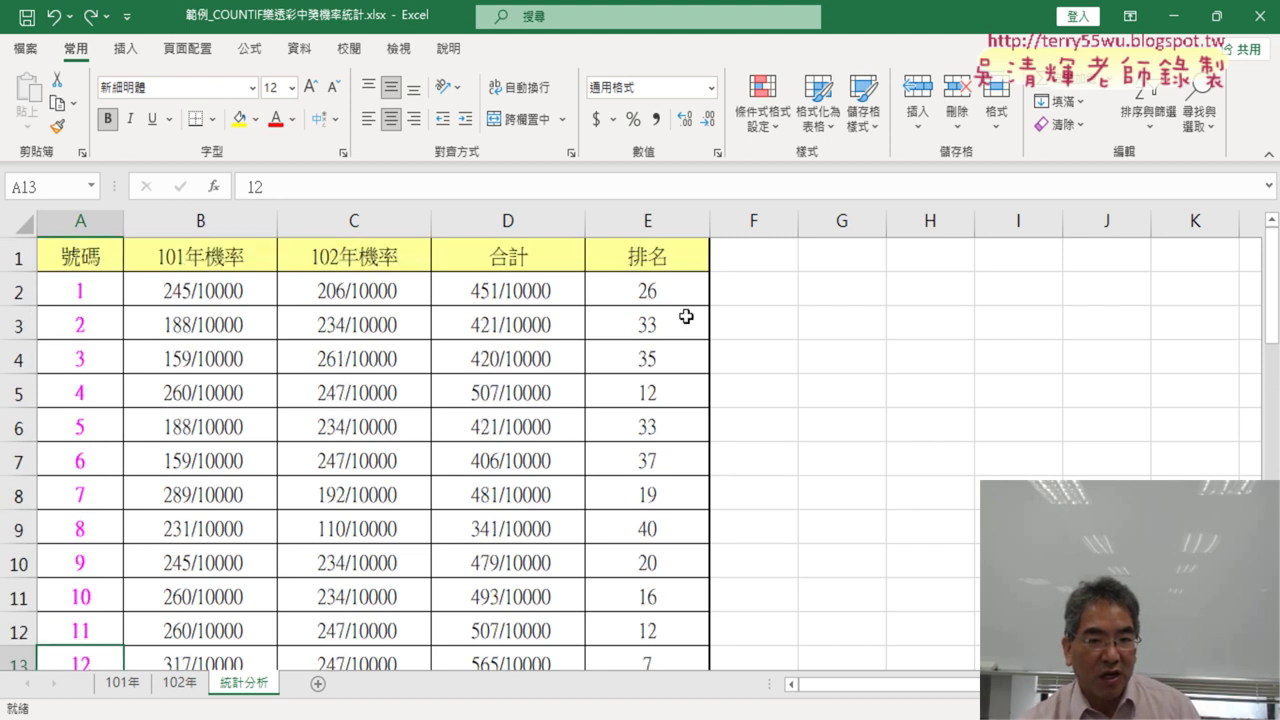
left_click(669, 226)
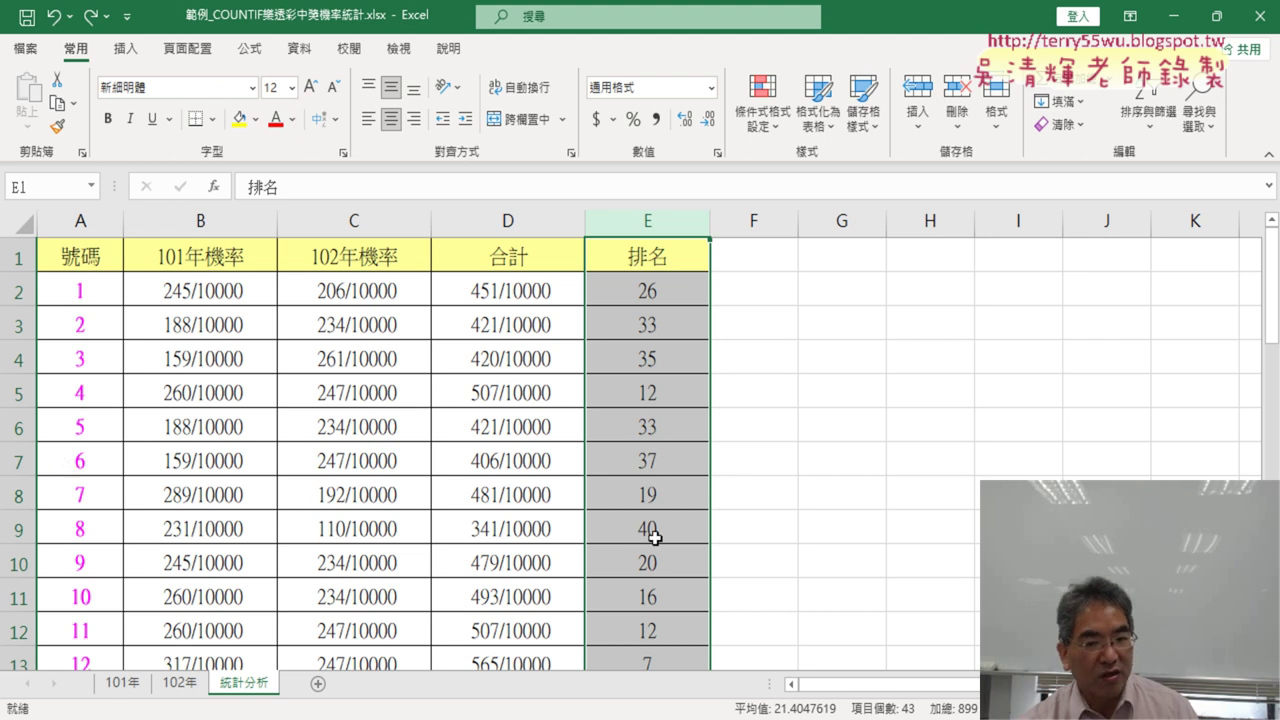
left_click(652, 660)
scroll(737, 619, "down", 2)
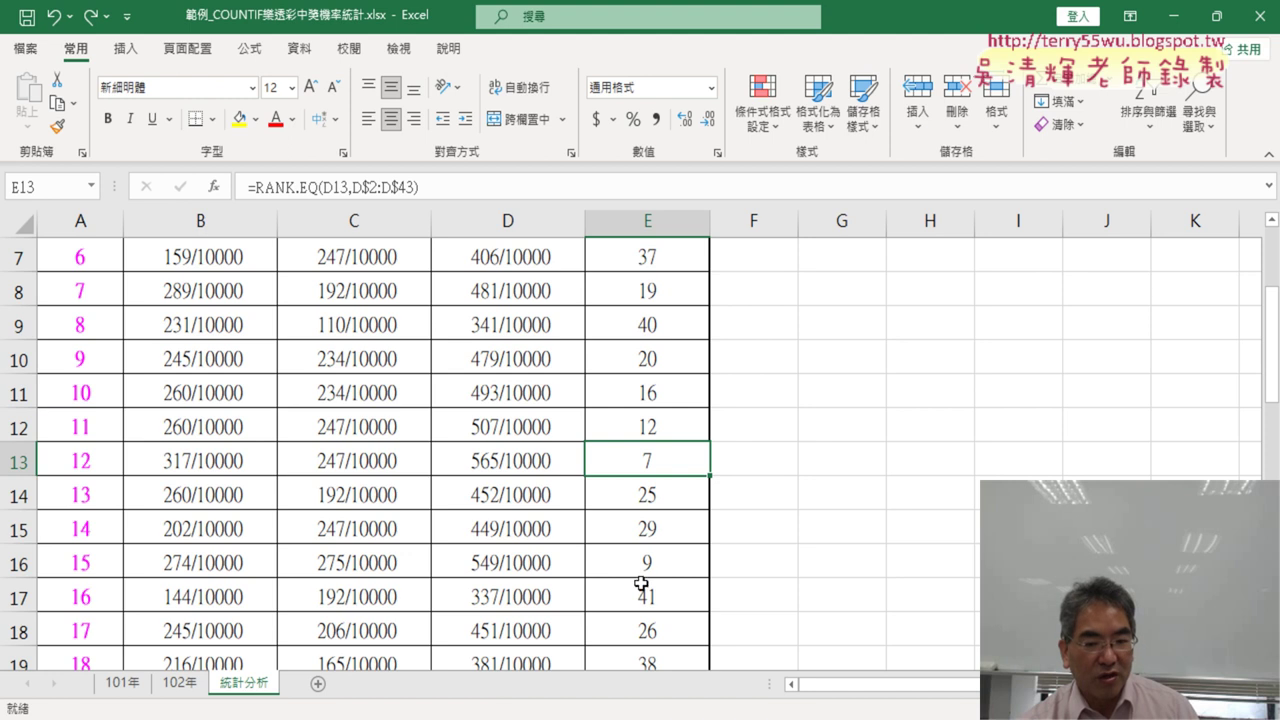
left_click(239, 120)
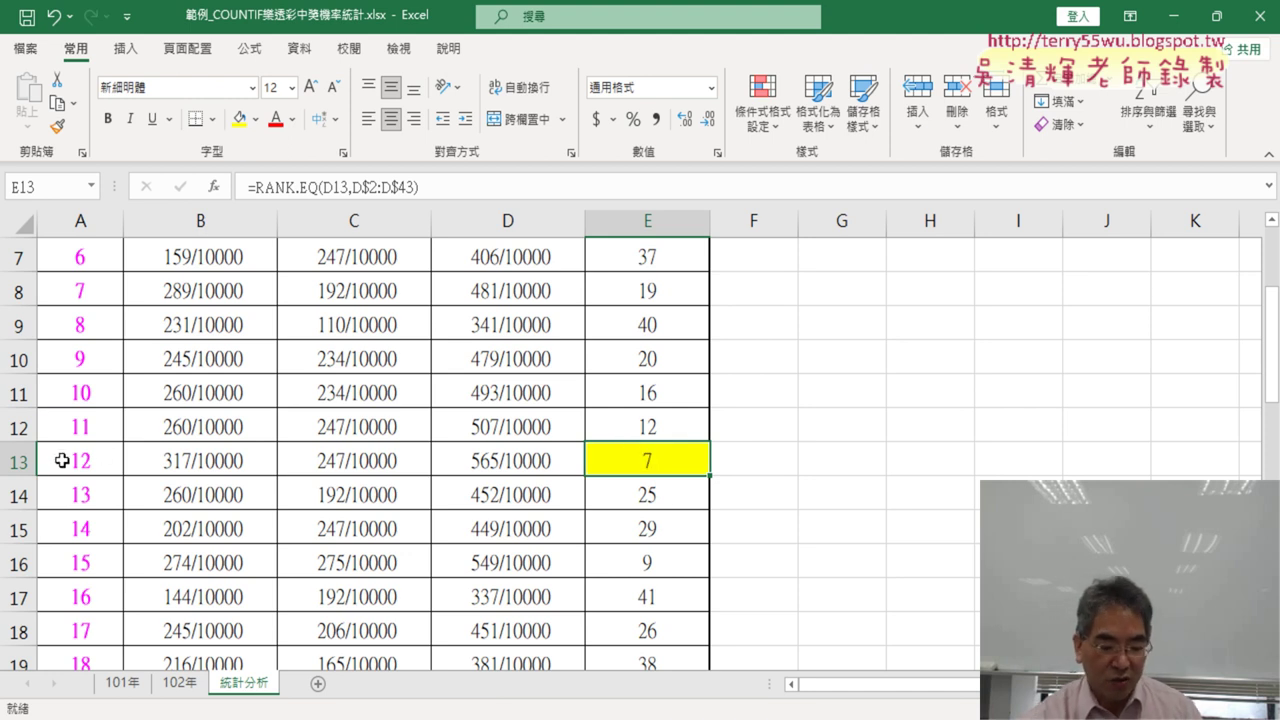
key("ctrl+z")
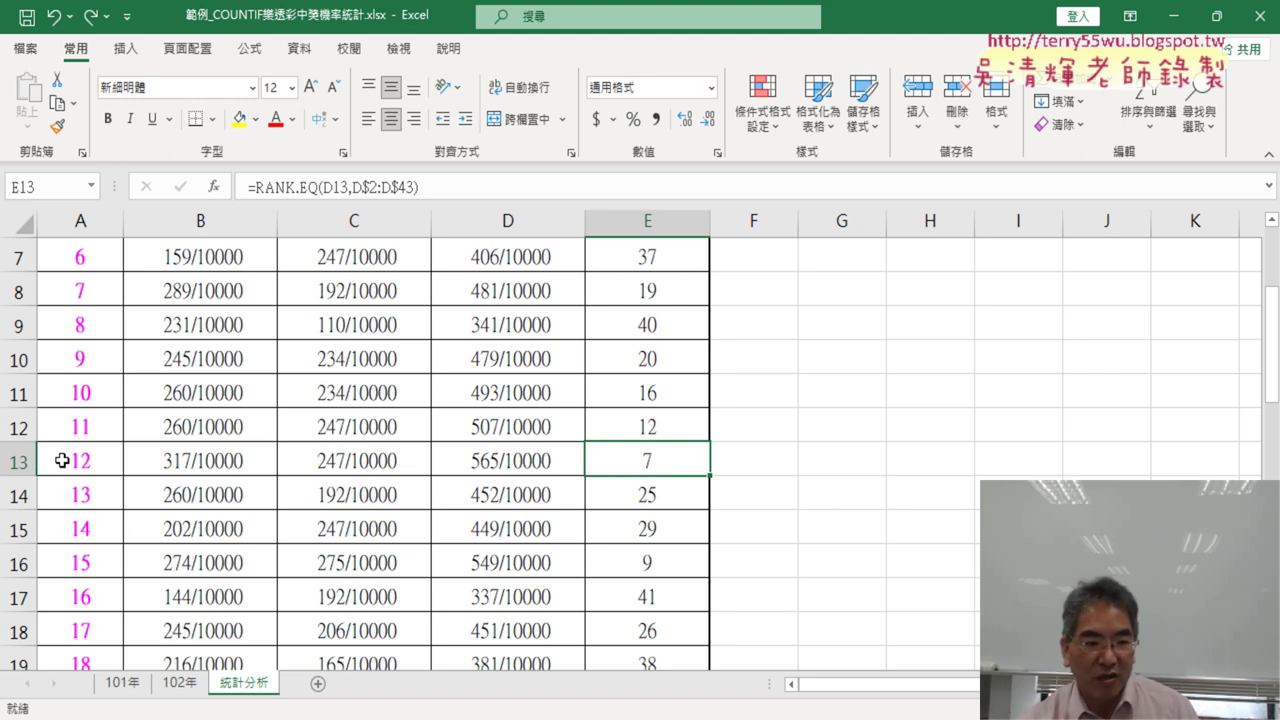
scroll(256, 508, "up", 2)
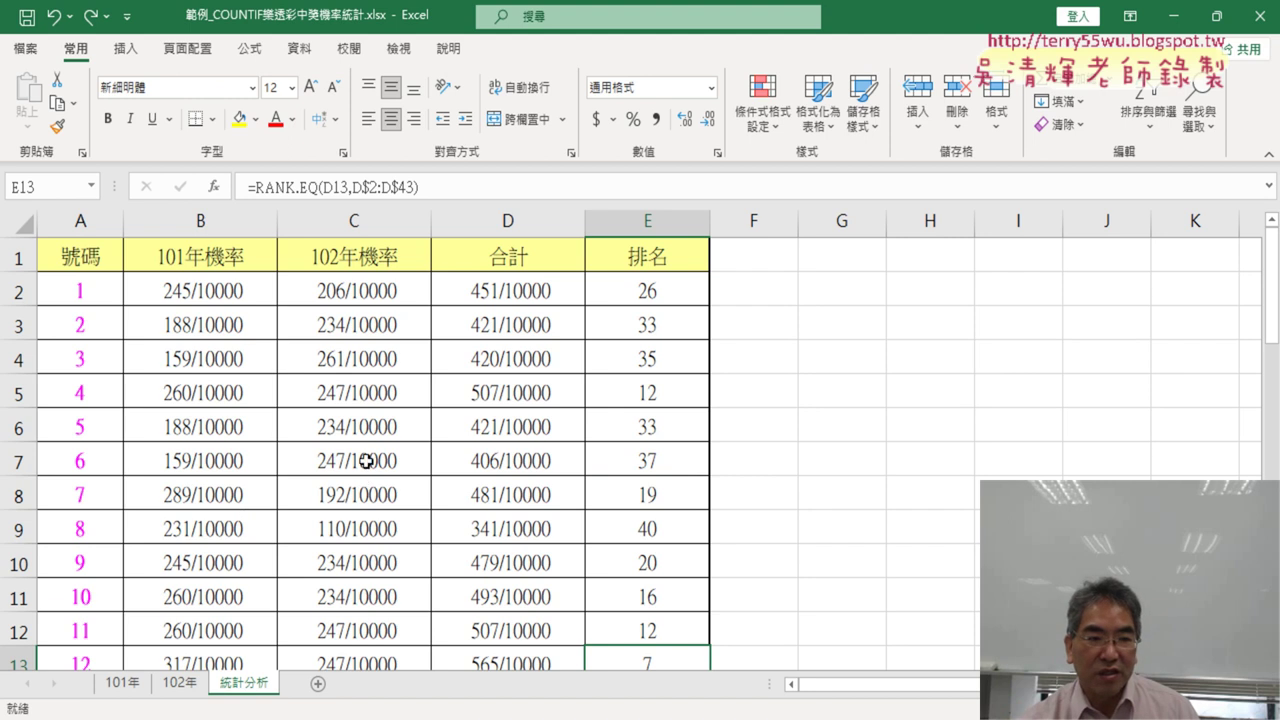
- Inspect the COUNT part of B2's 101年機率 formula without changing it
left_click(223, 290)
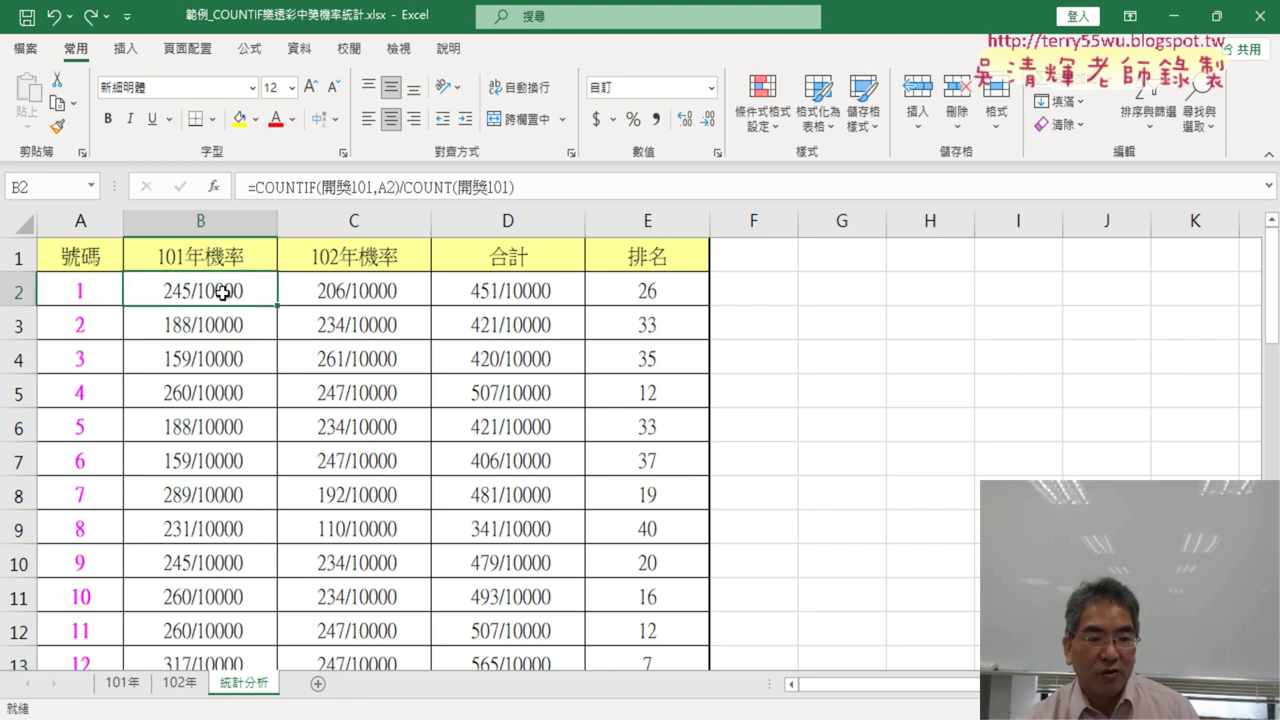
left_click_drag(402, 187, 525, 187)
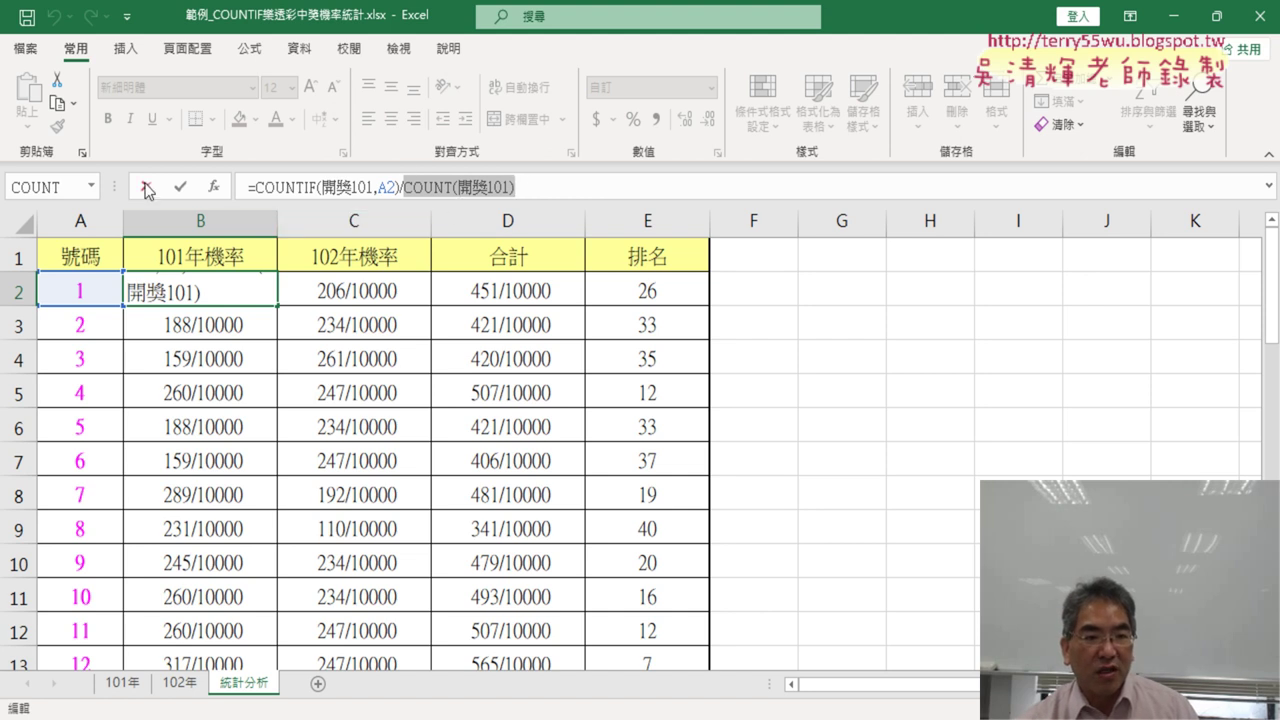
key("Escape")
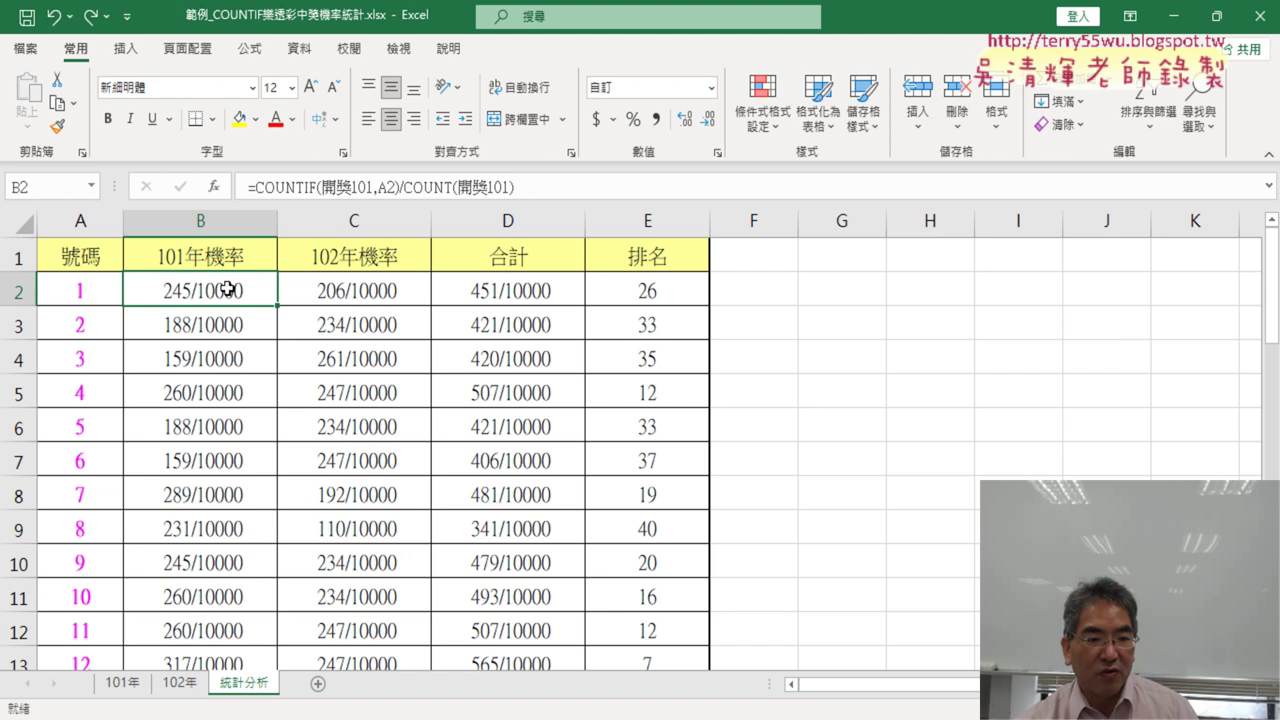
- In B2's 儲存格格式, compare the 分數 以100為分母 option, then return to custom # ??/10000
right_click(228, 289)
left_click(342, 585)
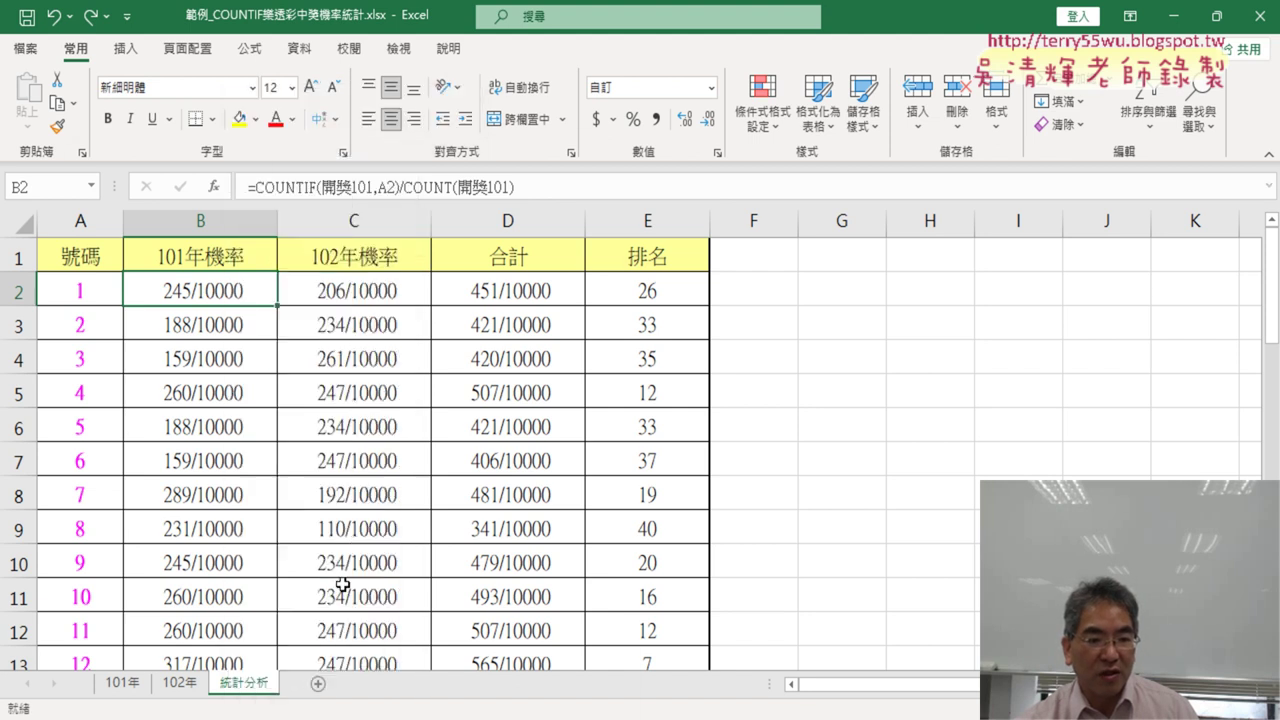
left_click_drag(405, 186, 792, 97)
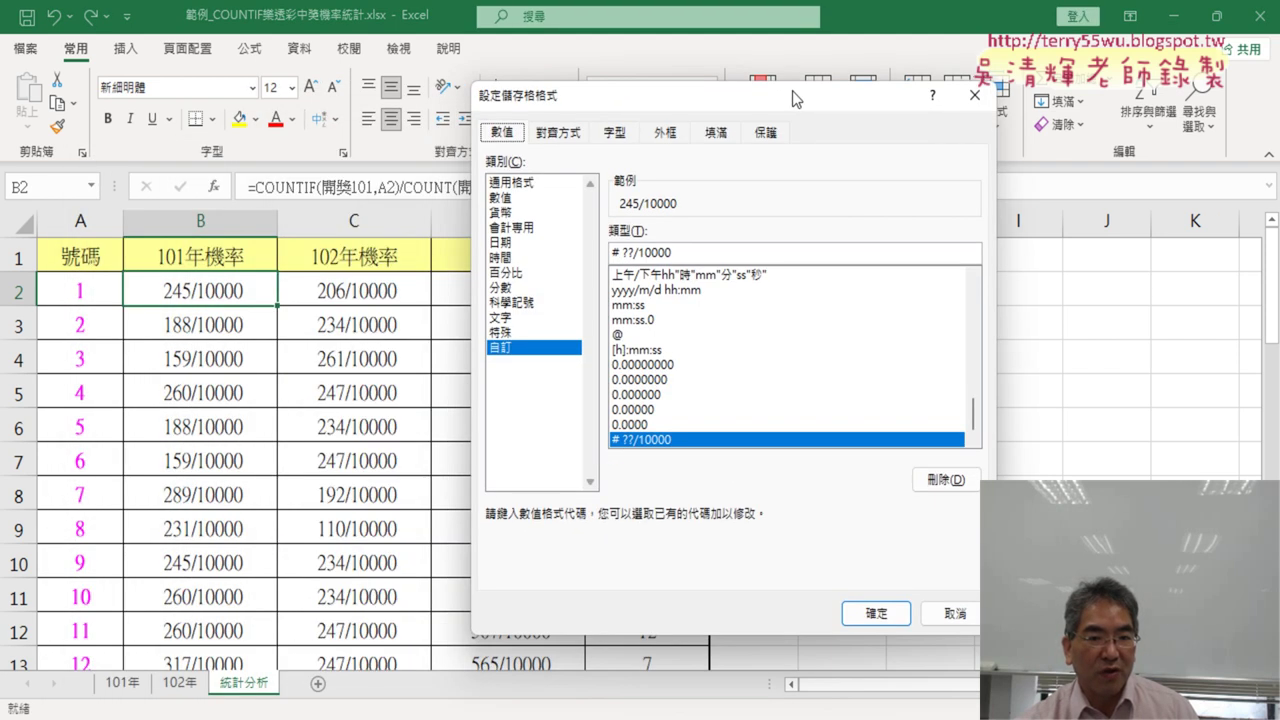
left_click(512, 289)
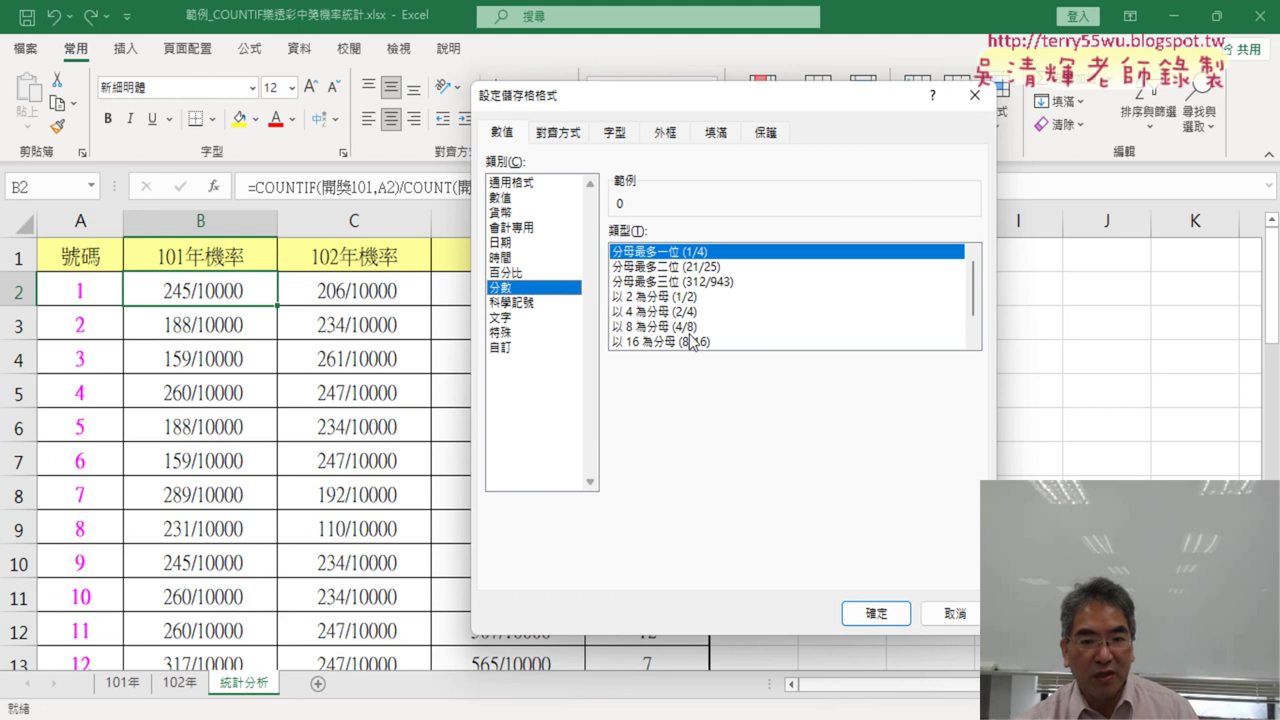
left_click_drag(970, 300, 977, 345)
left_click(810, 342)
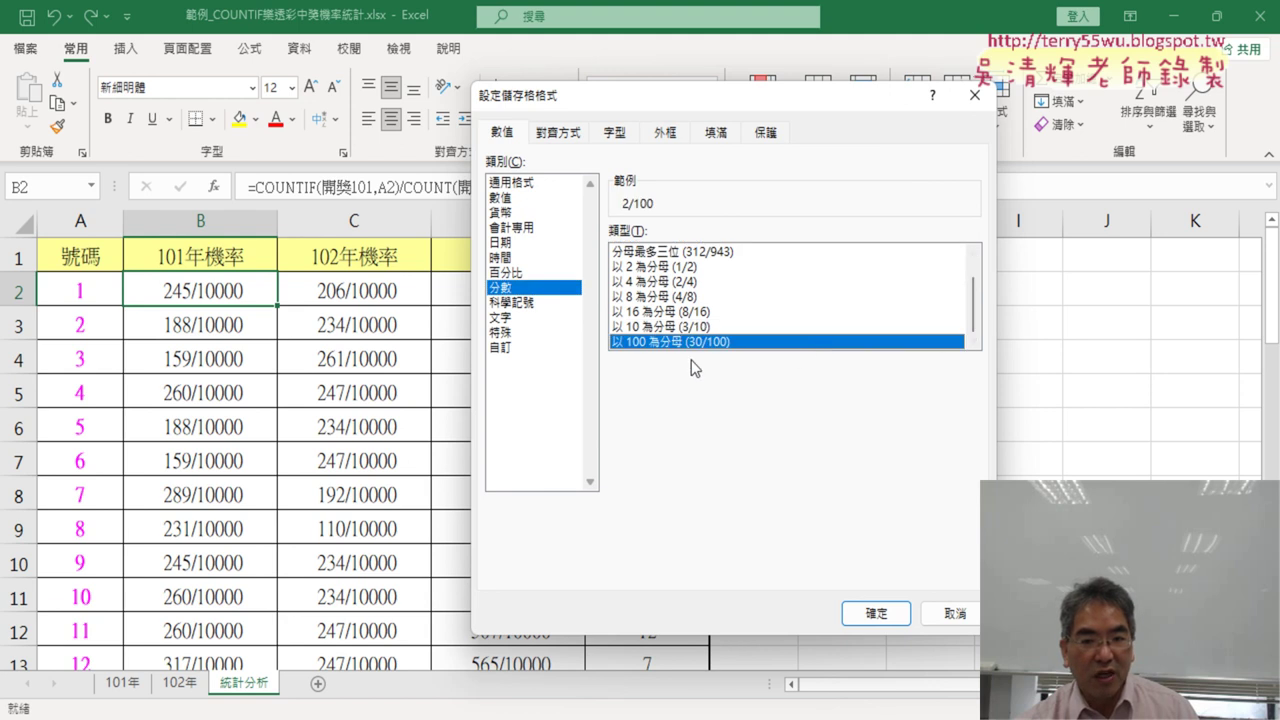
left_click(500, 347)
left_click(674, 252)
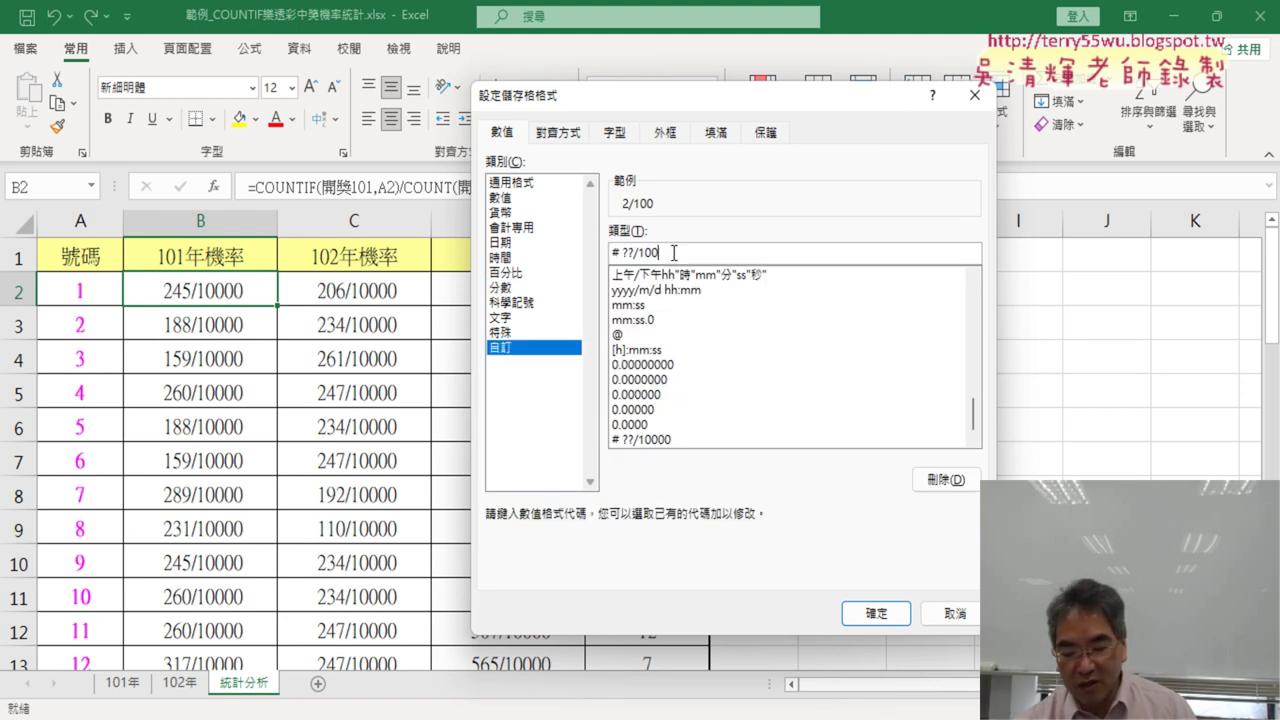
type("00")
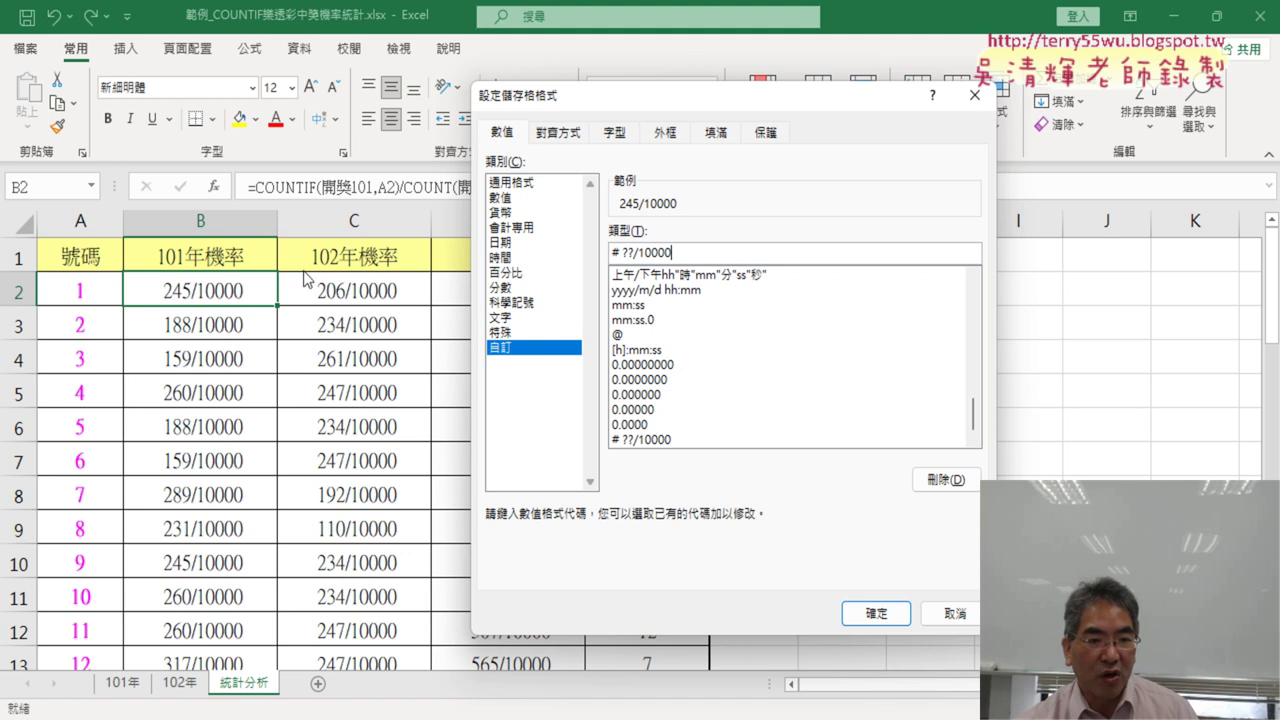
- Cancel the 設定儲存格格式 dialog, select E13, and return to the table's header row
left_click(958, 613)
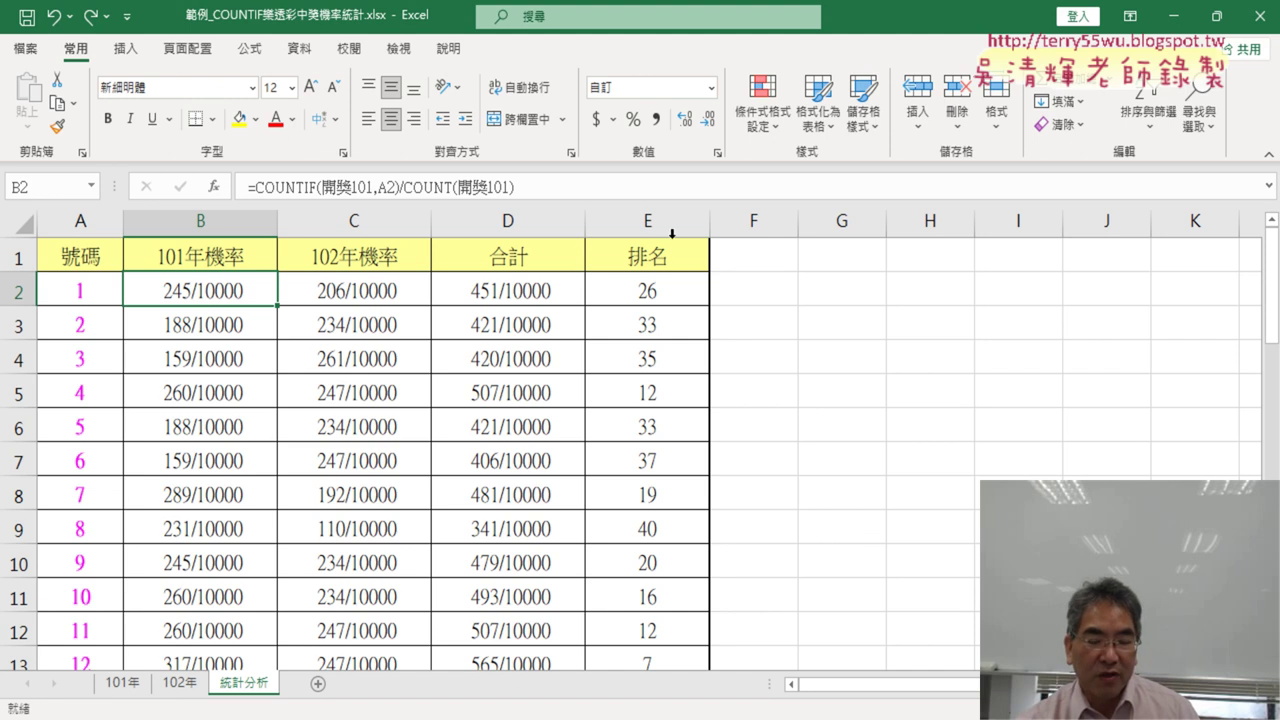
scroll(663, 600, "down", 1)
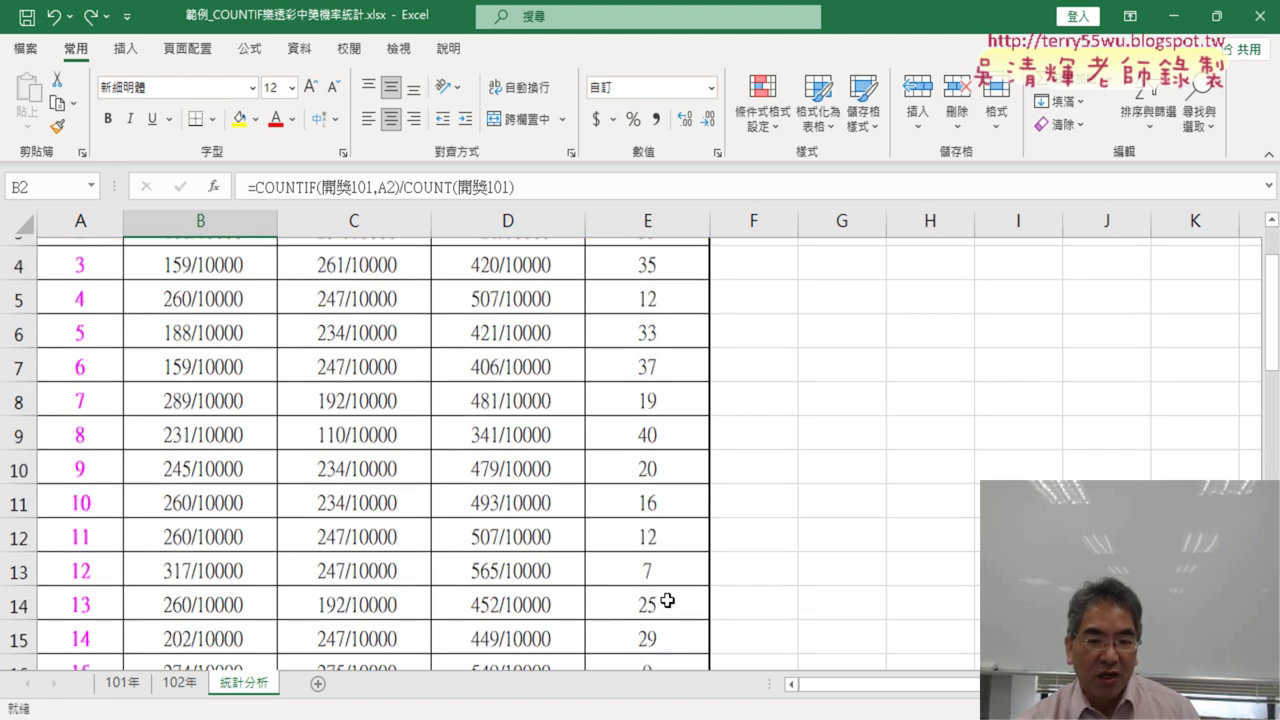
left_click(596, 563)
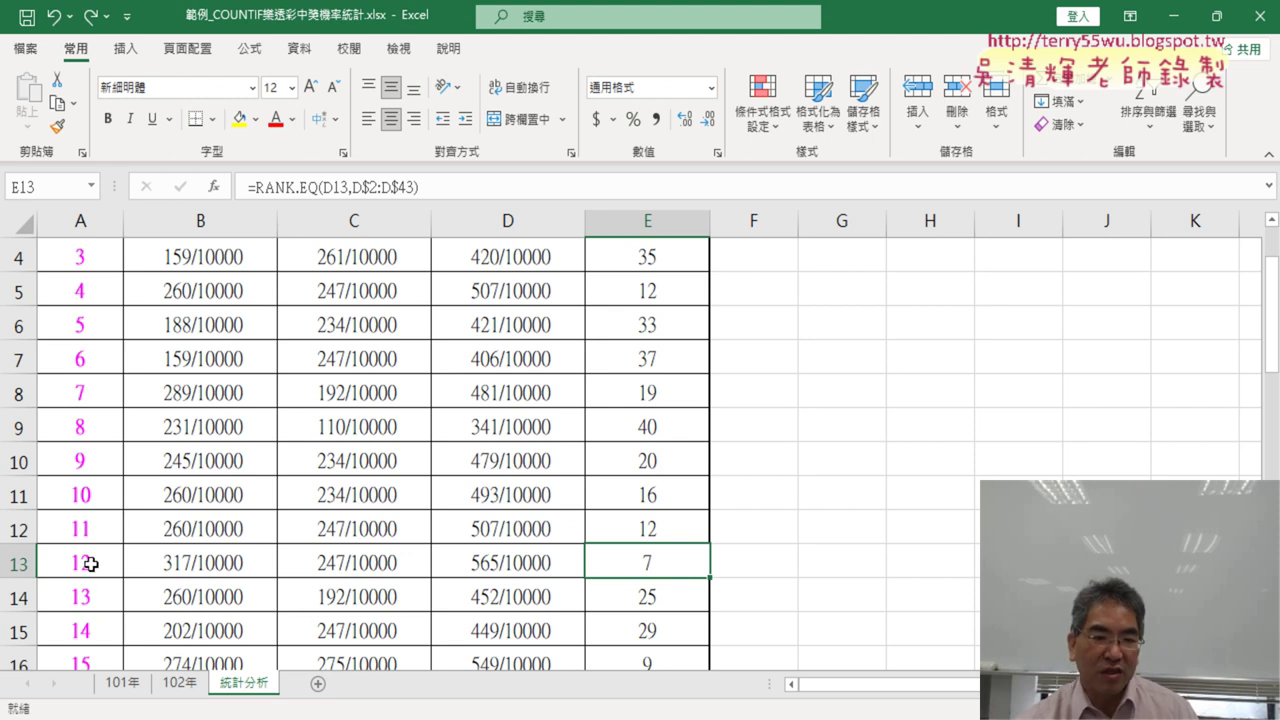
scroll(91, 563, "up", 1)
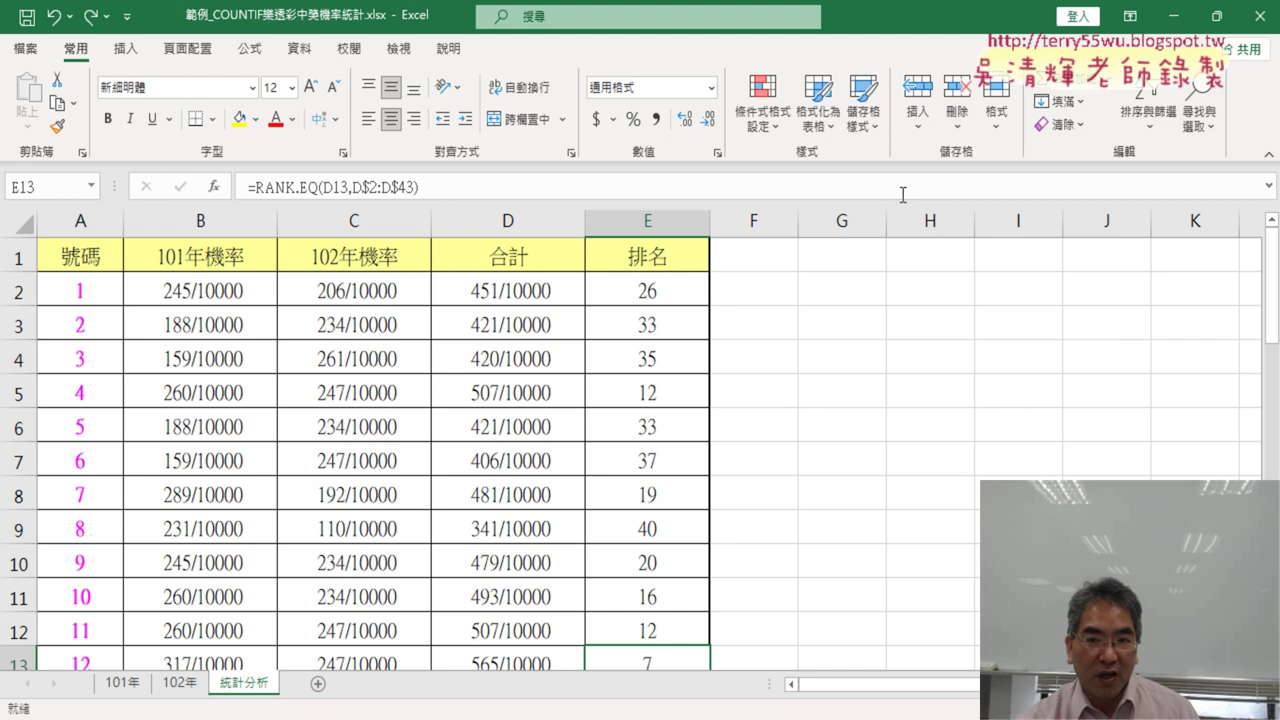
- Open the 條件式格式設定 dropdown on the 常用 tab, showing 新增規則
left_click(770, 118)
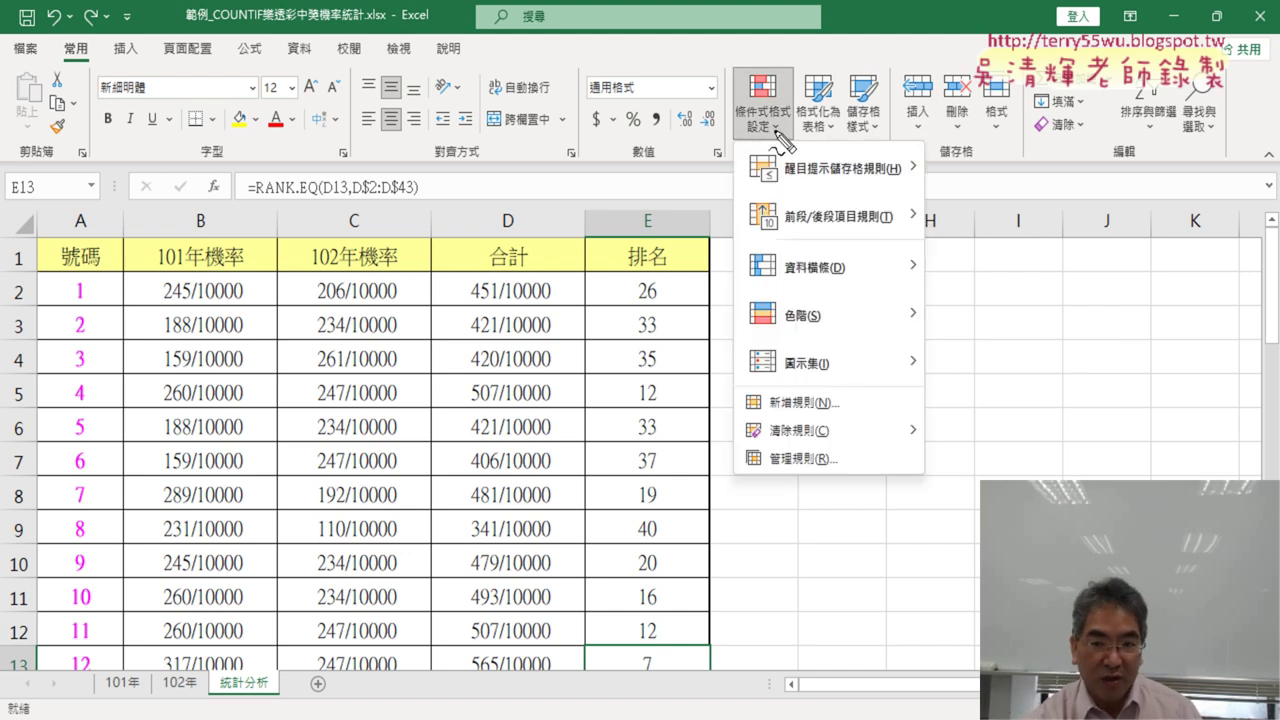
left_click_drag(772, 146, 790, 150)
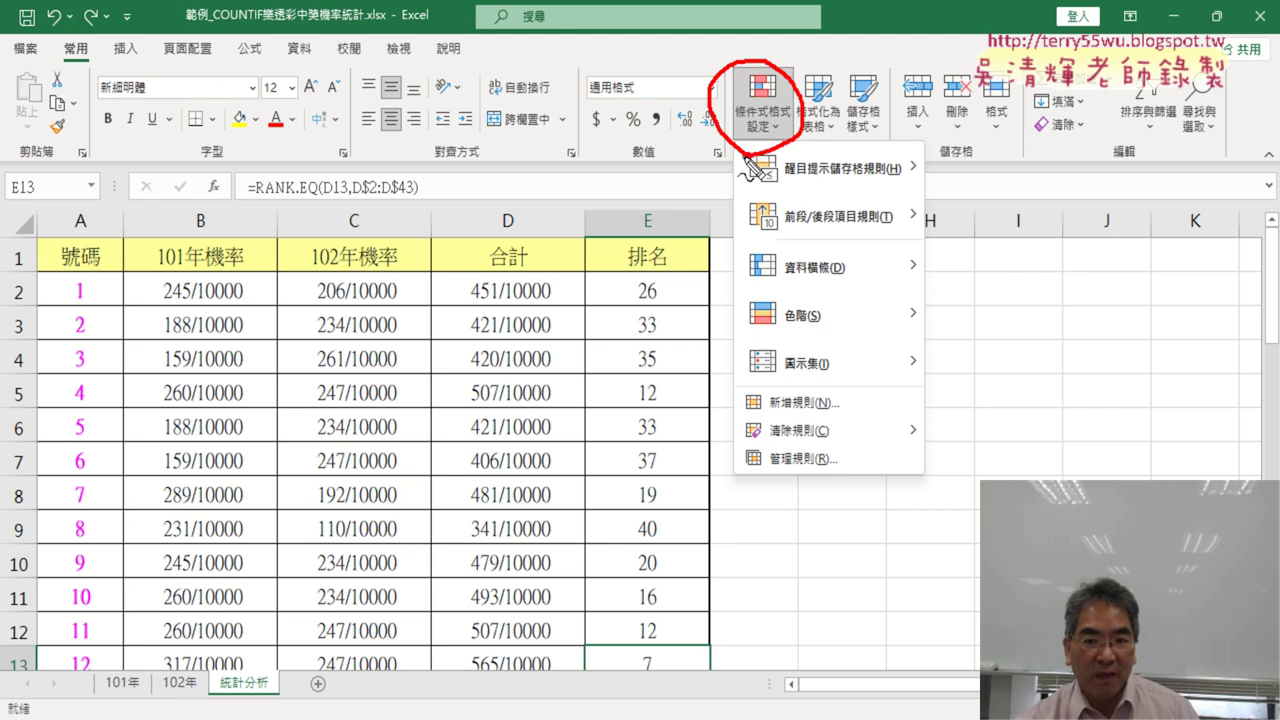
left_click_drag(806, 410, 828, 420)
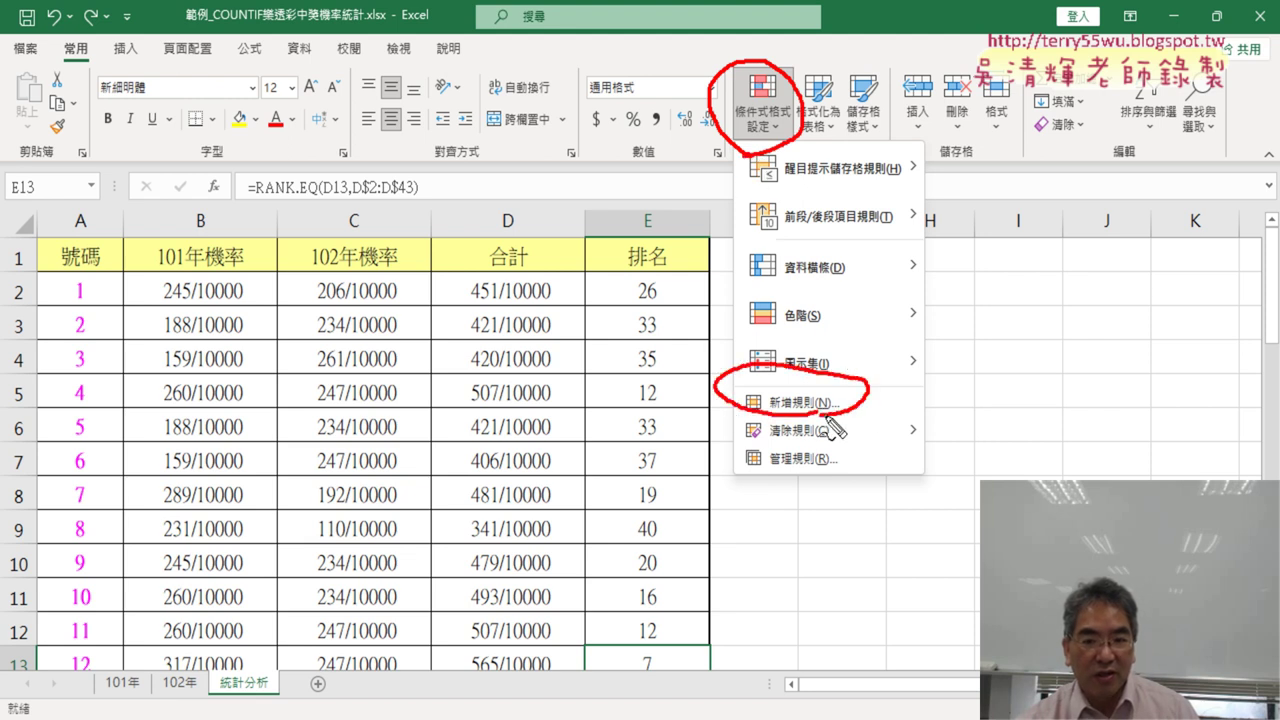
left_click_drag(655, 260, 672, 292)
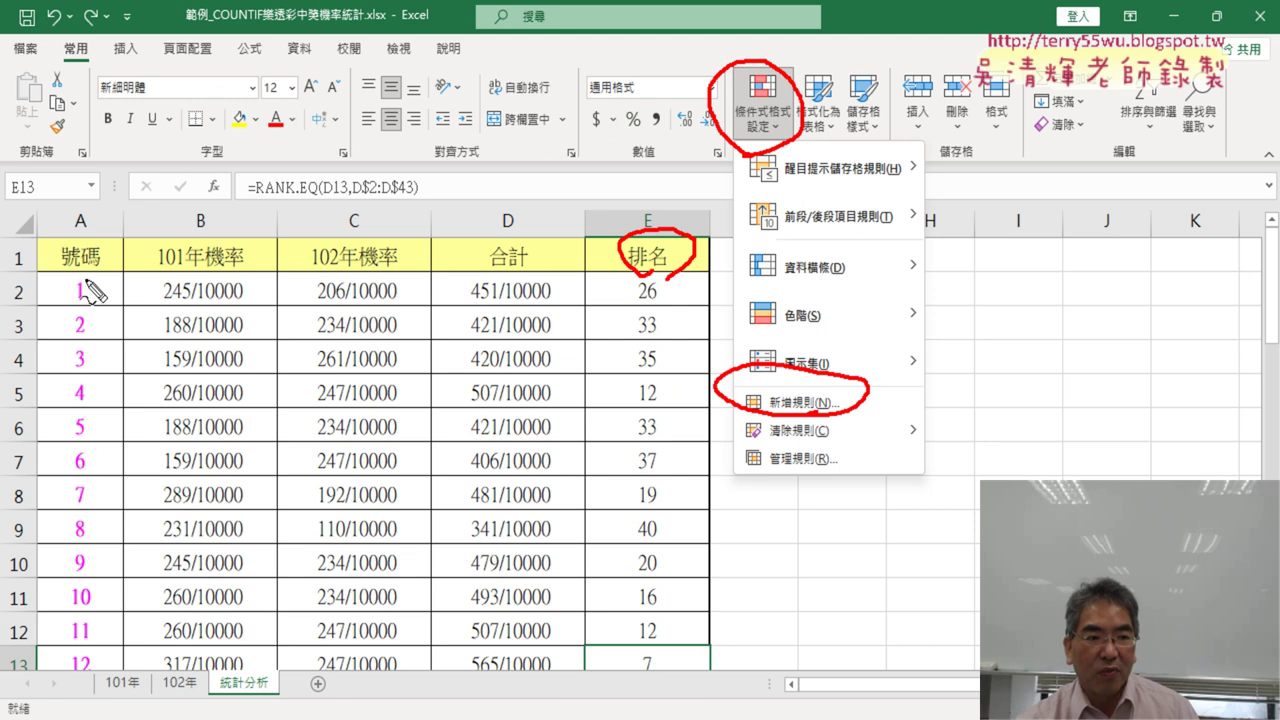
left_click_drag(87, 282, 91, 292)
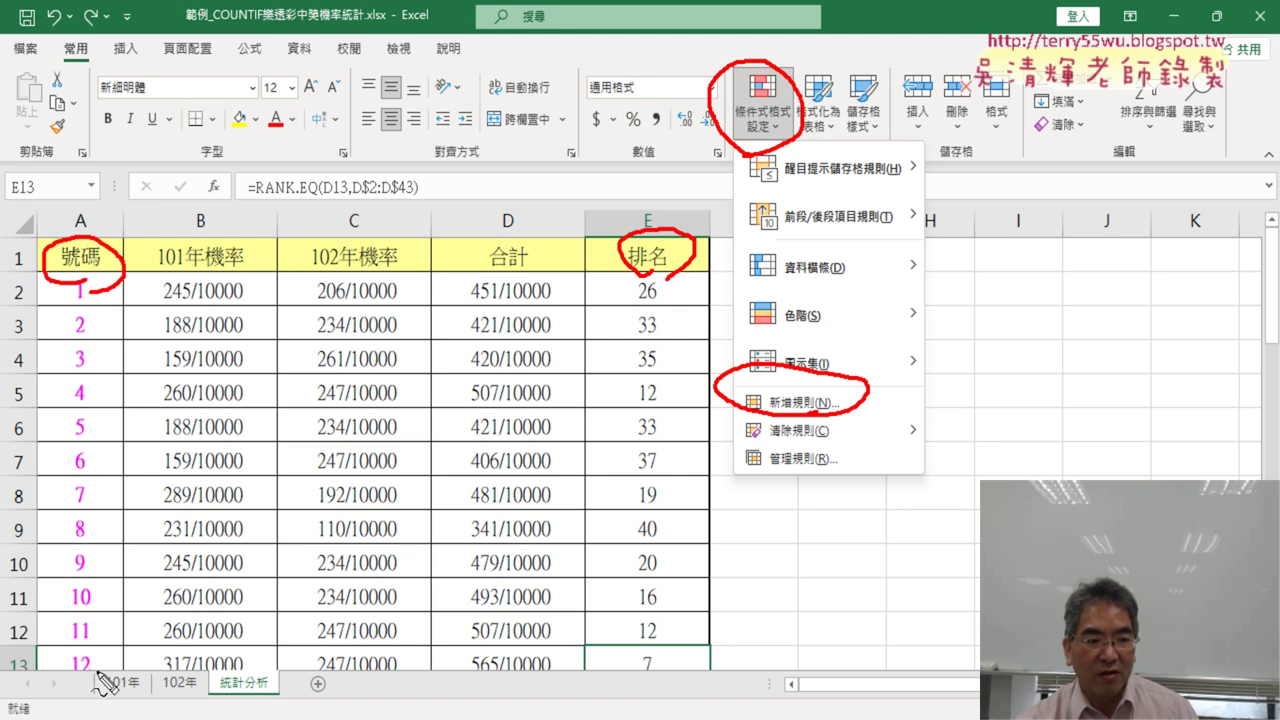